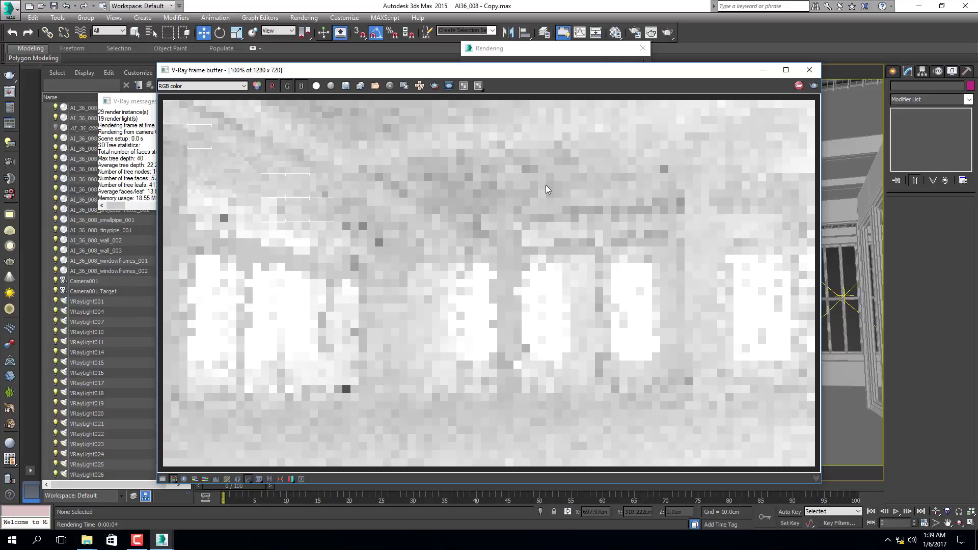
# Cancel the V-Ray render in progress and close its frame buffer
pyautogui.click(549, 52)
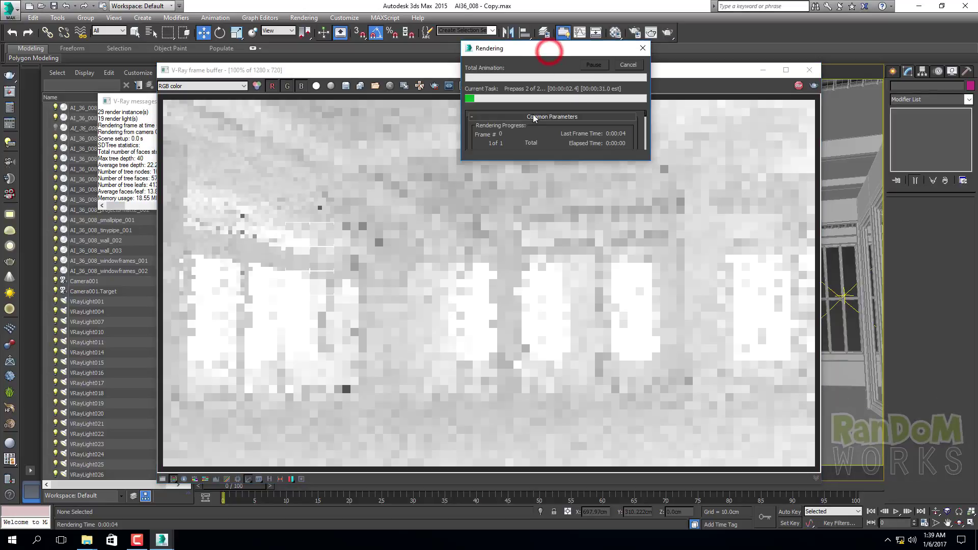
pyautogui.doubleClick(574, 160)
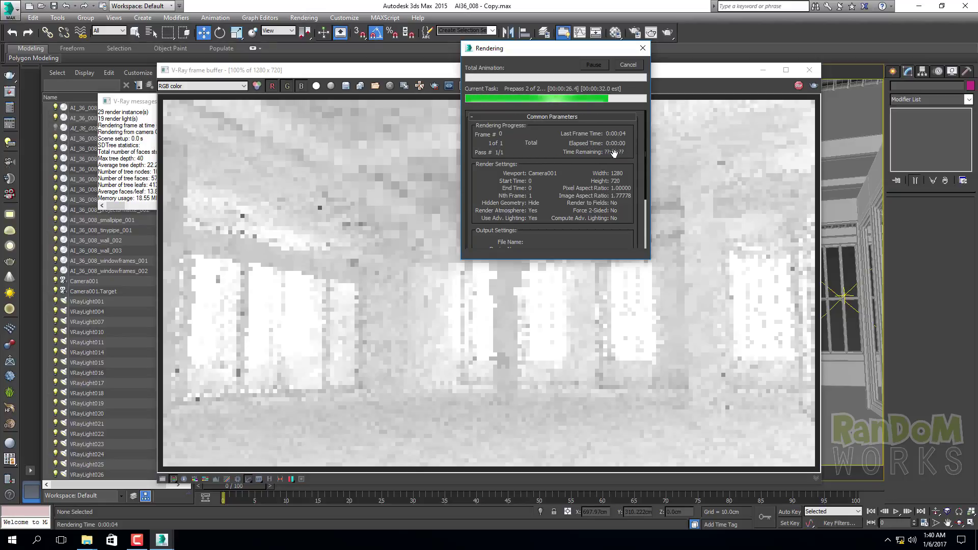
pyautogui.moveTo(546, 54); pyautogui.dragTo(832, 111)
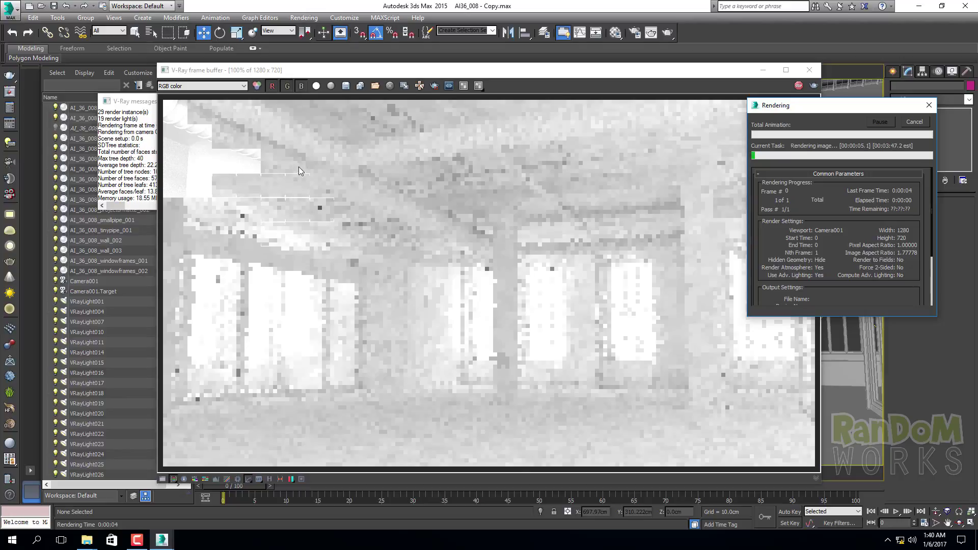
pyautogui.moveTo(572, 75); pyautogui.dragTo(469, 69)
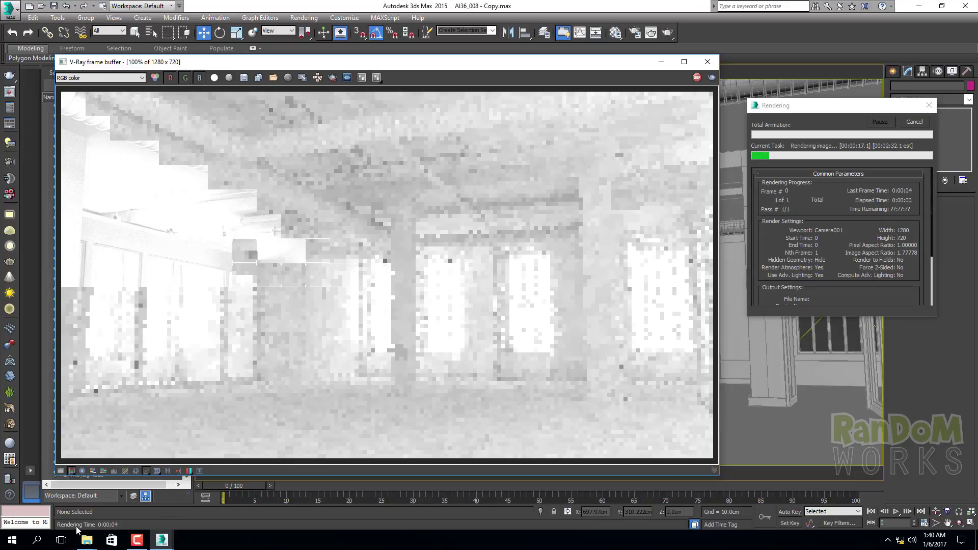
pyautogui.click(913, 122)
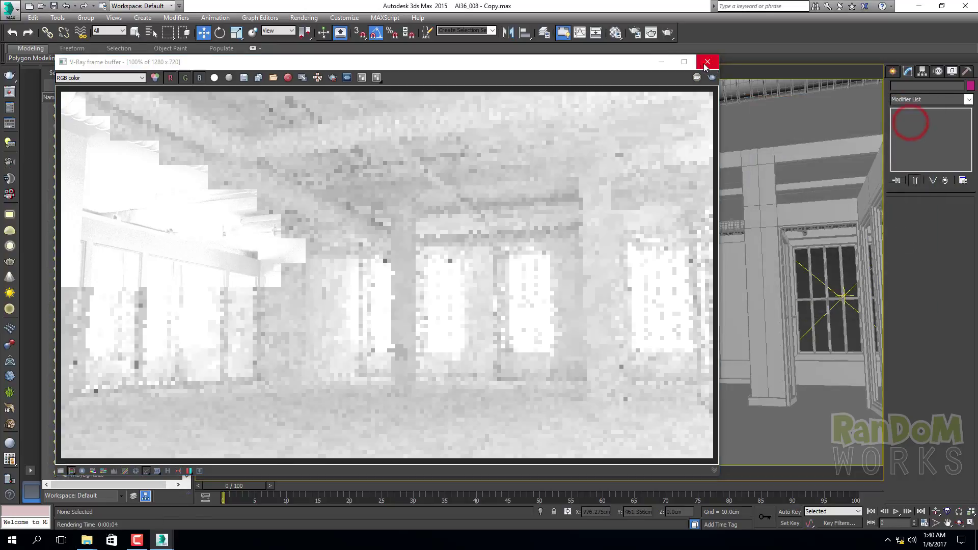
pyautogui.click(707, 62)
# Set the multiplier of the V-Ray plane lights at the windows to 6
pyautogui.click(610, 277)
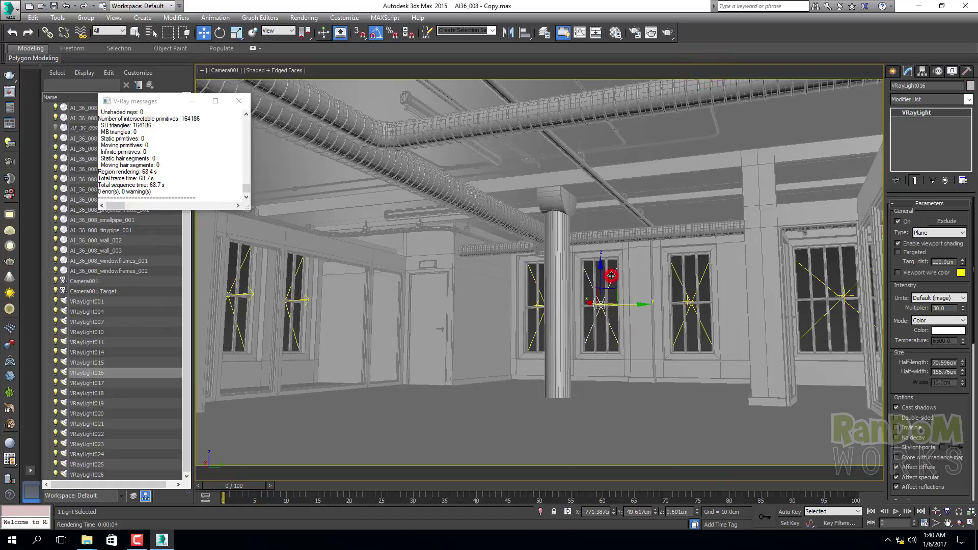
pyautogui.doubleClick(943, 308)
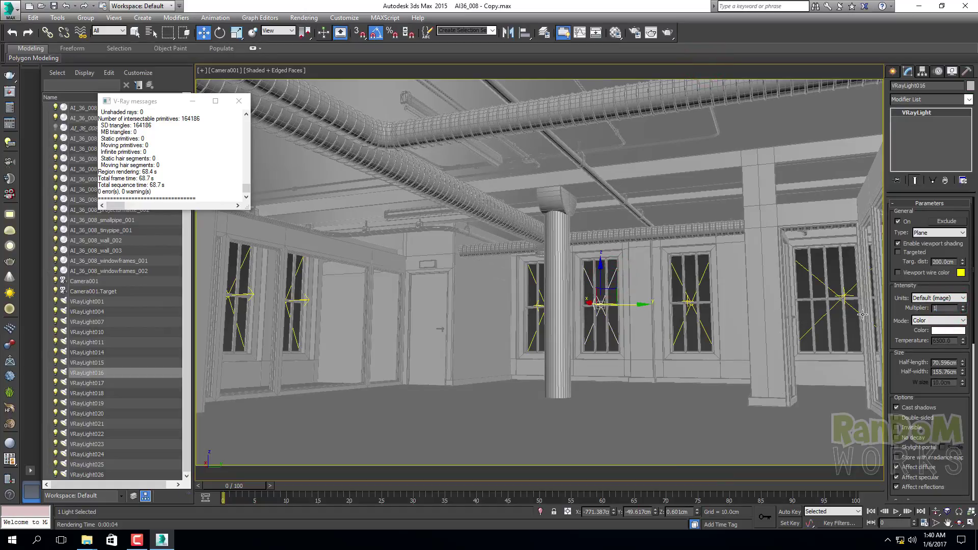
pyautogui.click(817, 279)
pyautogui.write('6')
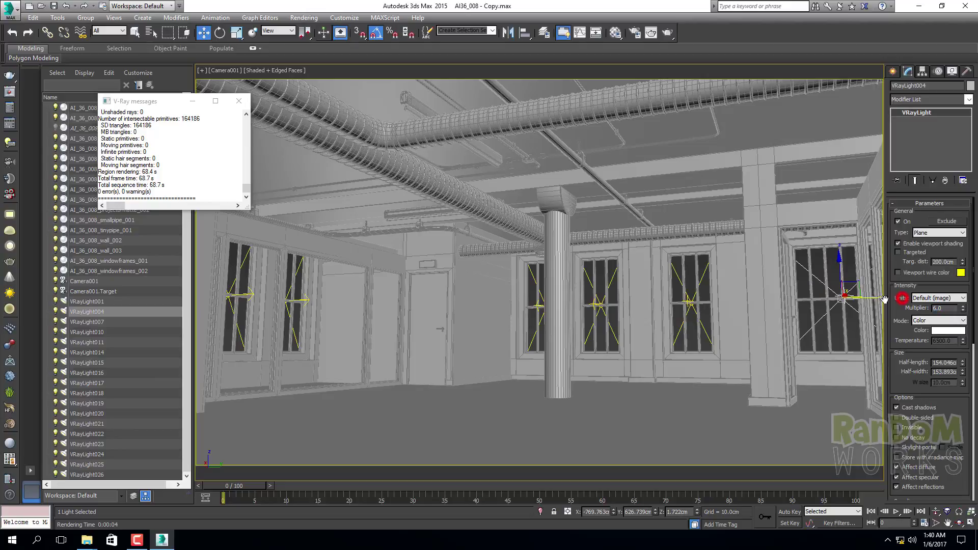
# Save the scene, clear the light selection and render the Camera001 view
pyautogui.hotkey('ctrl', 's')
pyautogui.click(804, 283)
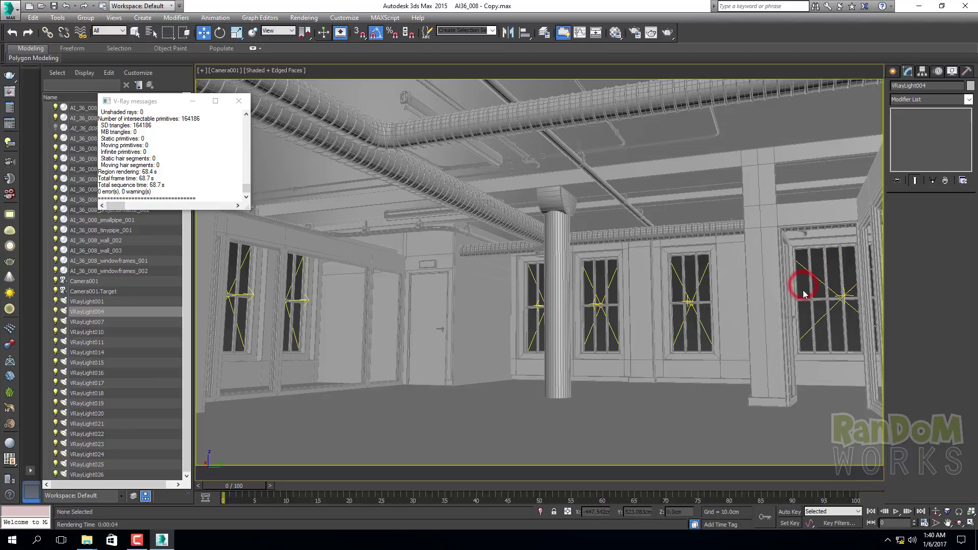
pyautogui.hotkey('shift', 'q')
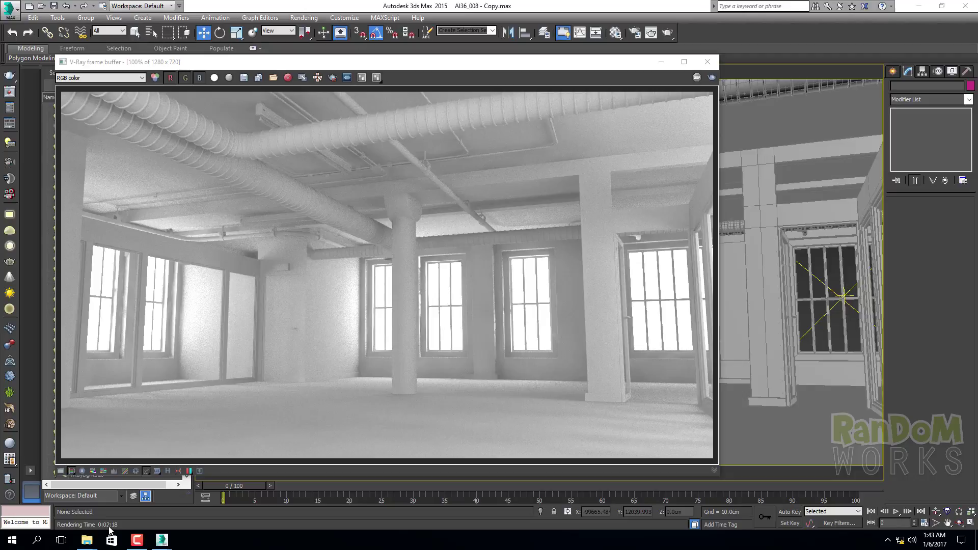
# Examine the interior's lighting in the finished render and close the frame buffer
pyautogui.click(464, 228)
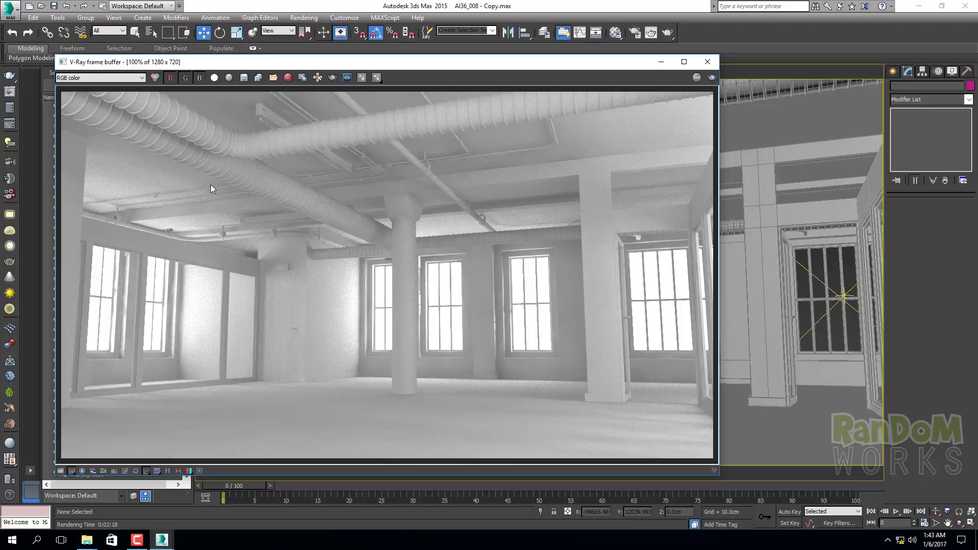
pyautogui.moveTo(558, 65)
pyautogui.mouseDown()
pyautogui.moveTo(586, 58)
pyautogui.moveTo(575, 59)
pyautogui.mouseUp()
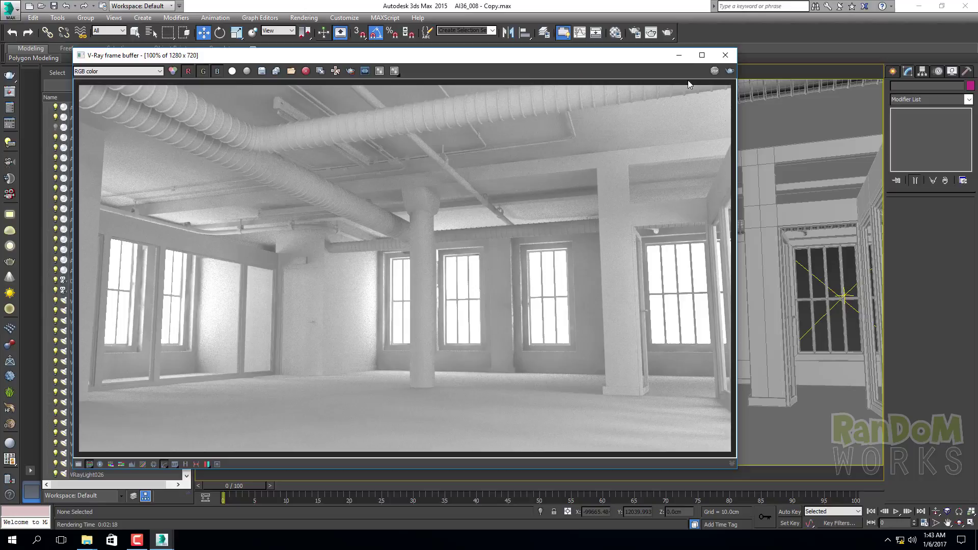
pyautogui.moveTo(619, 58)
pyautogui.mouseDown()
pyautogui.moveTo(662, 68)
pyautogui.moveTo(610, 62)
pyautogui.mouseUp()
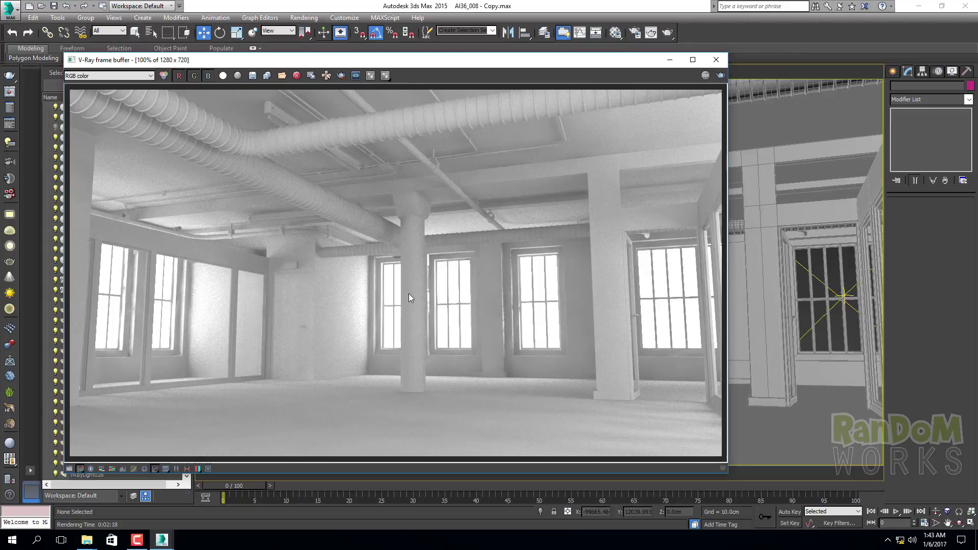
pyautogui.click(717, 60)
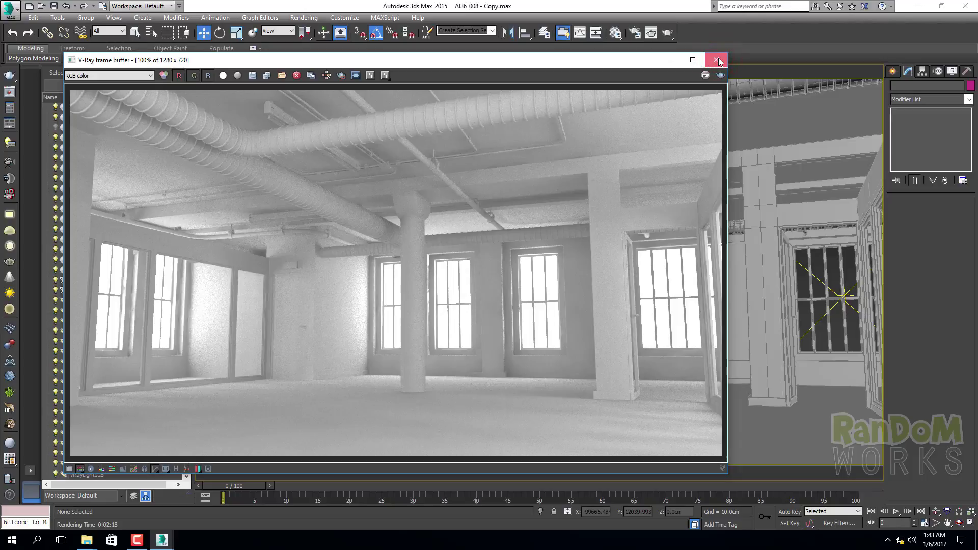
pyautogui.click(718, 61)
# Open the render setup and close the V-Ray messages window
pyautogui.press('F10')
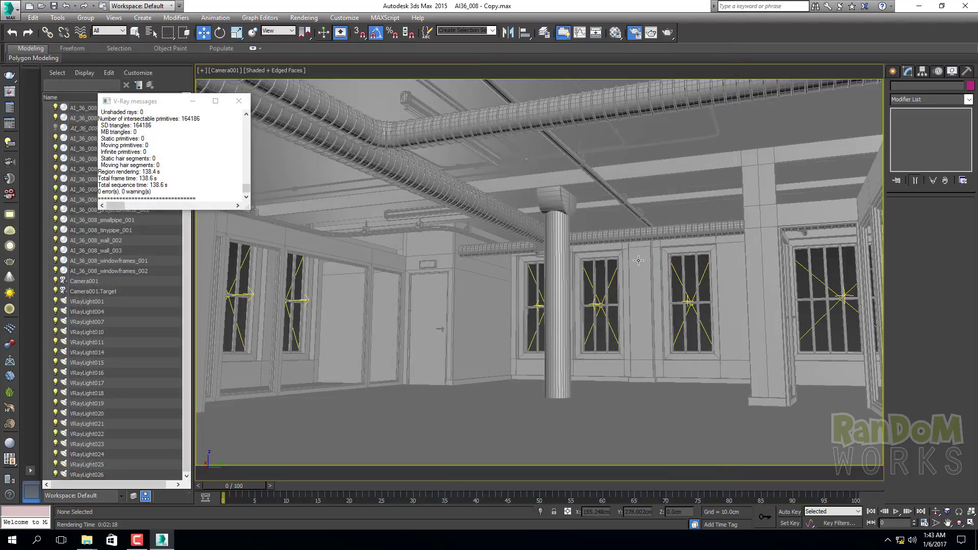
pyautogui.moveTo(383, 84); pyautogui.dragTo(380, 95)
pyautogui.click(239, 101)
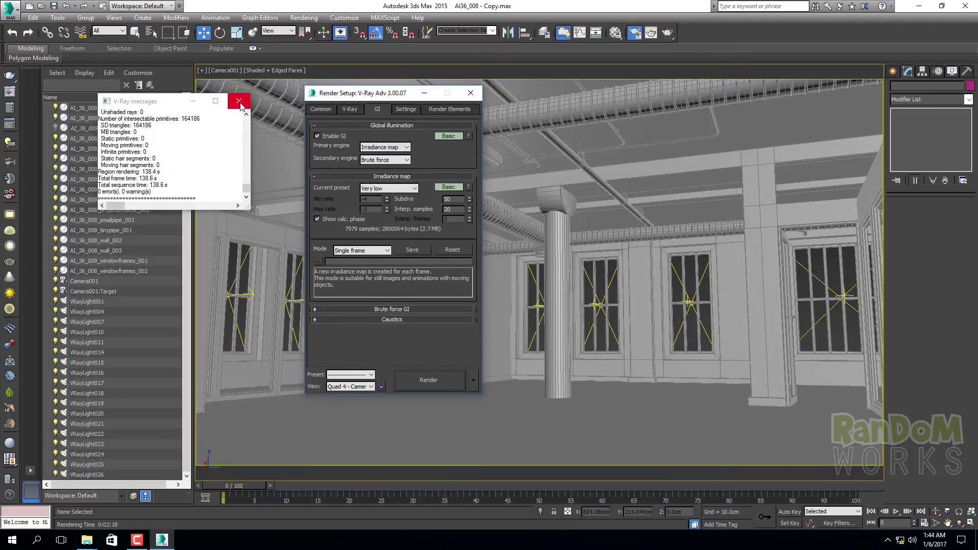
pyautogui.click(304, 17)
pyautogui.moveTo(384, 18)
pyautogui.click(421, 4)
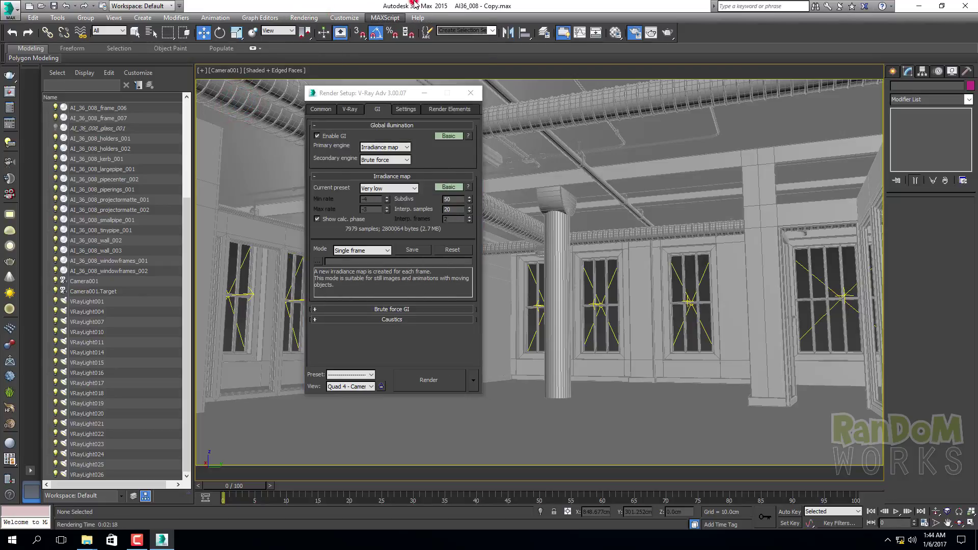
# Set the secondary global illumination engine to Light cache
pyautogui.moveTo(396, 98); pyautogui.dragTo(376, 108)
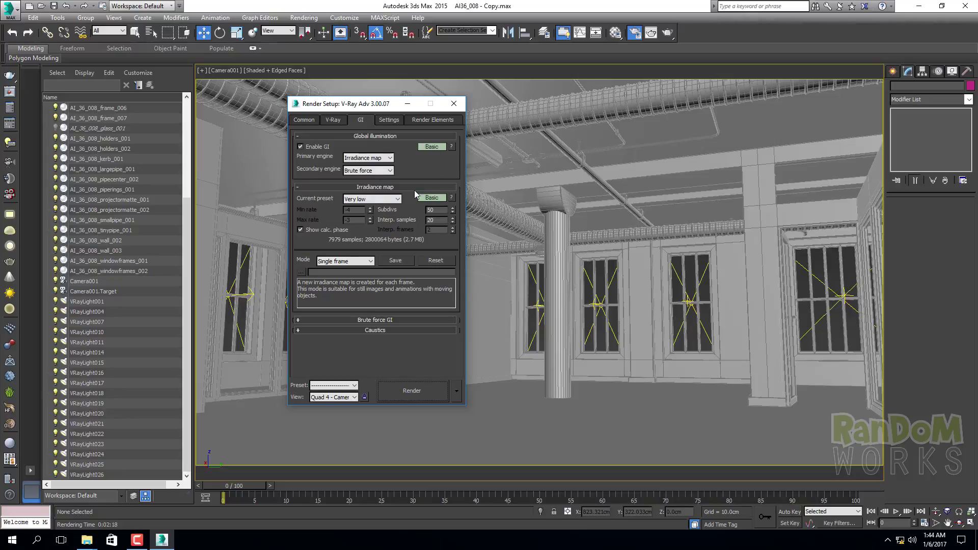
pyautogui.click(388, 171)
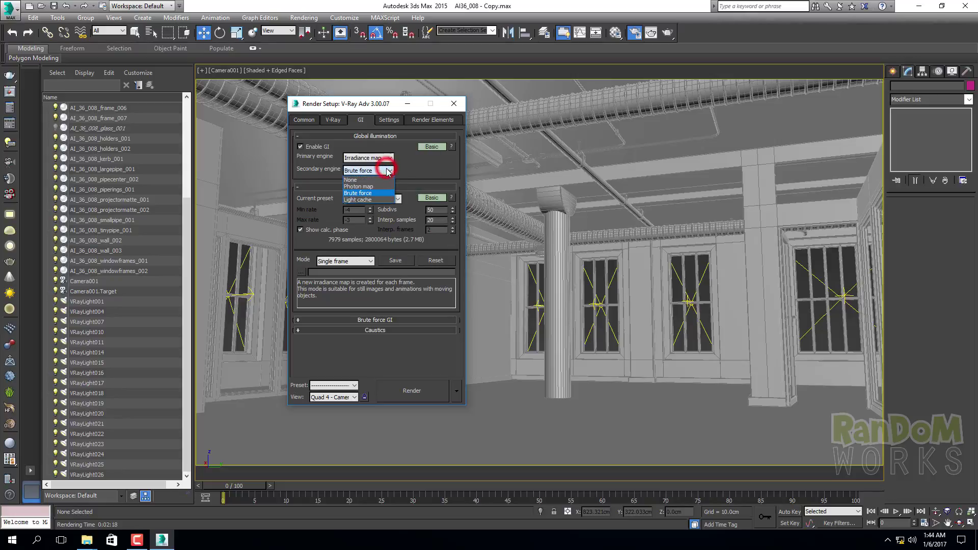
pyautogui.click(378, 199)
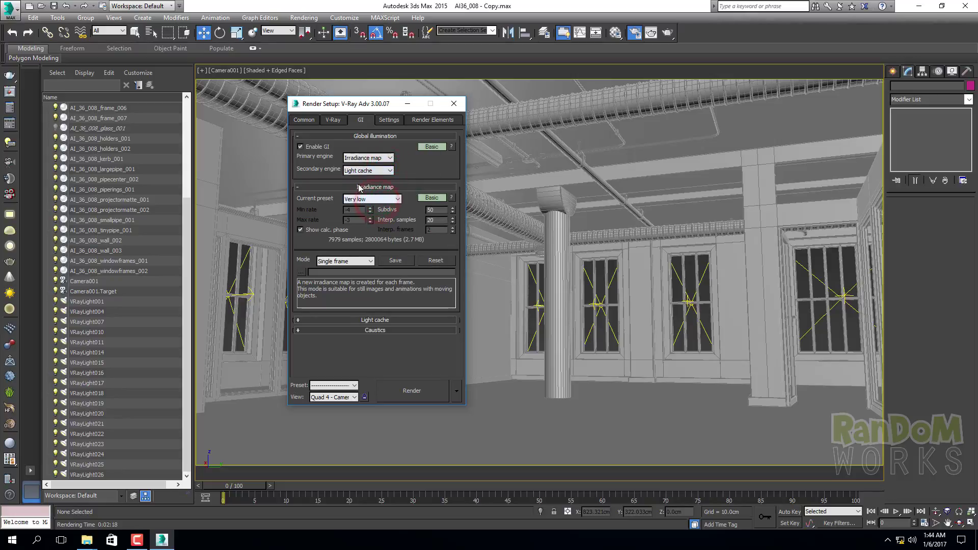
# Review the output size, frame buffer and image sampler settings in the render setup
pyautogui.click(333, 122)
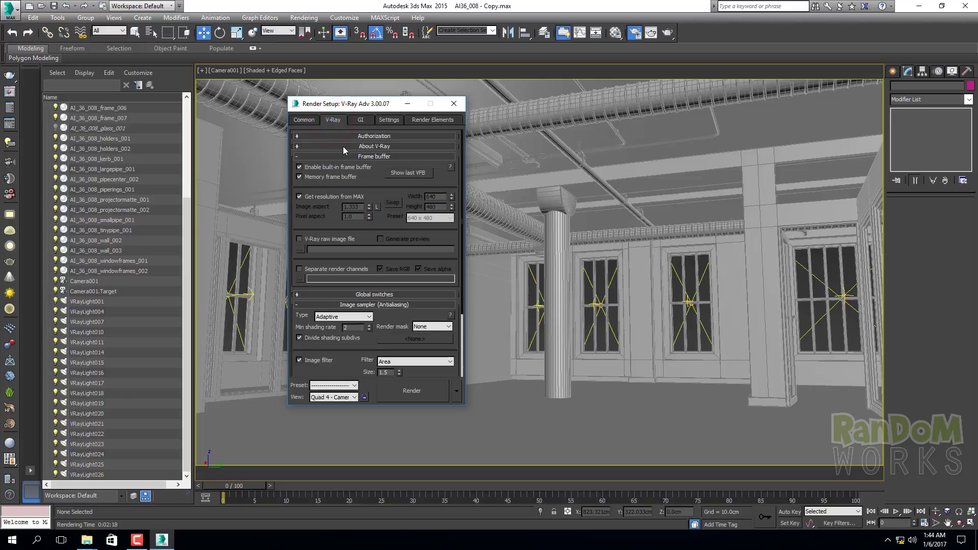
pyautogui.click(304, 120)
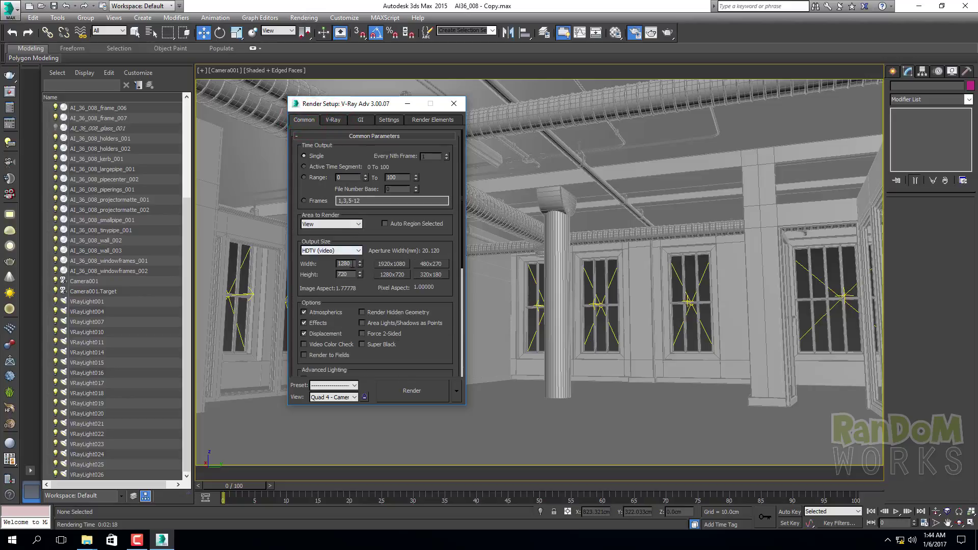
pyautogui.doubleClick(344, 264)
pyautogui.click(334, 119)
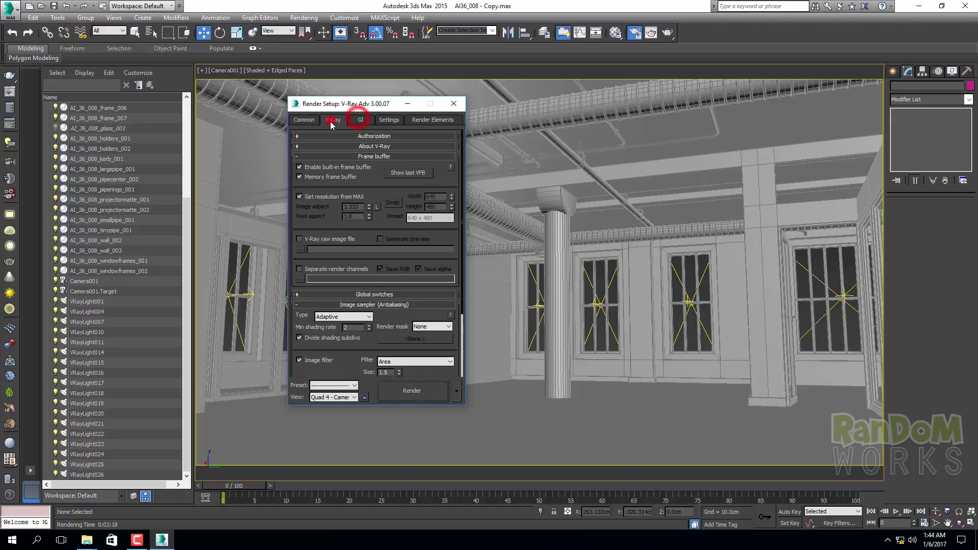
pyautogui.moveTo(334, 225); pyautogui.dragTo(333, 284)
pyautogui.moveTo(348, 105); pyautogui.dragTo(401, 121)
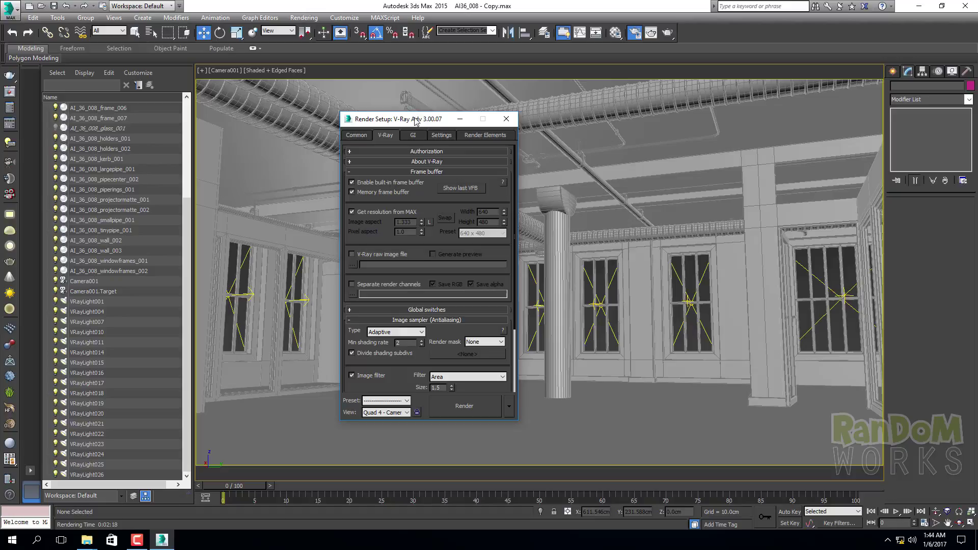
pyautogui.moveTo(408, 121)
pyautogui.mouseDown()
pyautogui.moveTo(405, 110)
pyautogui.moveTo(393, 125)
pyautogui.mouseUp()
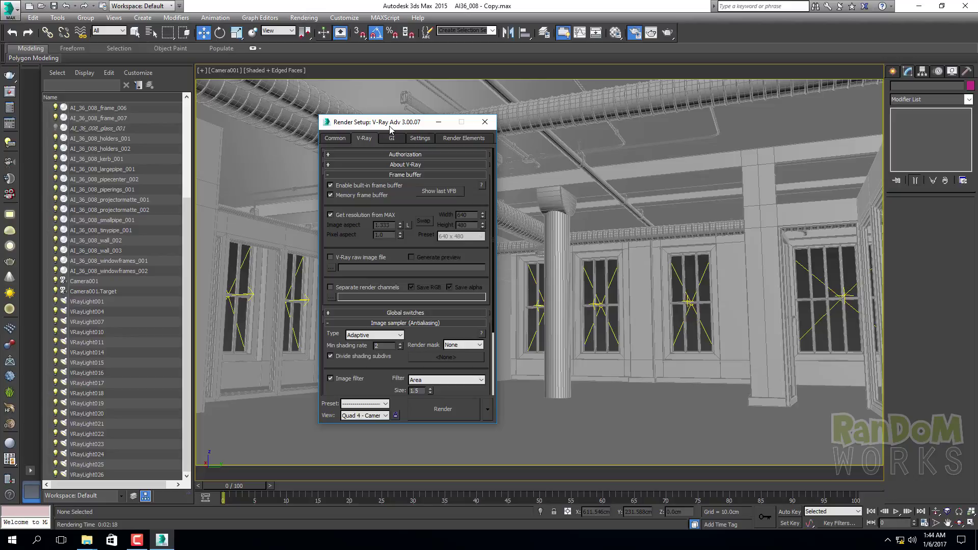
pyautogui.moveTo(388, 128); pyautogui.dragTo(410, 127)
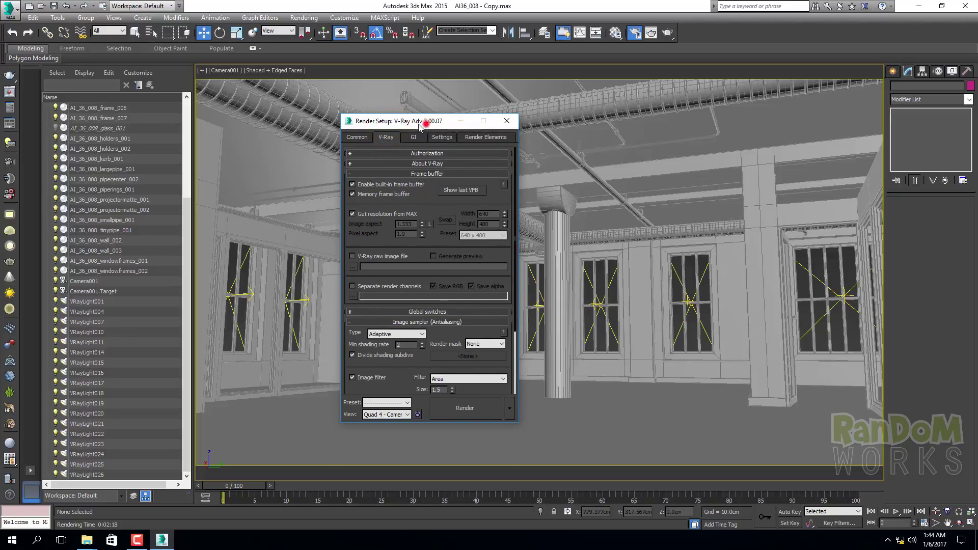
pyautogui.moveTo(419, 126); pyautogui.dragTo(375, 125)
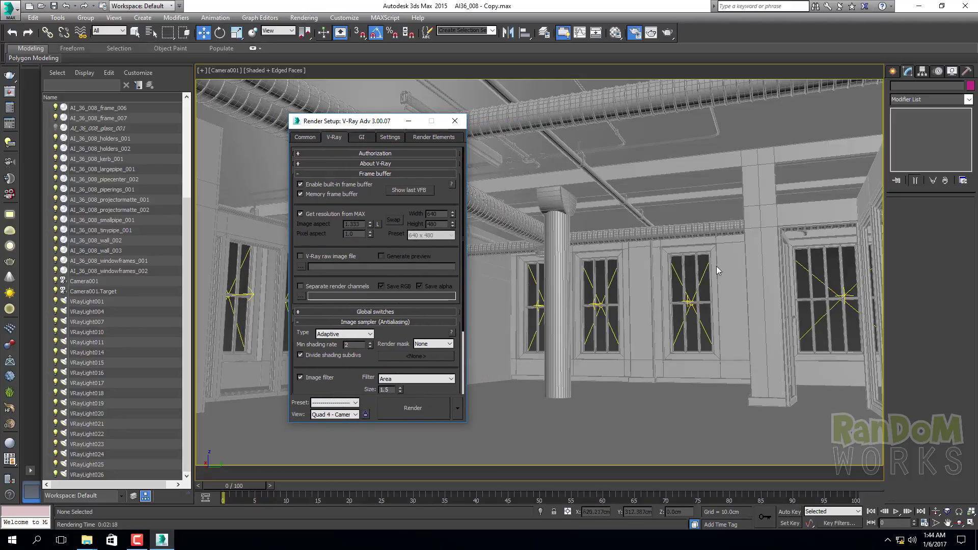
pyautogui.click(694, 284)
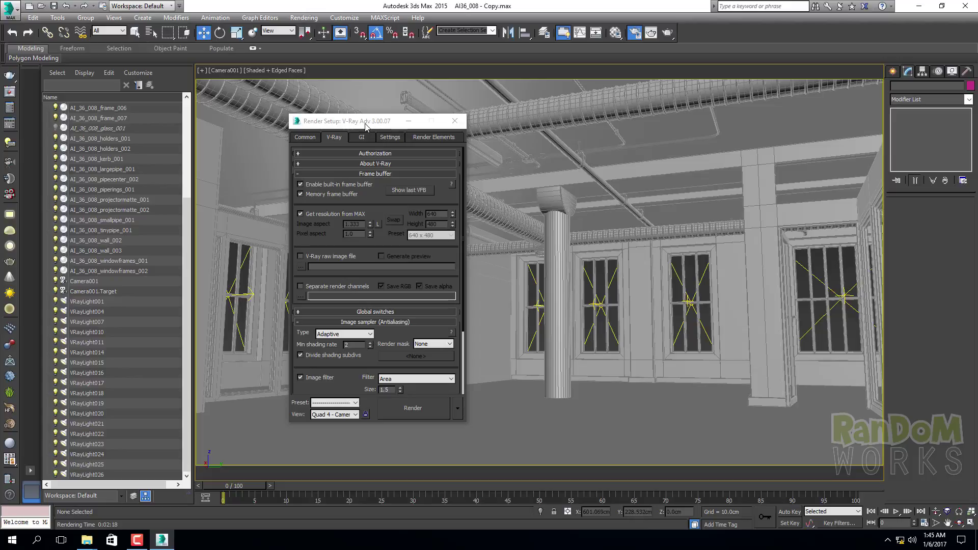
pyautogui.moveTo(365, 119); pyautogui.dragTo(403, 133)
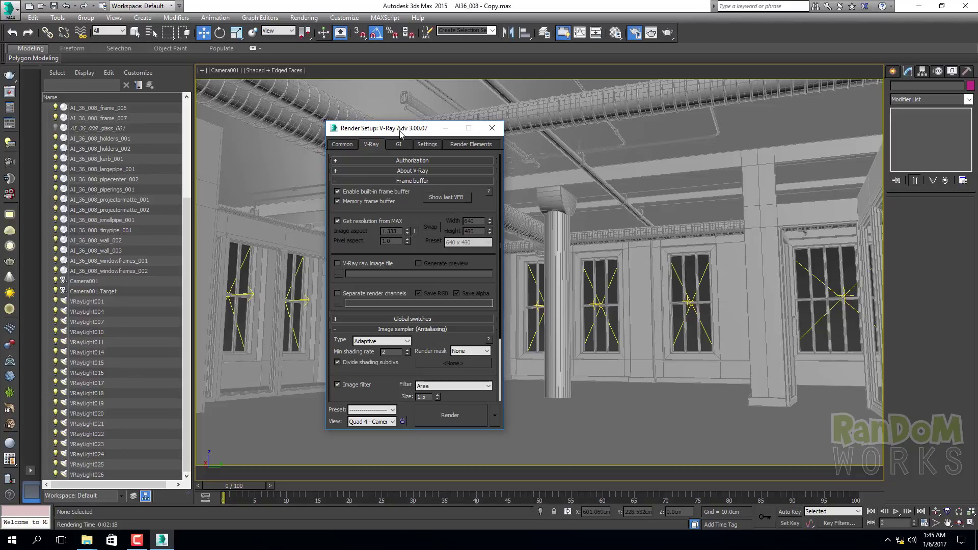
pyautogui.moveTo(412, 137); pyautogui.dragTo(358, 131)
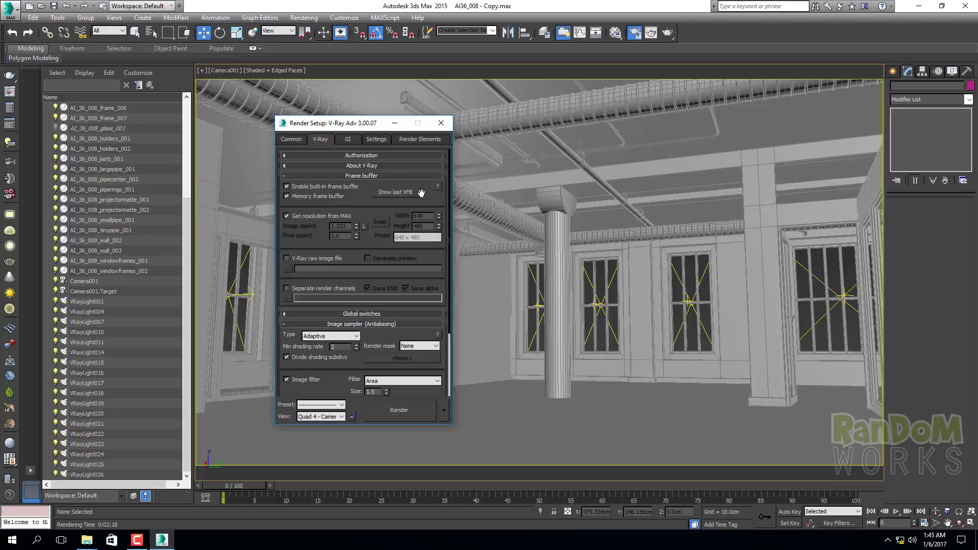
# Return to the global illumination settings and expand the Light cache parameters
pyautogui.moveTo(313, 244); pyautogui.dragTo(355, 131)
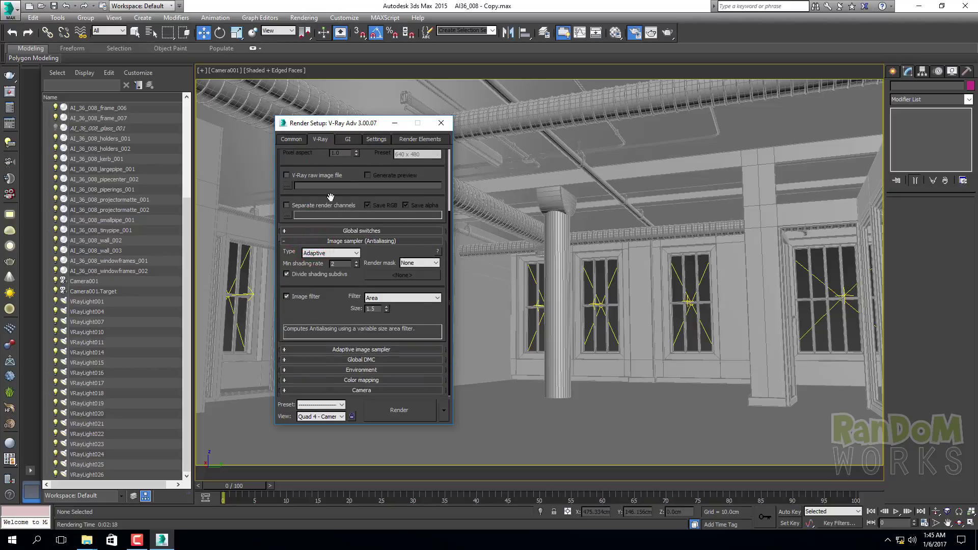
pyautogui.moveTo(314, 164); pyautogui.dragTo(312, 352)
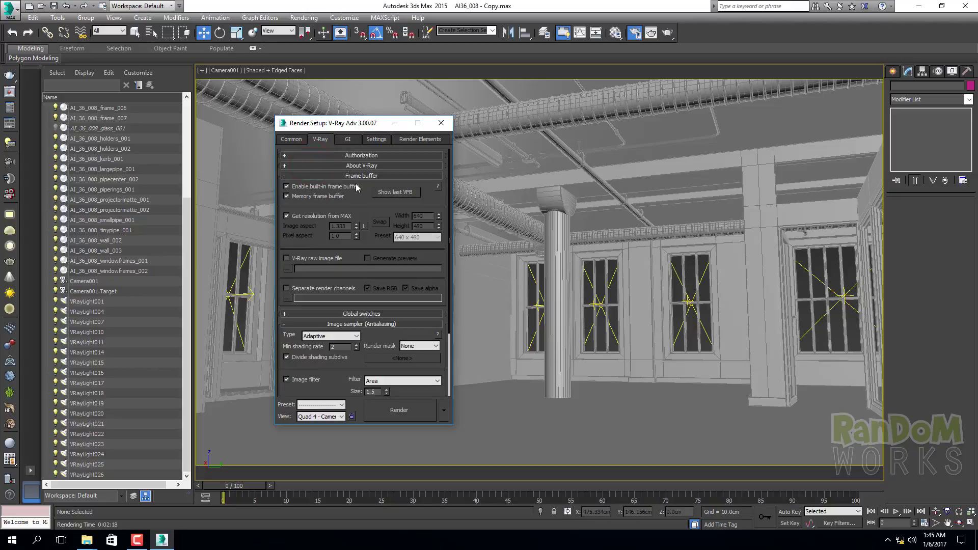
pyautogui.click(349, 139)
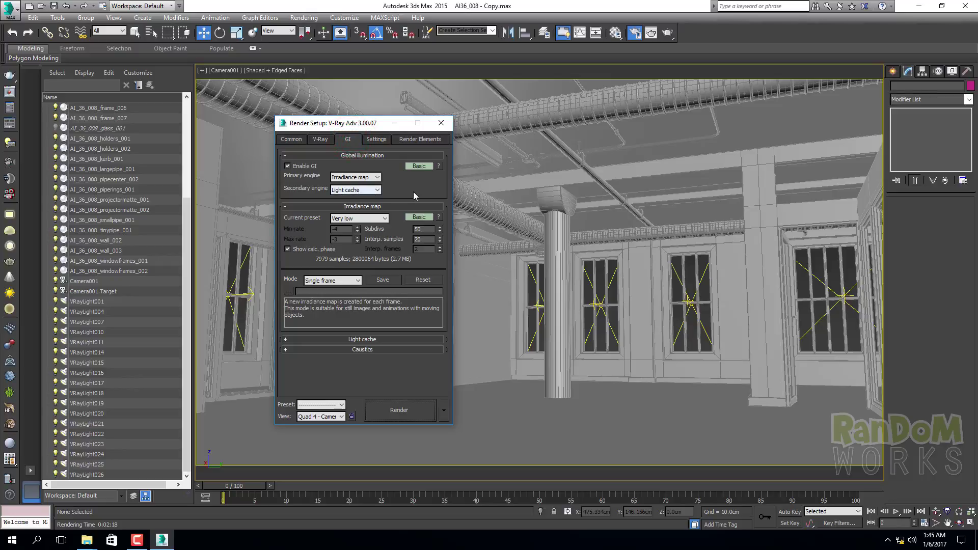
pyautogui.moveTo(414, 192); pyautogui.dragTo(411, 171)
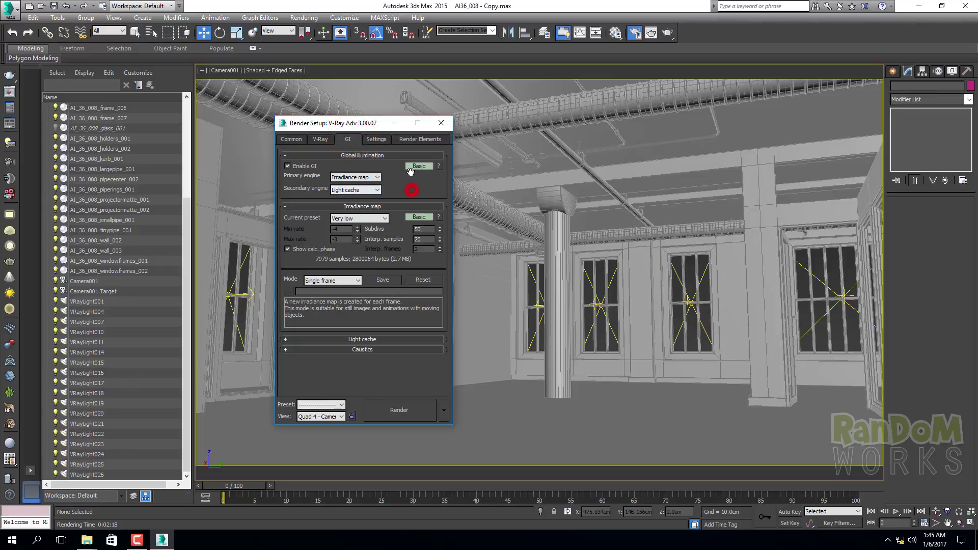
pyautogui.click(370, 340)
pyautogui.moveTo(313, 330); pyautogui.dragTo(313, 300)
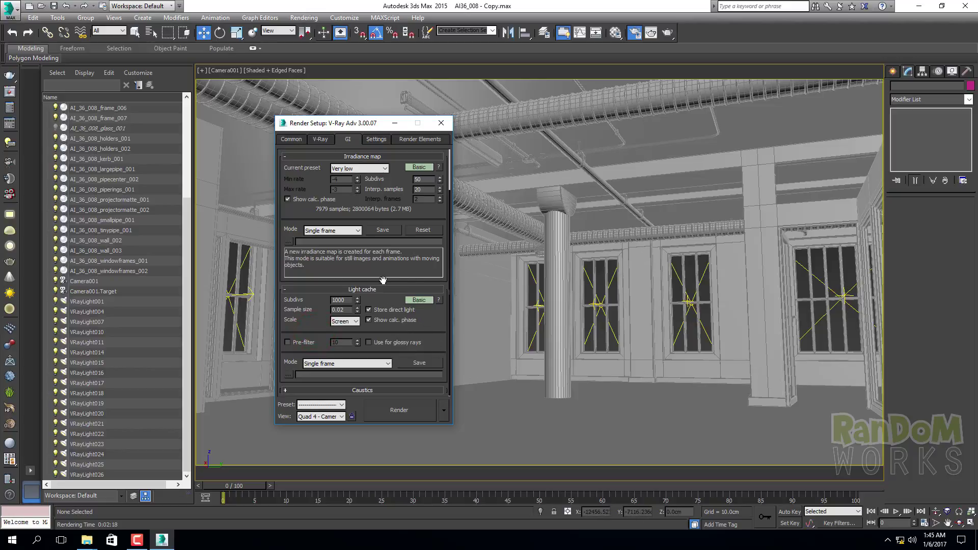
# Close the render setup and set the intensity multiplier of window light VRayLight015 to 8
pyautogui.click(441, 123)
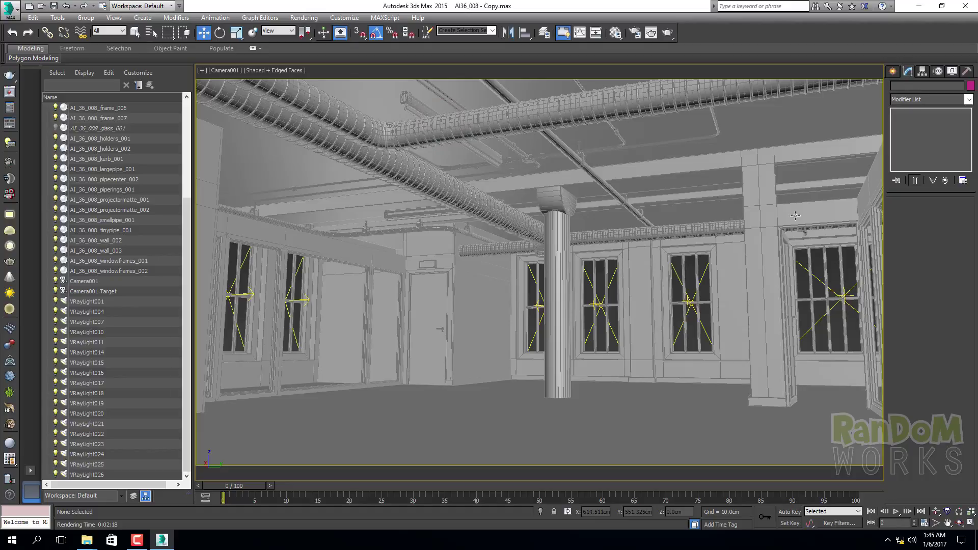
pyautogui.click(676, 275)
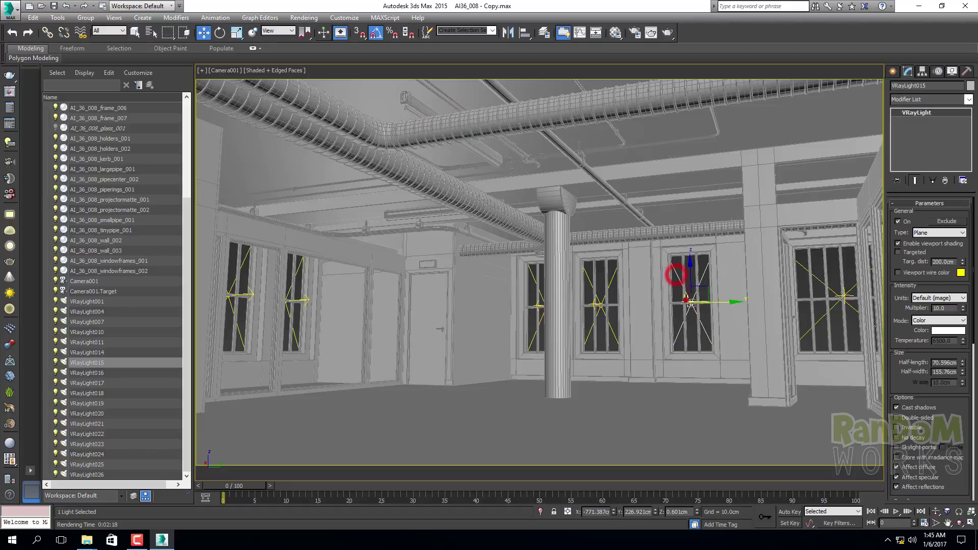
pyautogui.doubleClick(944, 308)
# Set the intensity multiplier of VRayLight004, the light at the wide window beyond the square column, to 5
pyautogui.click(818, 277)
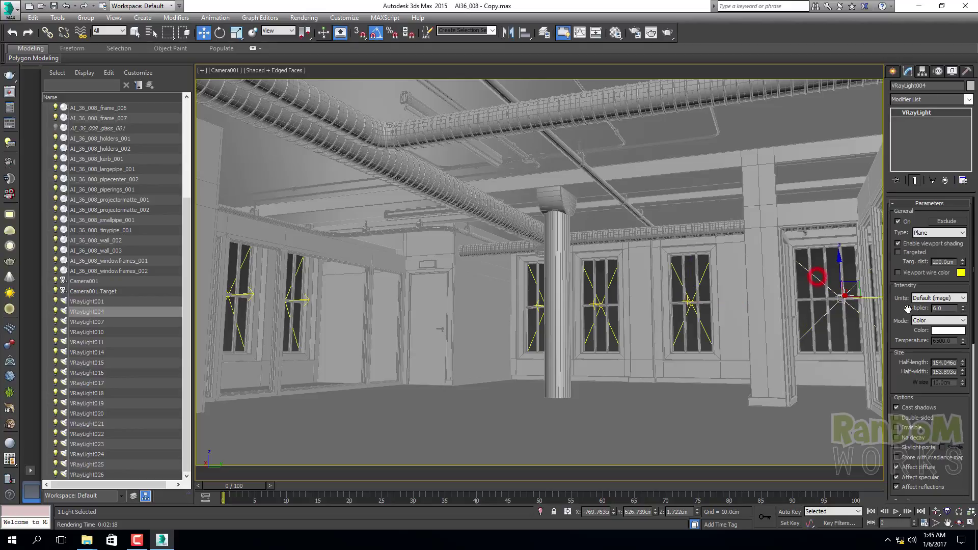
pyautogui.doubleClick(946, 309)
pyautogui.write('5')
pyautogui.press('Return')
pyautogui.doubleClick(945, 309)
pyautogui.write('5')
pyautogui.press('Return')
# Render a test image of the camera view, inspect it, and close the V-Ray messages and frame buffer windows
pyautogui.click(817, 291)
pyautogui.hotkey('shift', 'q')
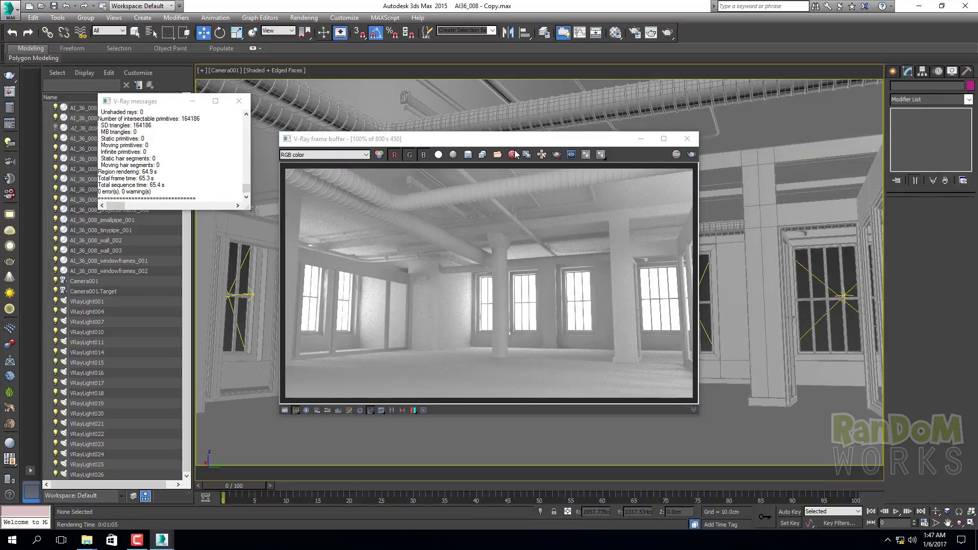
pyautogui.moveTo(509, 143); pyautogui.dragTo(488, 133)
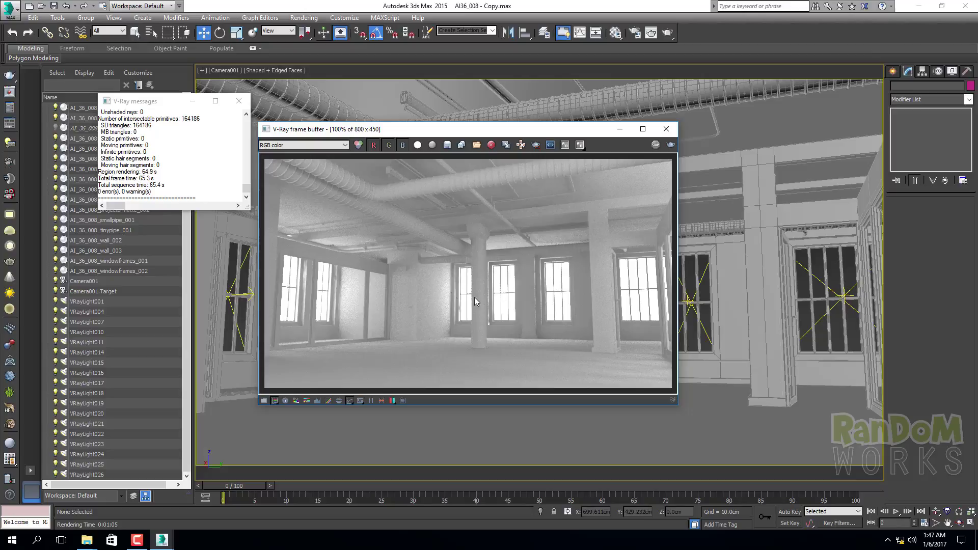
pyautogui.click(240, 102)
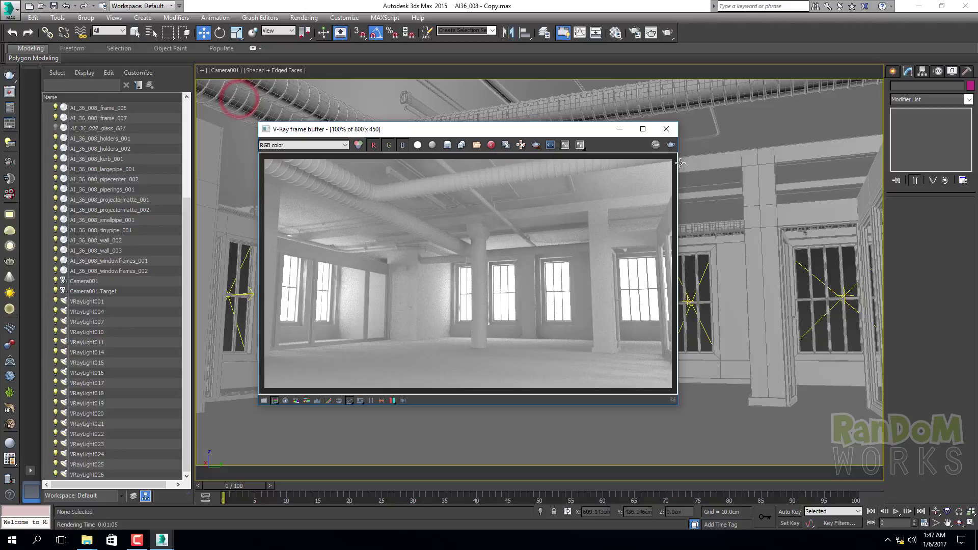
pyautogui.click(672, 133)
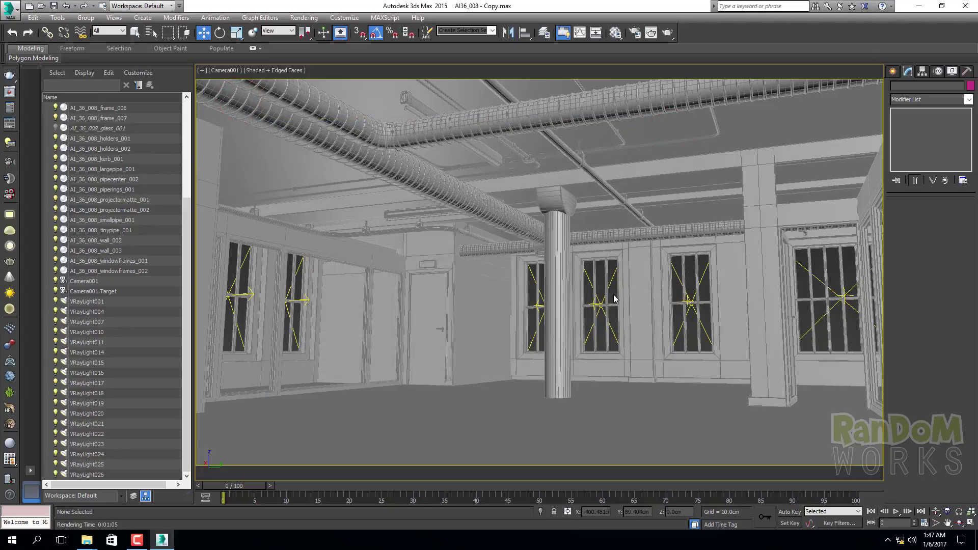
# Reopen the render setup, review the V-Ray System settings in Expert mode, and return to the global illumination settings
pyautogui.press('F10')
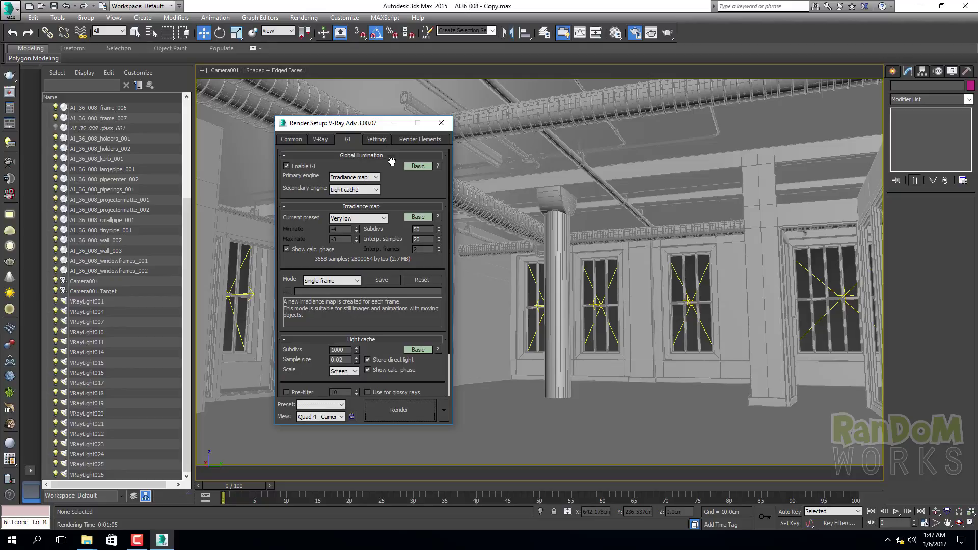
pyautogui.click(377, 140)
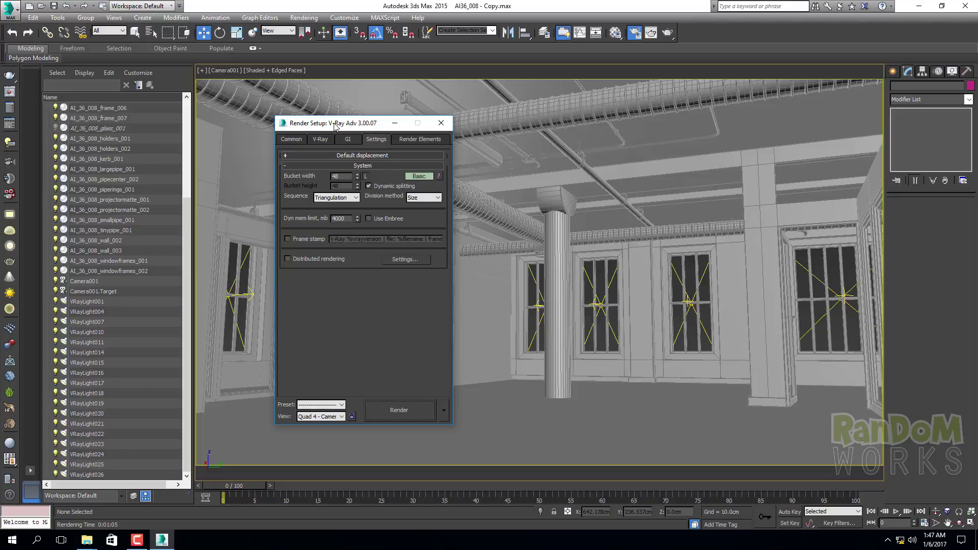
pyautogui.click(419, 178)
pyautogui.click(419, 177)
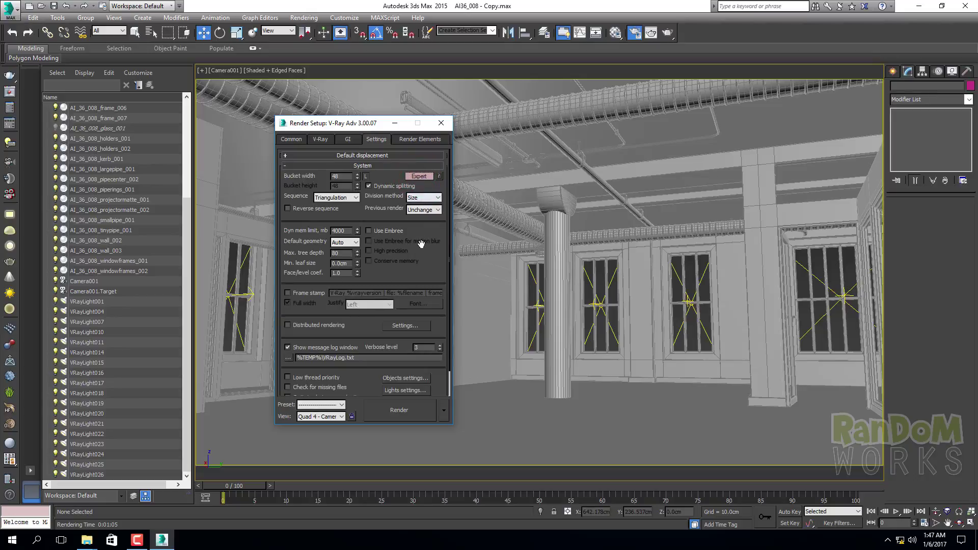
pyautogui.moveTo(424, 266); pyautogui.dragTo(437, 307)
pyautogui.click(349, 141)
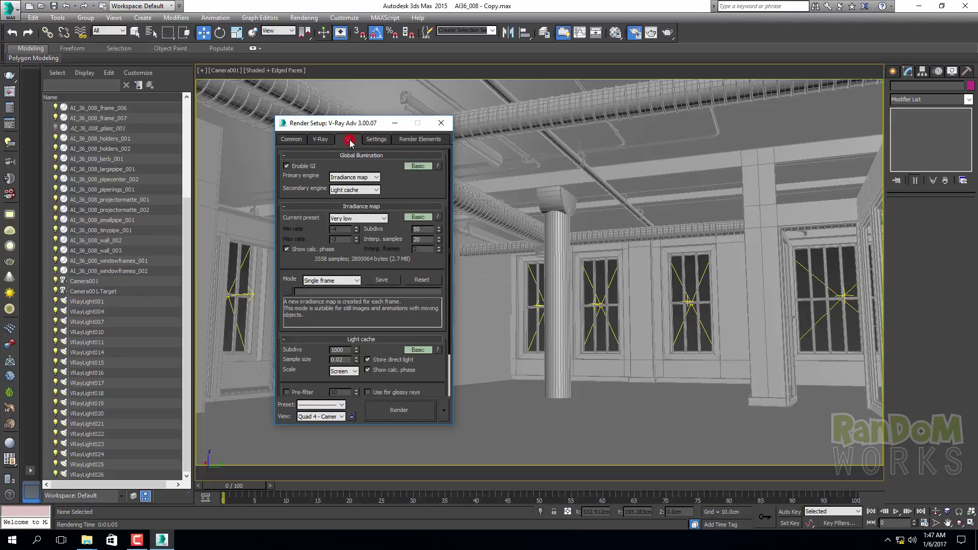
# Expand the V-Ray Global switches in Expert mode and review them down to the image sampler settings
pyautogui.click(320, 141)
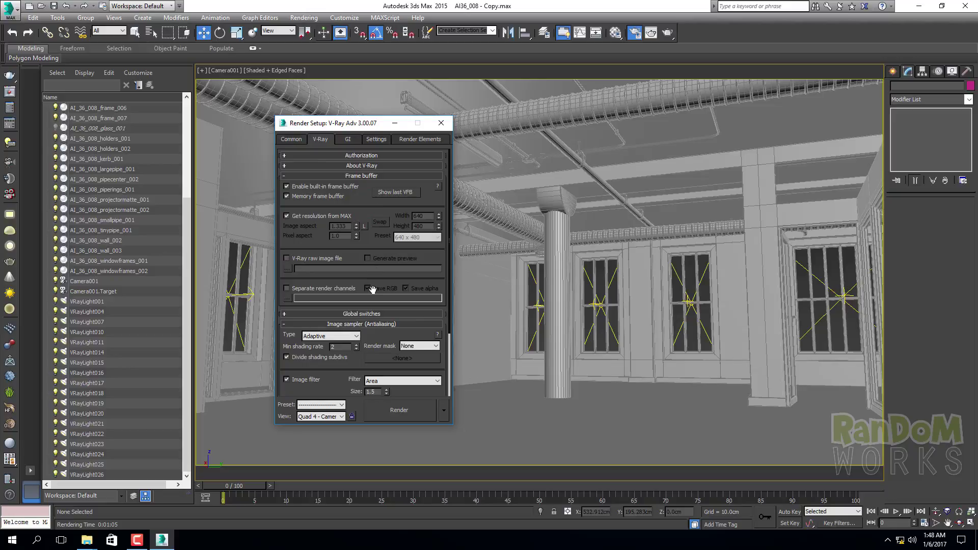
pyautogui.click(365, 314)
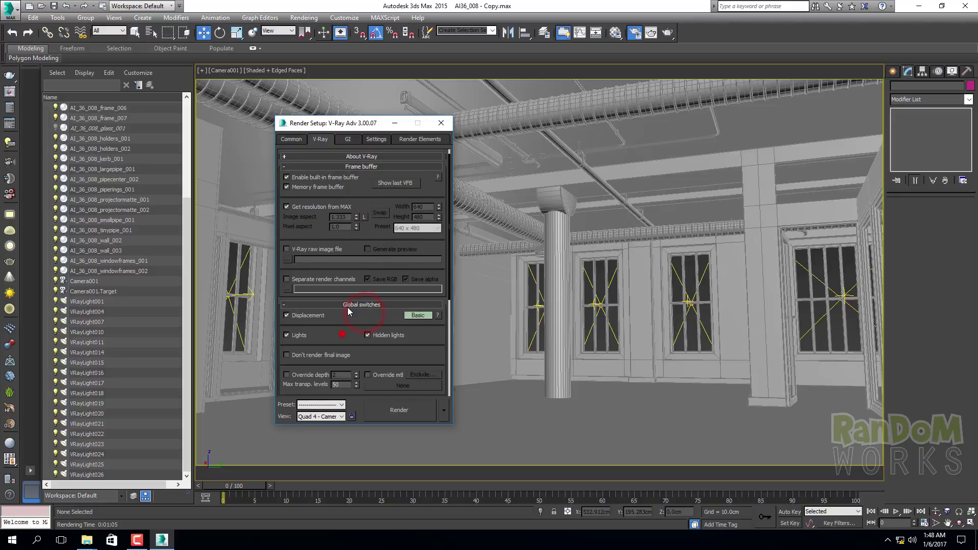
pyautogui.click(419, 316)
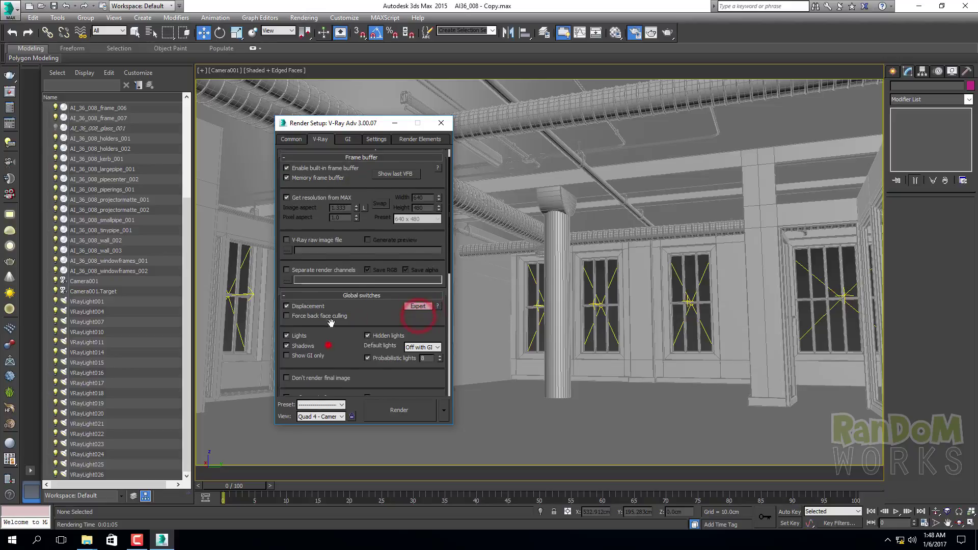
pyautogui.moveTo(329, 347); pyautogui.dragTo(352, 184)
pyautogui.moveTo(337, 329); pyautogui.dragTo(365, 216)
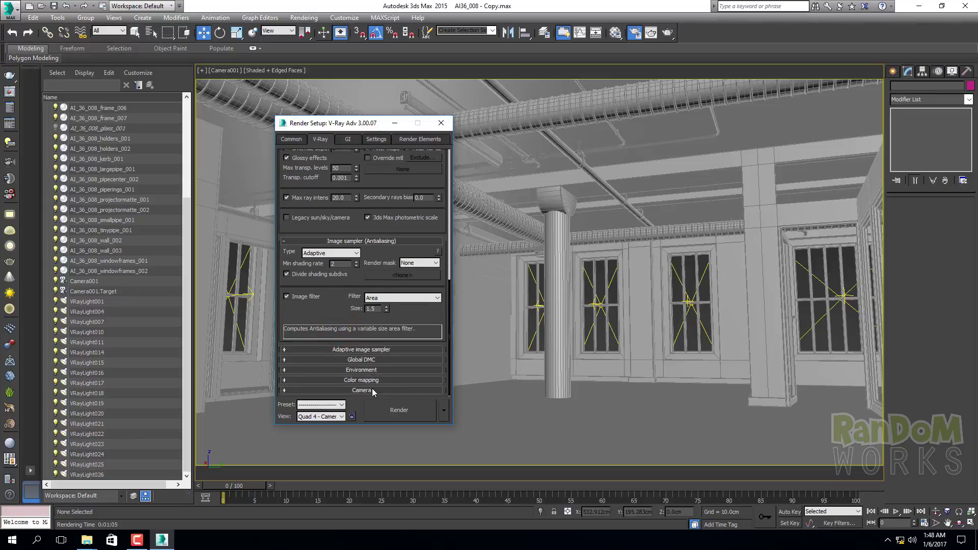
# Check the Adaptive image sampler and Global DMC settings, then close the render setup
pyautogui.click(379, 351)
pyautogui.click(378, 351)
pyautogui.click(366, 359)
pyautogui.moveTo(422, 368); pyautogui.dragTo(424, 326)
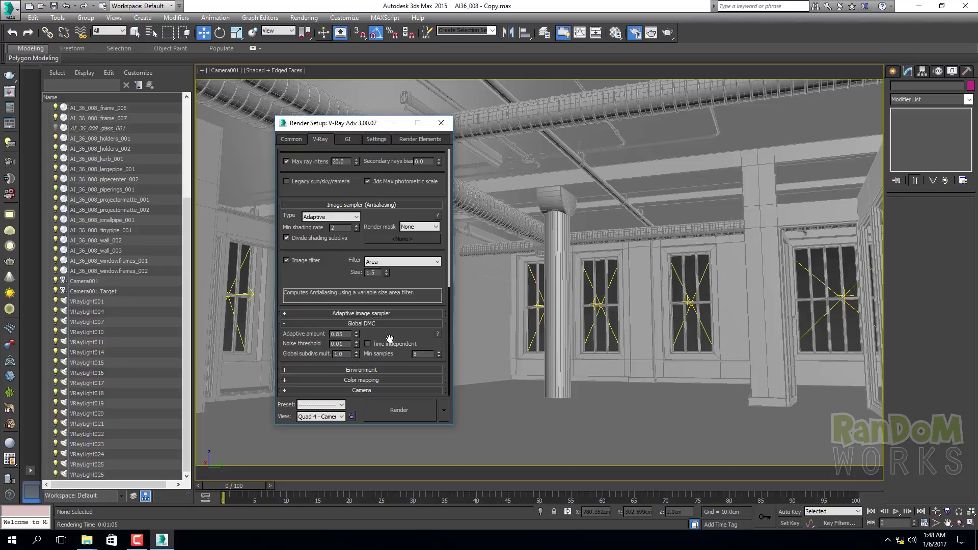
pyautogui.click(442, 123)
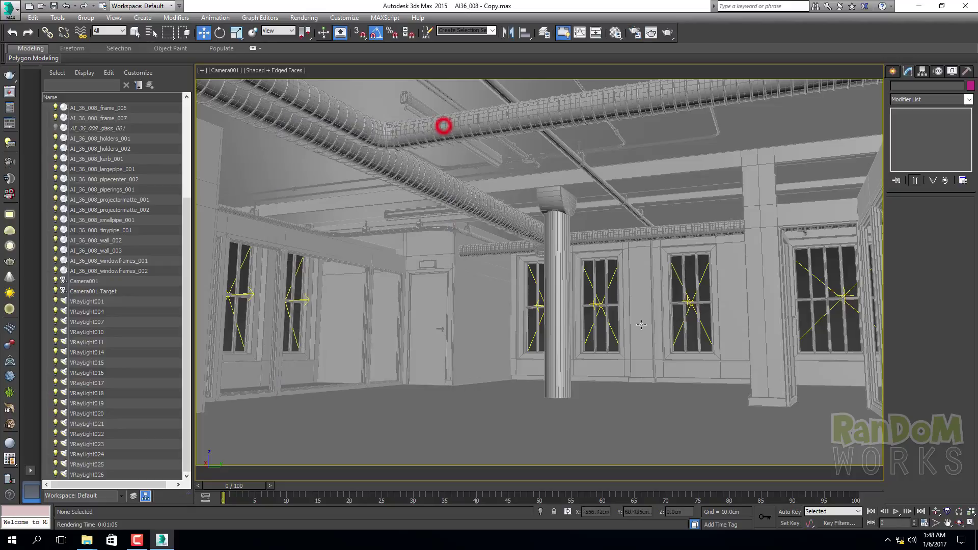
# Widen the command panel to two columns and enter 8 as the sampling subdivisions of VRayLight015
pyautogui.click(677, 278)
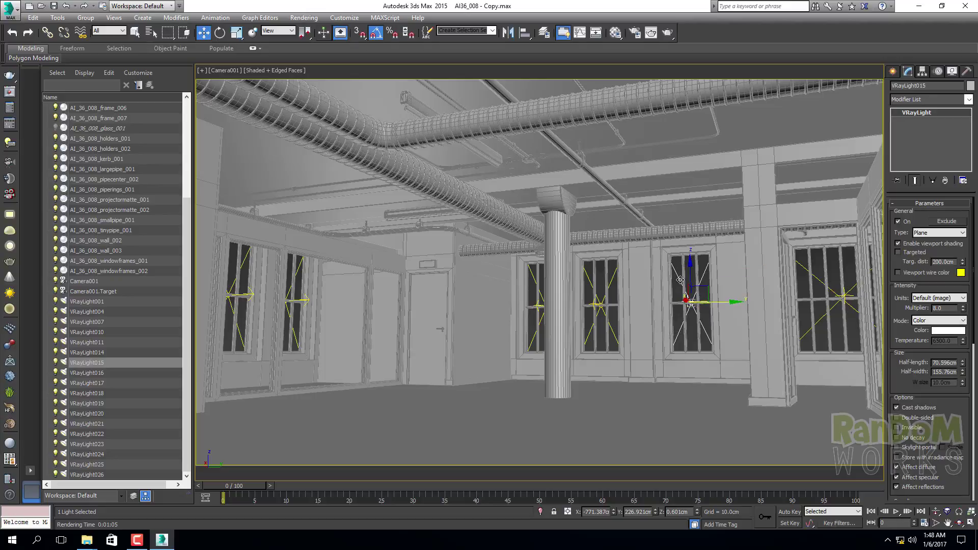
pyautogui.moveTo(912, 387); pyautogui.dragTo(809, 267)
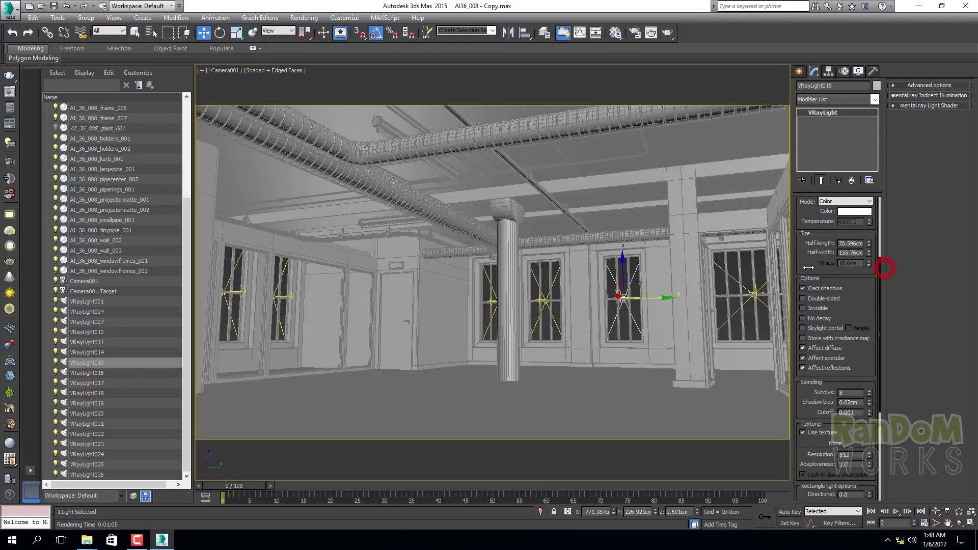
pyautogui.moveTo(844, 373); pyautogui.dragTo(853, 293)
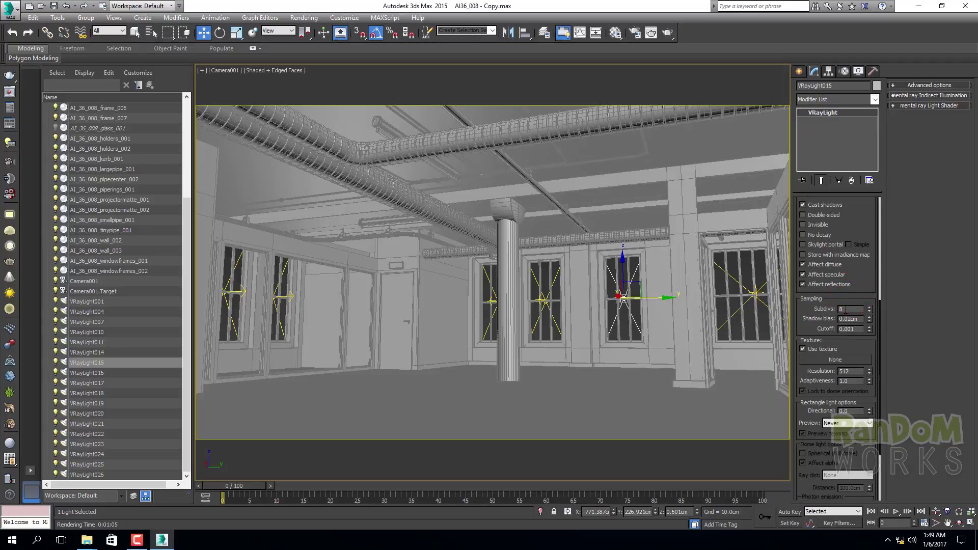
pyautogui.click(847, 309)
pyautogui.write('3')
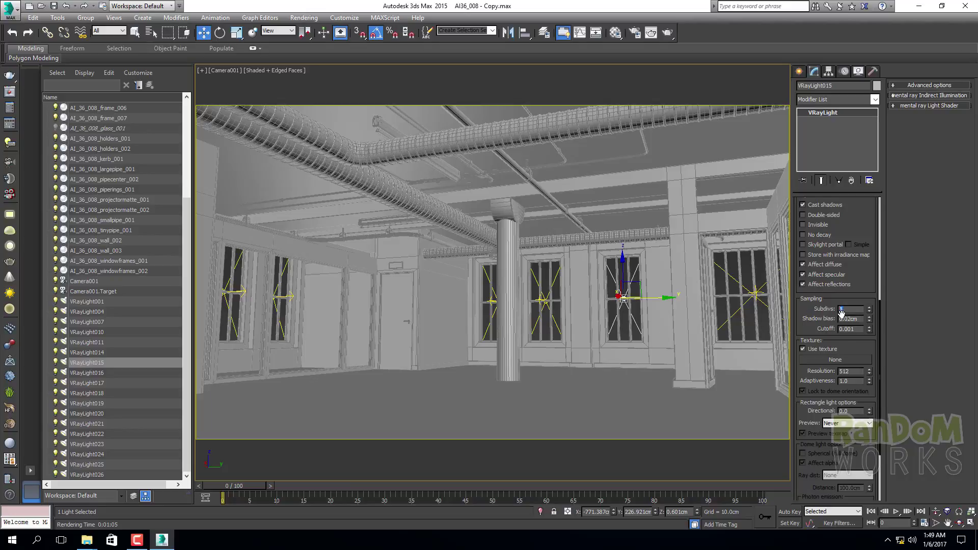
pyautogui.write('8')
pyautogui.press('Return')
pyautogui.click(853, 310)
# Set the sampling subdivisions of VRayLight004 to 2
pyautogui.click(735, 279)
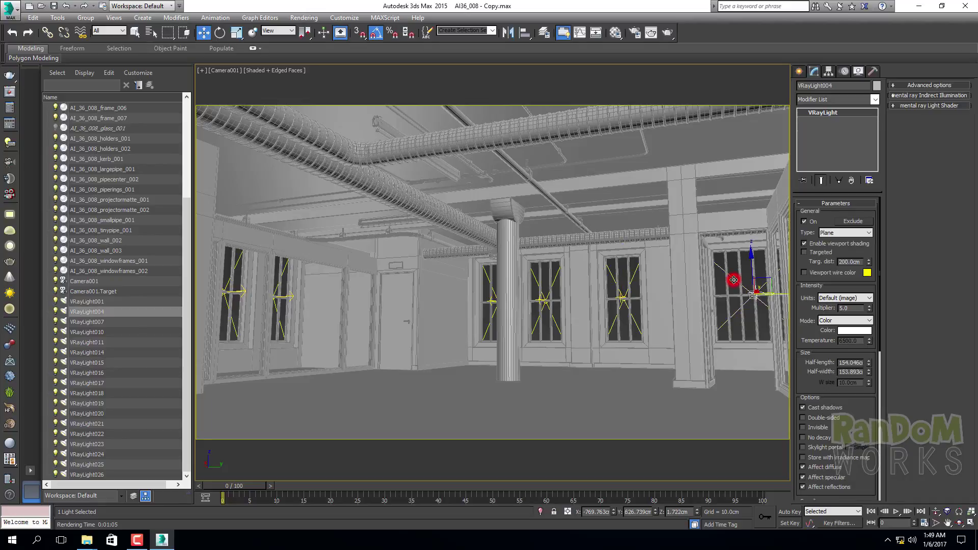
pyautogui.click(850, 308)
pyautogui.moveTo(804, 313); pyautogui.dragTo(805, 208)
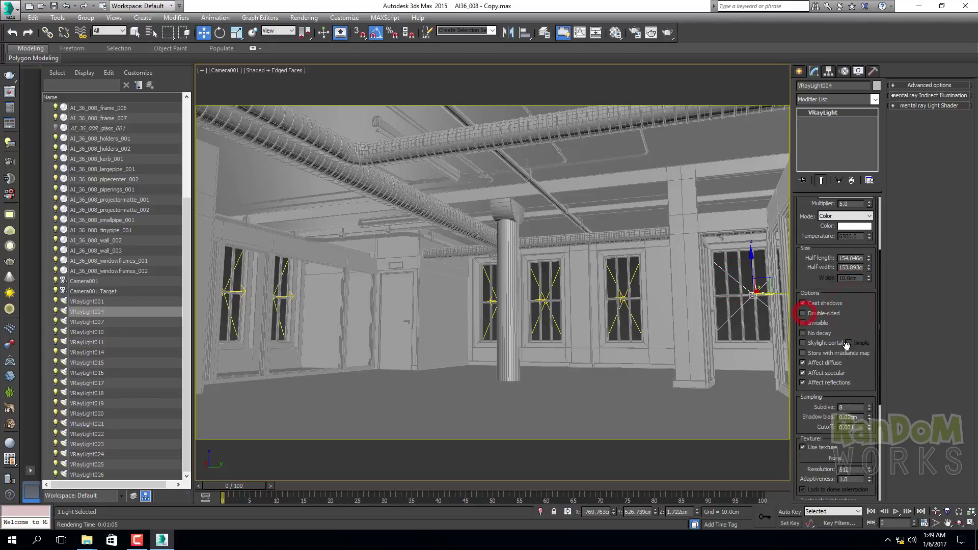
pyautogui.click(851, 407)
# Render the camera view with the reduced light subdivisions, inspect the noise, and close the render windows
pyautogui.hotkey('shift', 'q')
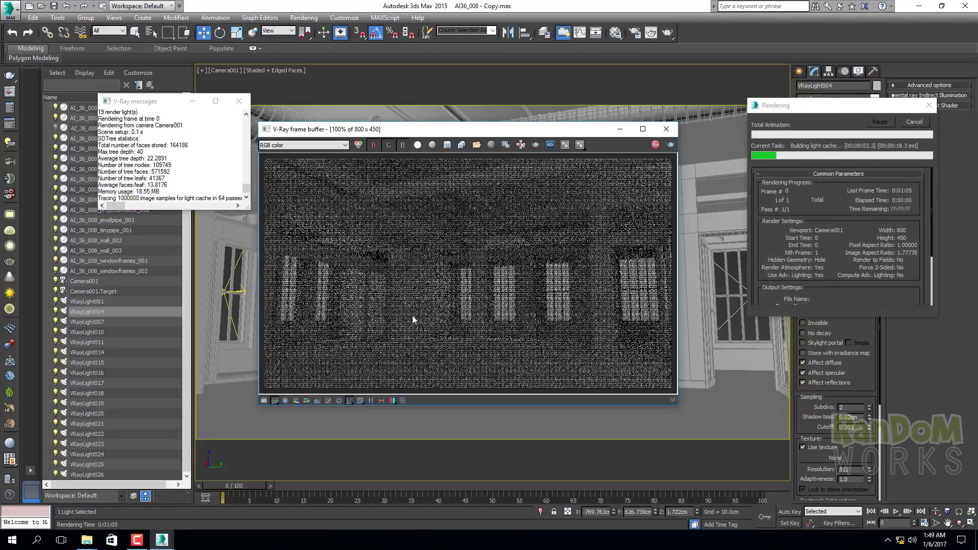
pyautogui.click(239, 102)
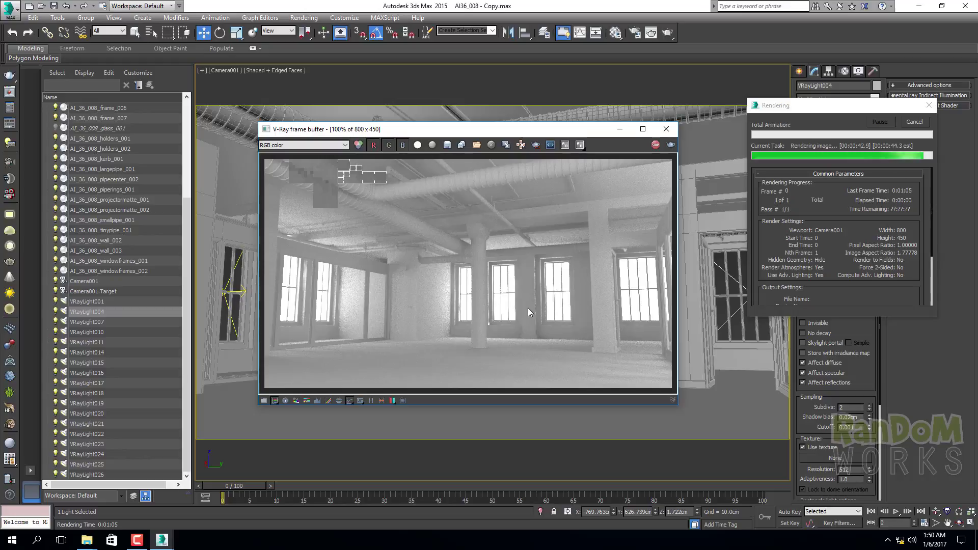
pyautogui.click(390, 315)
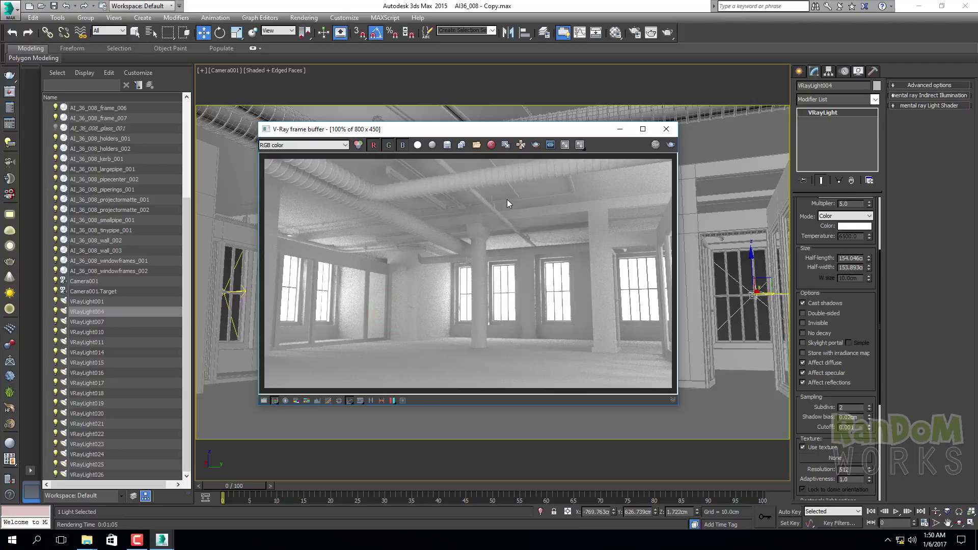
pyautogui.moveTo(576, 132); pyautogui.dragTo(564, 124)
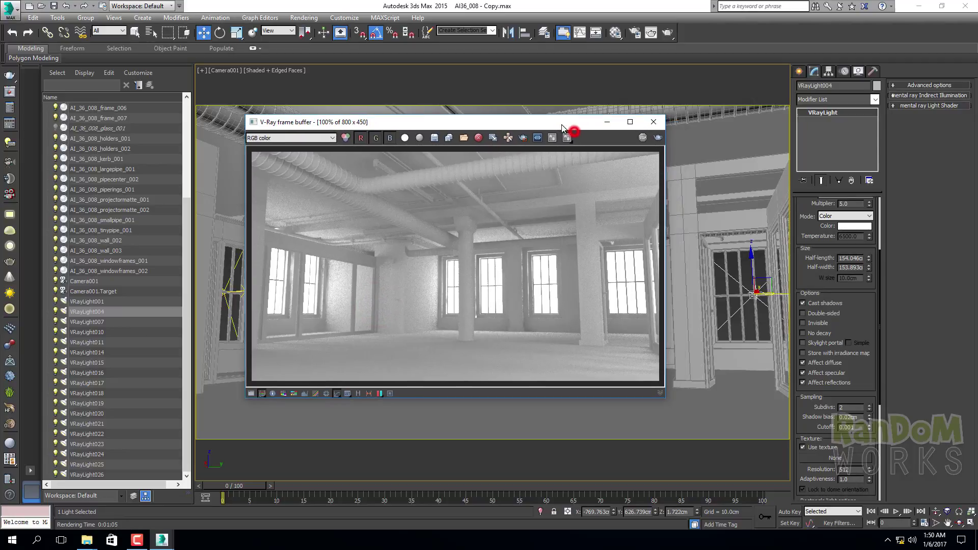
pyautogui.click(657, 124)
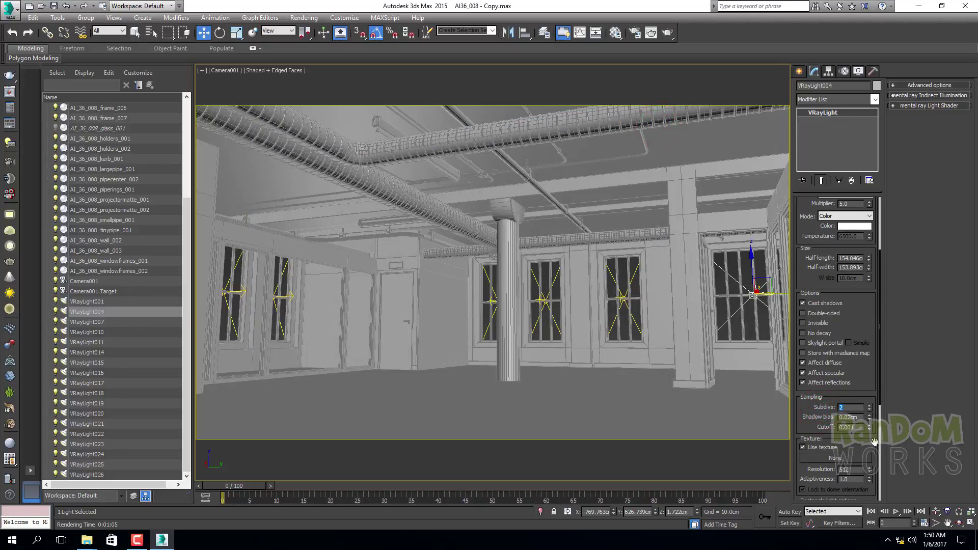
# Edit the sampling subdivisions of VRayLight004, set those of VRayLight015 to 16, and clear the selection
pyautogui.click(852, 407)
pyautogui.click(615, 283)
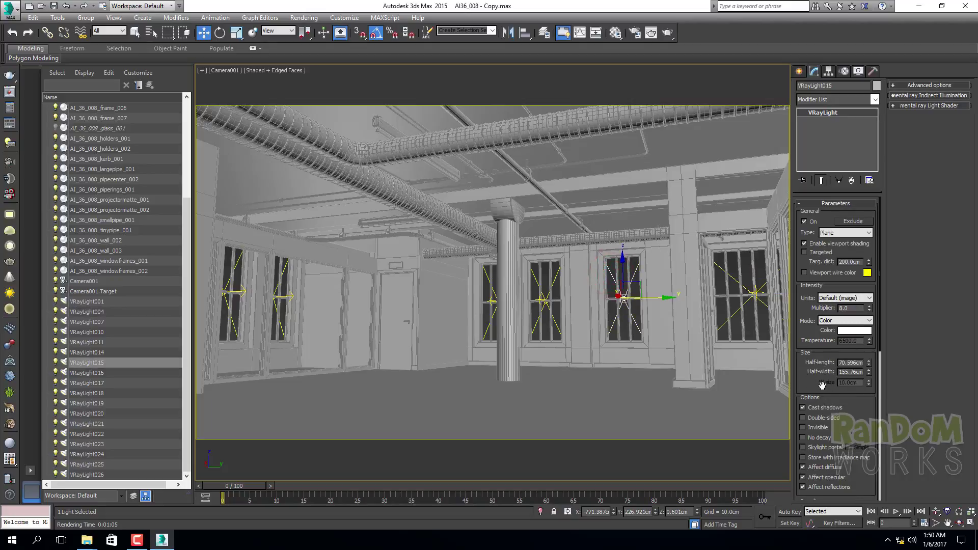
pyautogui.scroll(-4, 822, 385)
pyautogui.click(849, 394)
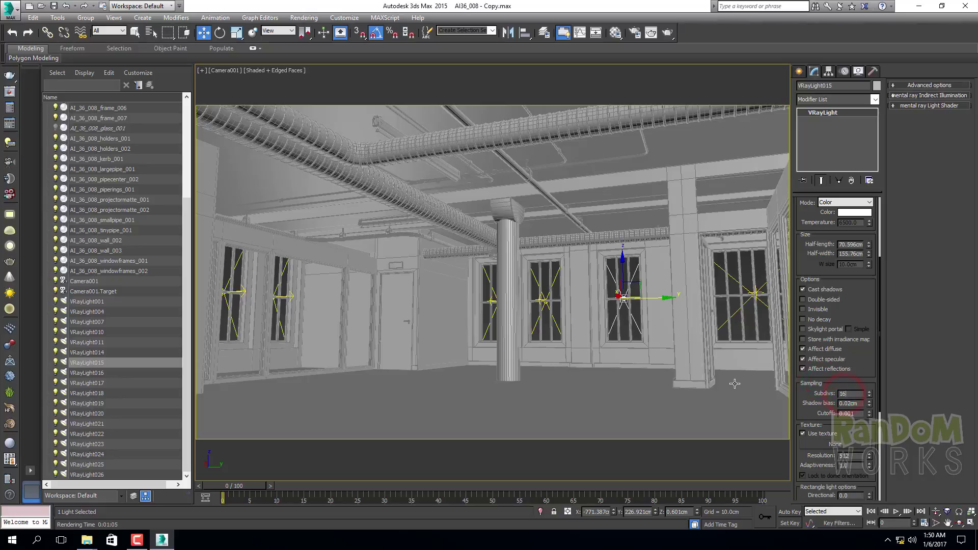
pyautogui.click(804, 397)
pyautogui.click(748, 269)
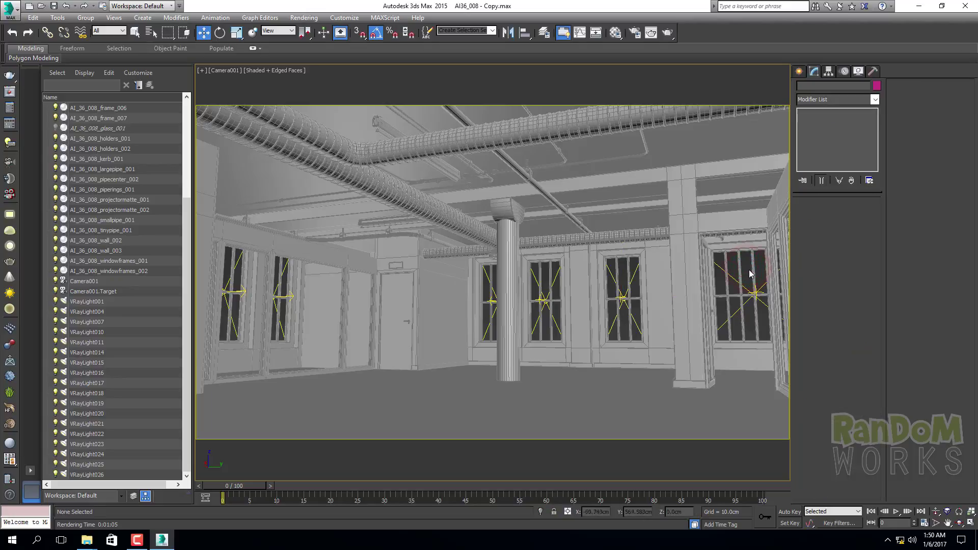
pyautogui.hotkey('shift', 'q')
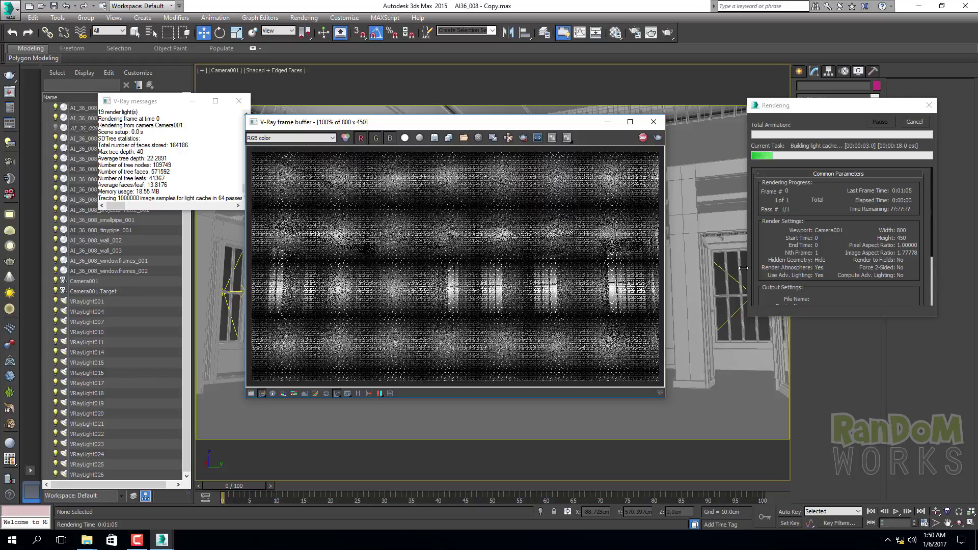
pyautogui.click(239, 101)
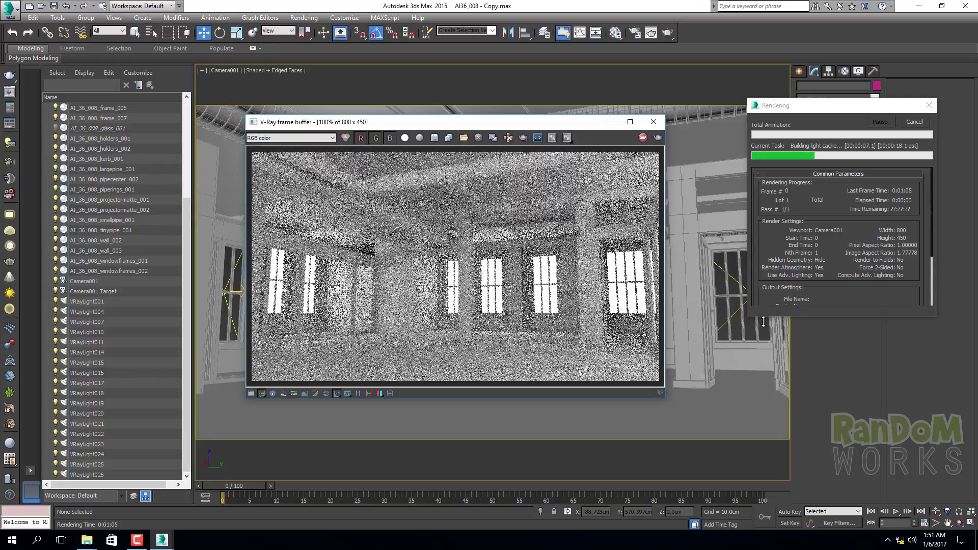
pyautogui.click(915, 121)
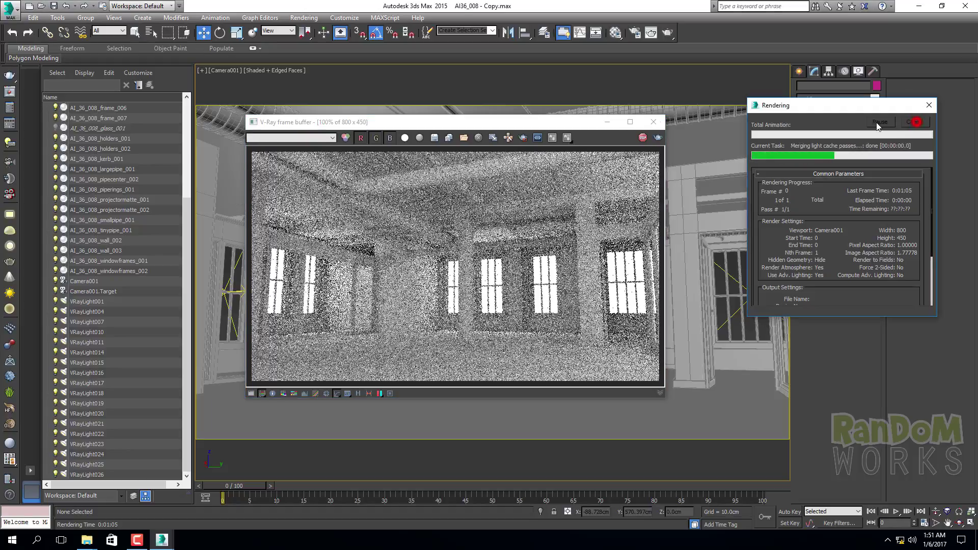
pyautogui.click(653, 122)
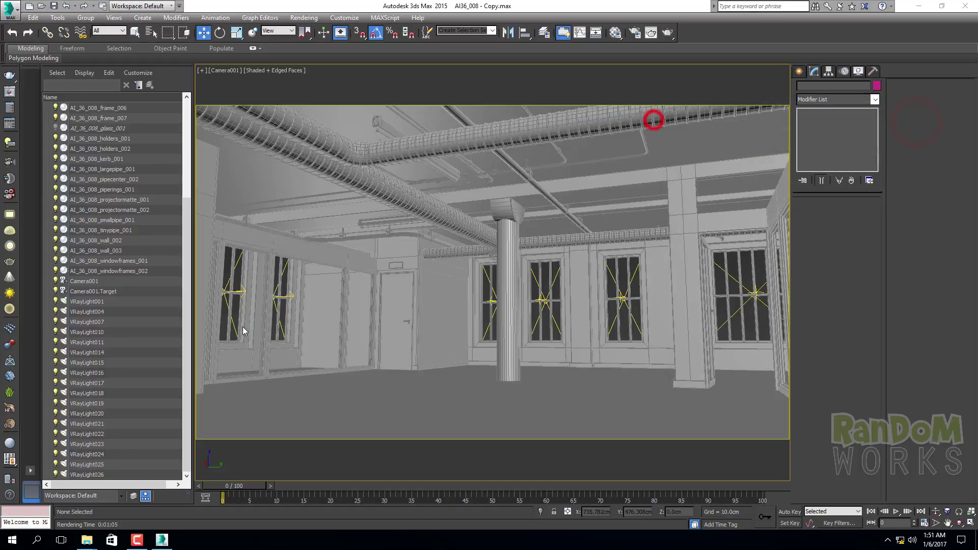
# Check the sampling subdivisions of VRayLight018 and VRayLight019, and clear the selection
pyautogui.click(238, 261)
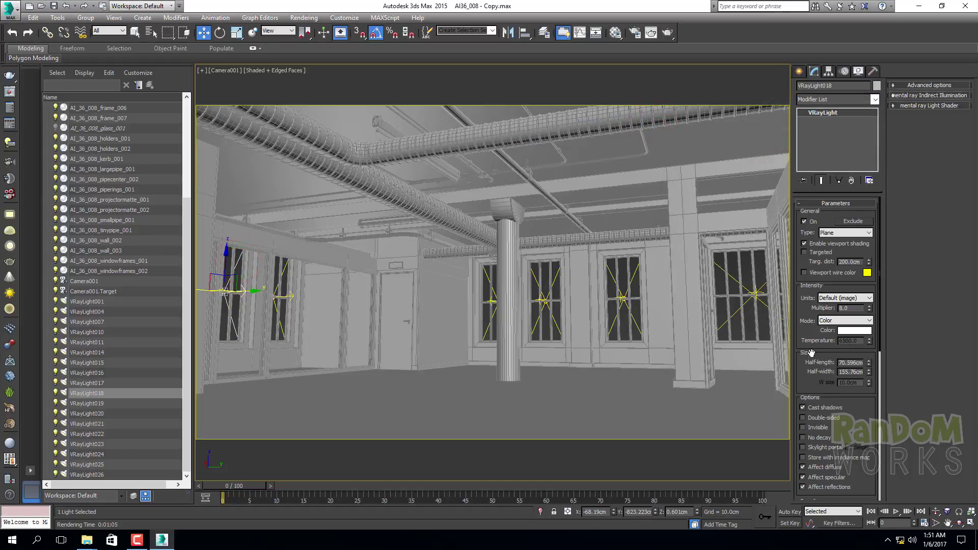
pyautogui.scroll(-2, 818, 377)
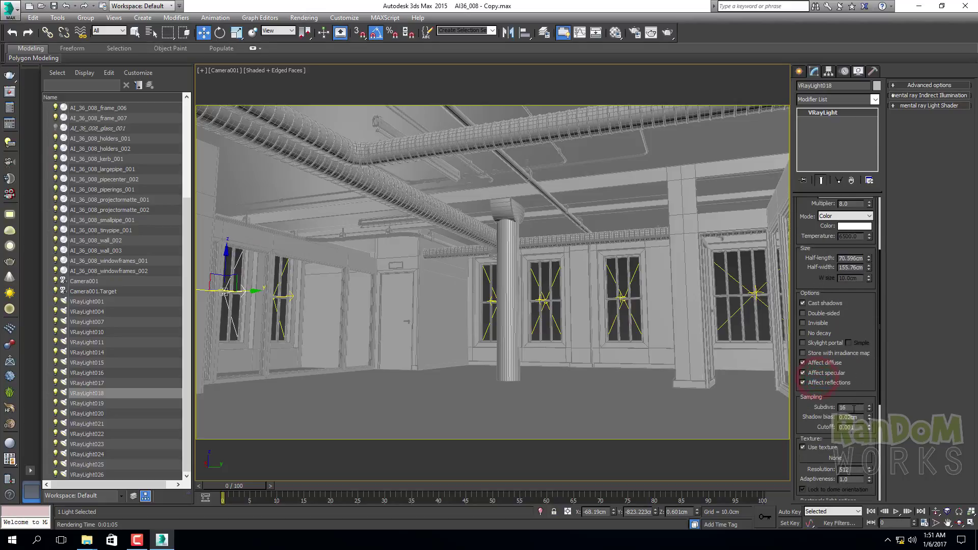
pyautogui.click(284, 266)
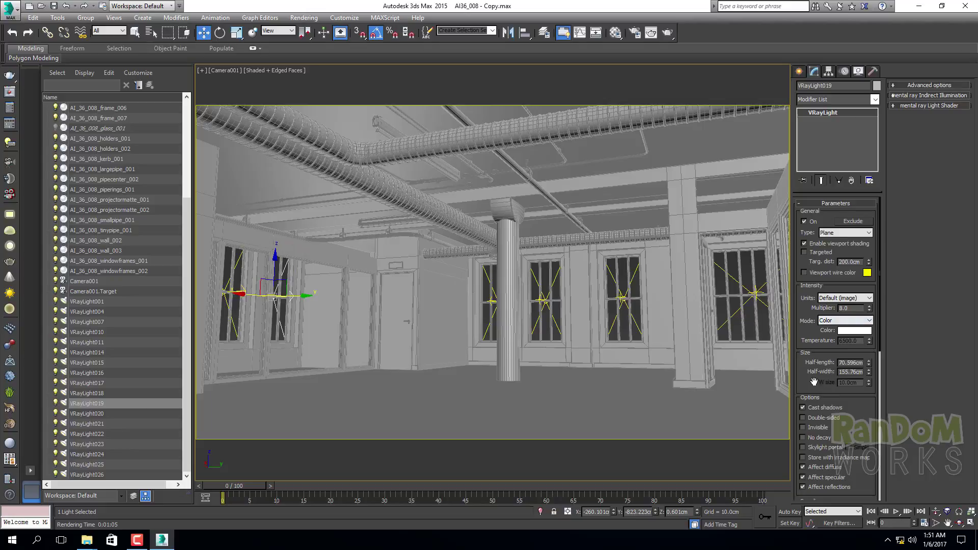
pyautogui.scroll(-3, 814, 382)
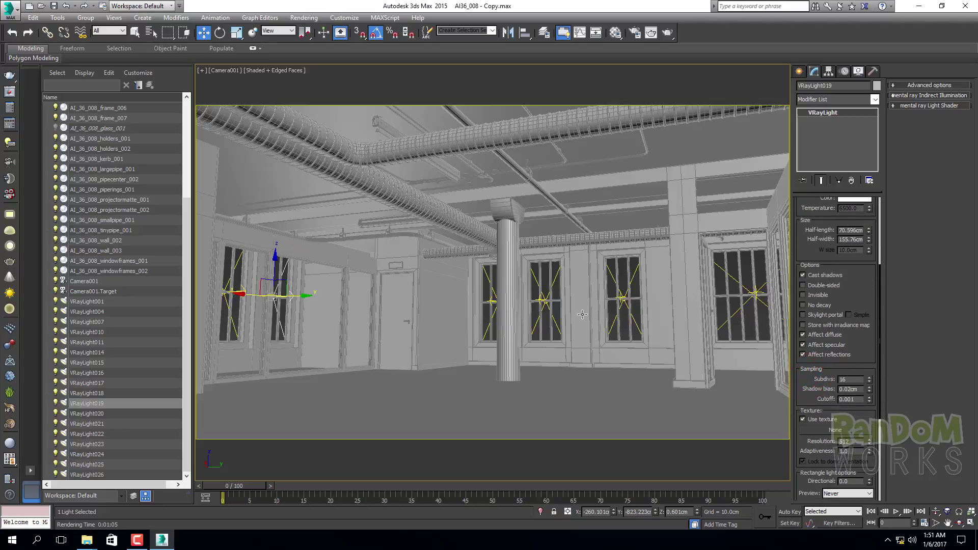
pyautogui.click(749, 279)
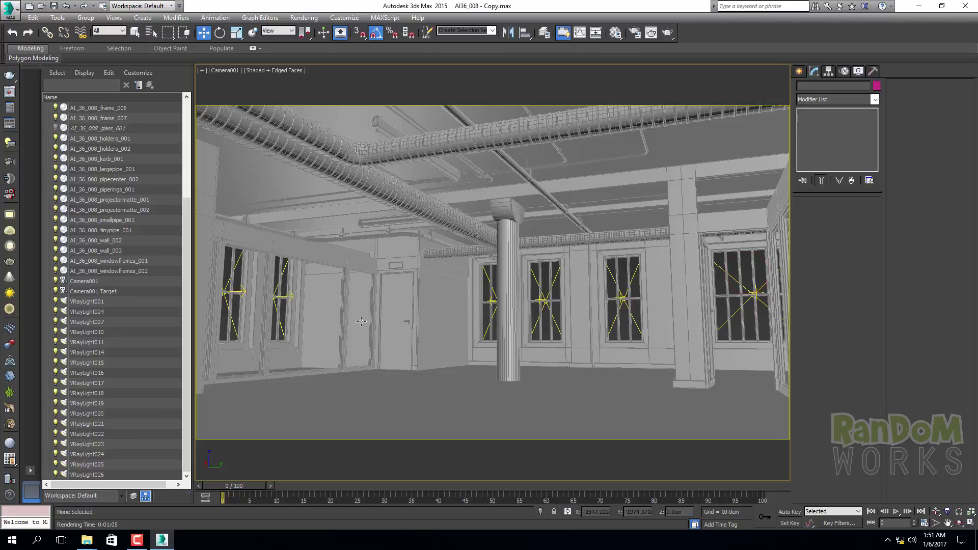
# Save the scene, render the camera view to inspect the noise up close, and close the frame buffer
pyautogui.hotkey('ctrl', 's')
pyautogui.hotkey('shift', 'q')
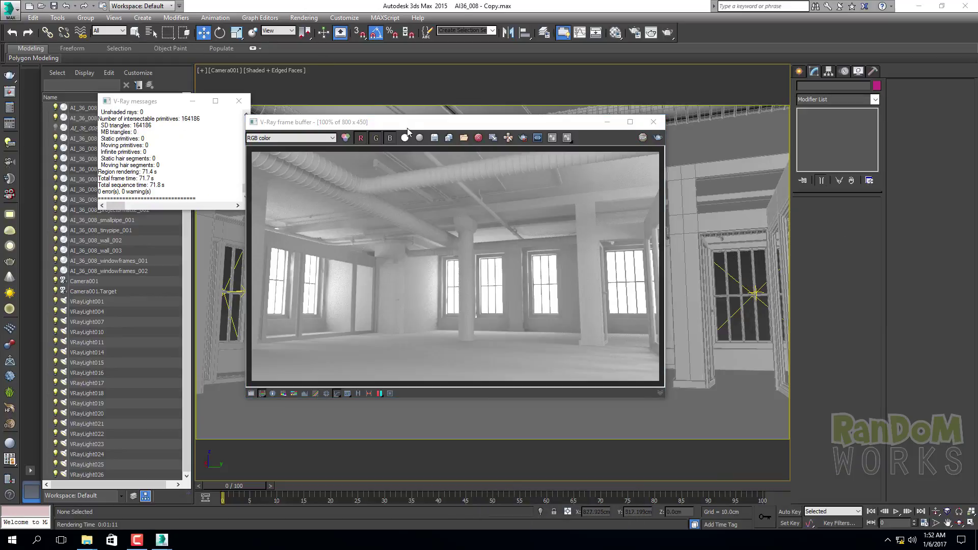
pyautogui.moveTo(407, 127); pyautogui.dragTo(399, 127)
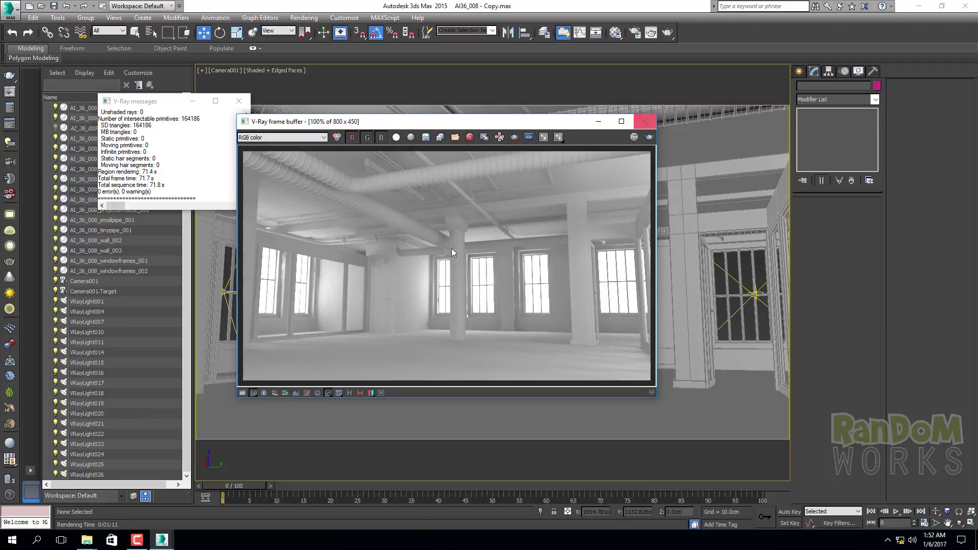
pyautogui.scroll(2, 333, 256)
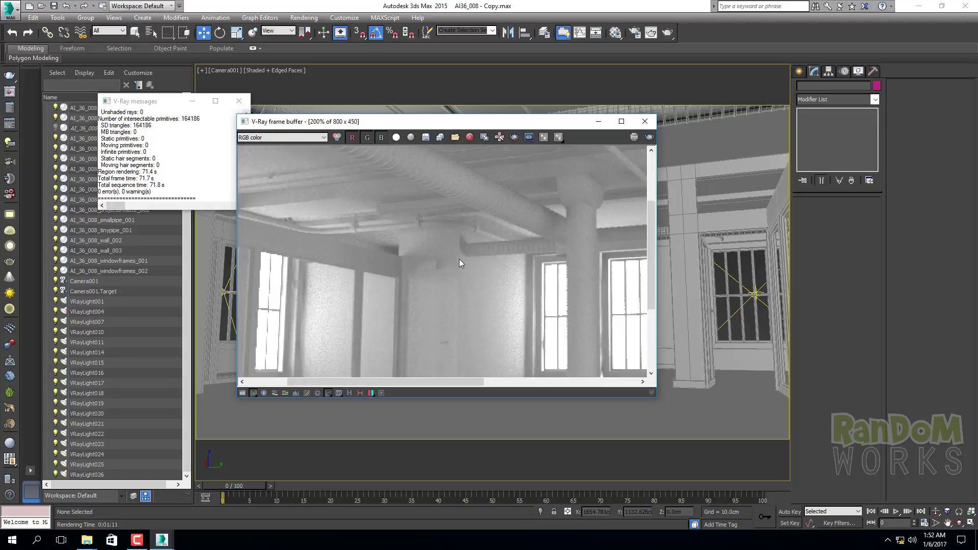
pyautogui.scroll(-2, 460, 260)
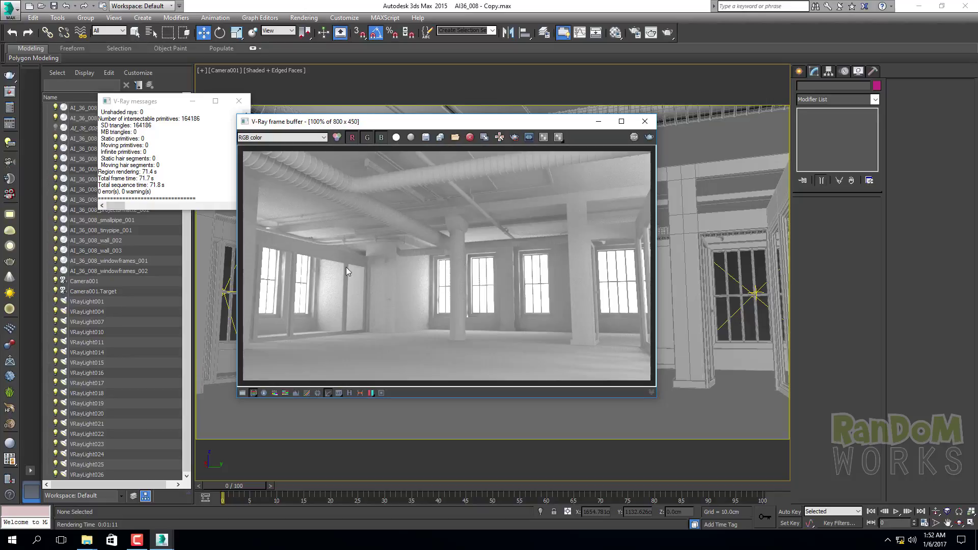
pyautogui.click(641, 121)
# Set the sampling subdivisions of VRayLight004 to 50
pyautogui.click(734, 279)
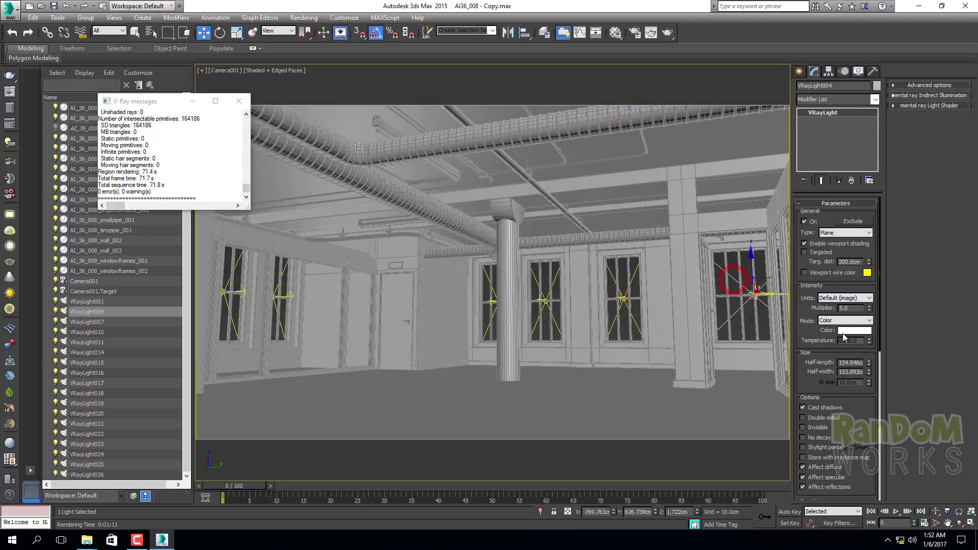
pyautogui.scroll(-3, 848, 389)
pyautogui.doubleClick(849, 403)
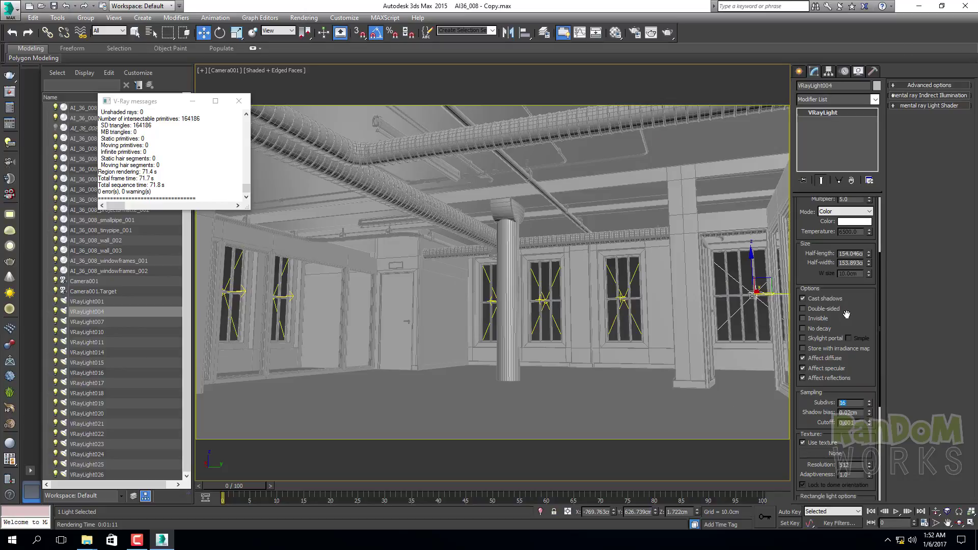
pyautogui.write('50')
# Set the sampling subdivisions of VRayLight015 to 50, save the scene, and dismiss the render messages
pyautogui.click(636, 271)
pyautogui.moveTo(811, 381); pyautogui.dragTo(853, 226)
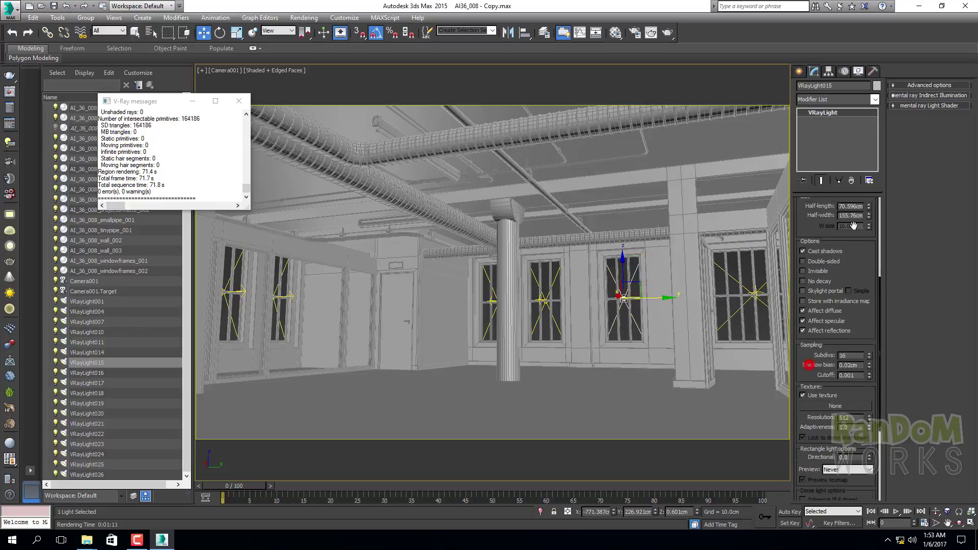
pyautogui.doubleClick(851, 356)
pyautogui.write('50')
pyautogui.click(54, 6)
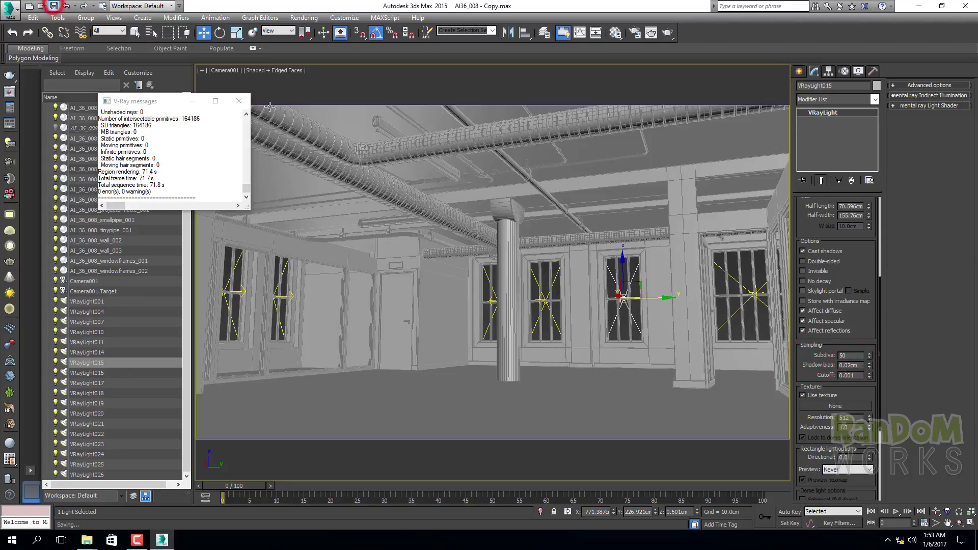
pyautogui.click(239, 101)
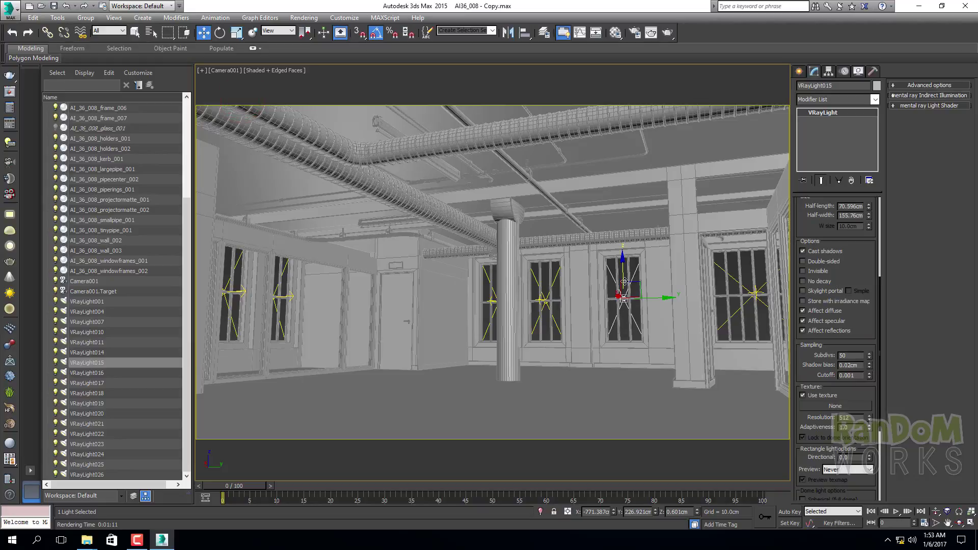
# Render the camera view with the increased light subdivisions and inspect the noise on the wall and glass panels
pyautogui.hotkey('shift', 'q')
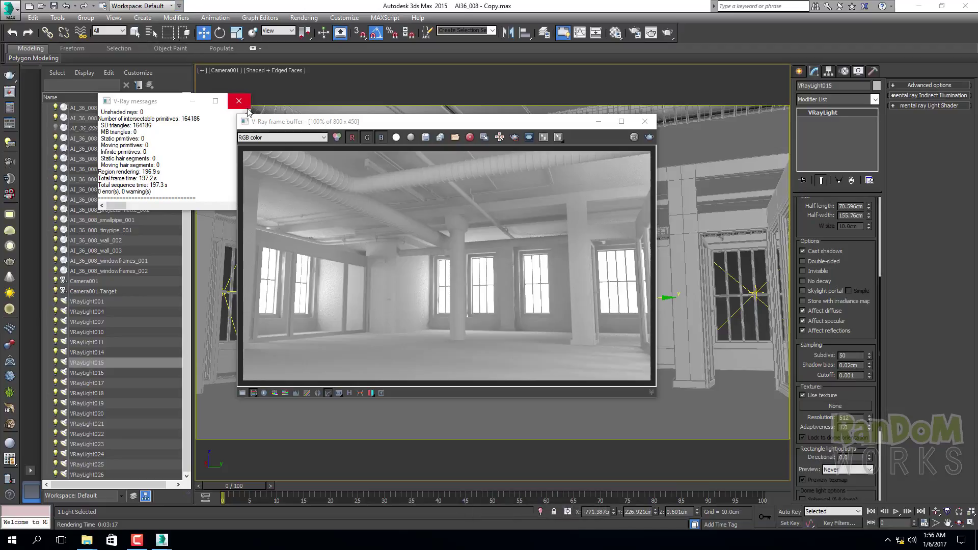
pyautogui.click(241, 106)
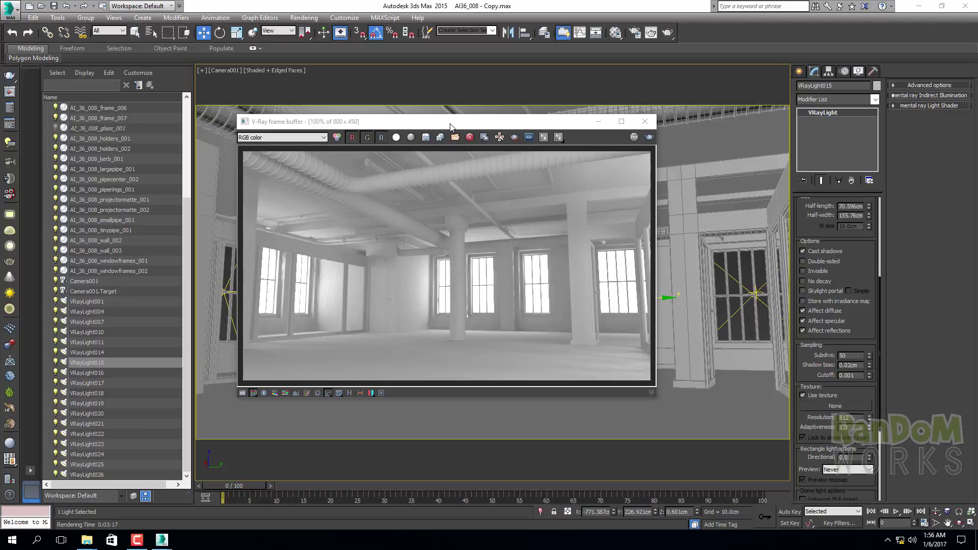
pyautogui.moveTo(450, 122); pyautogui.dragTo(435, 102)
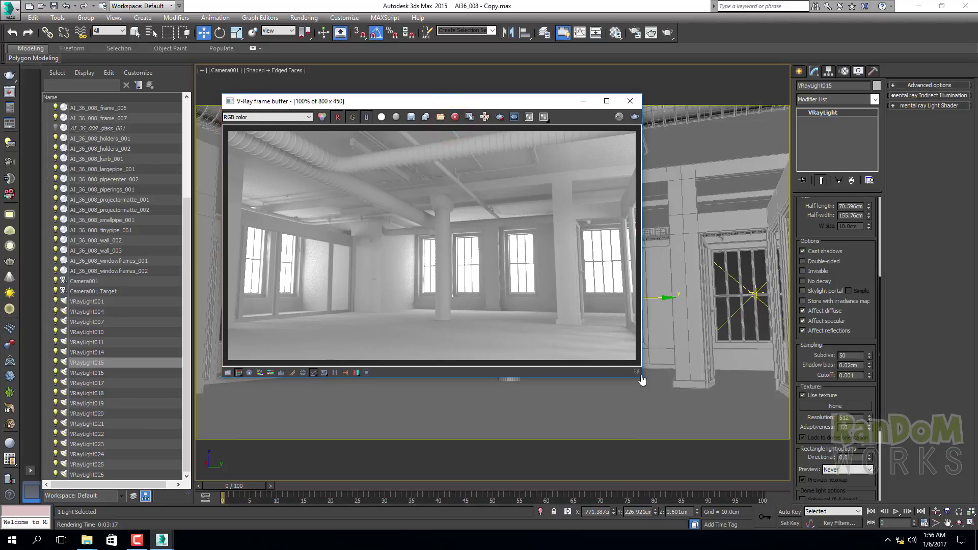
pyautogui.scroll(1, 307, 267)
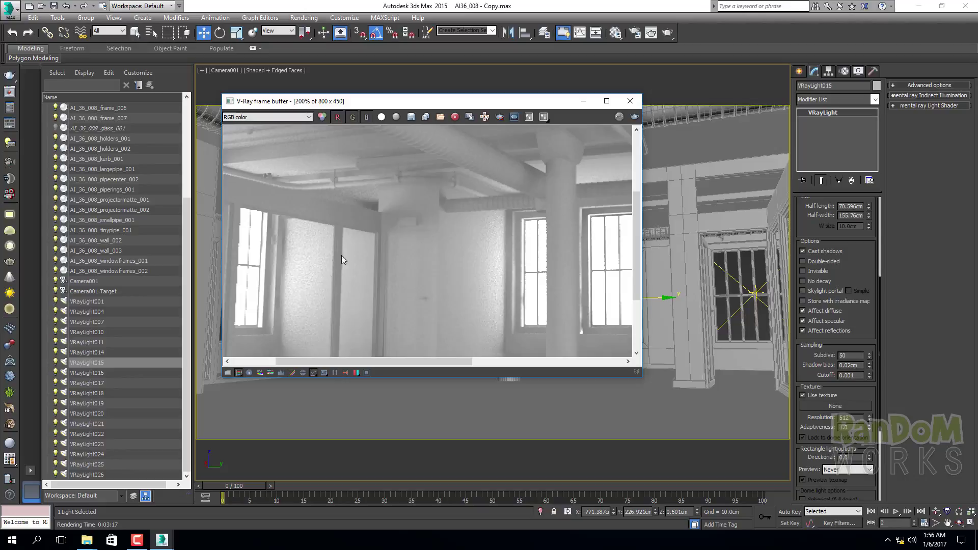
pyautogui.doubleClick(399, 210)
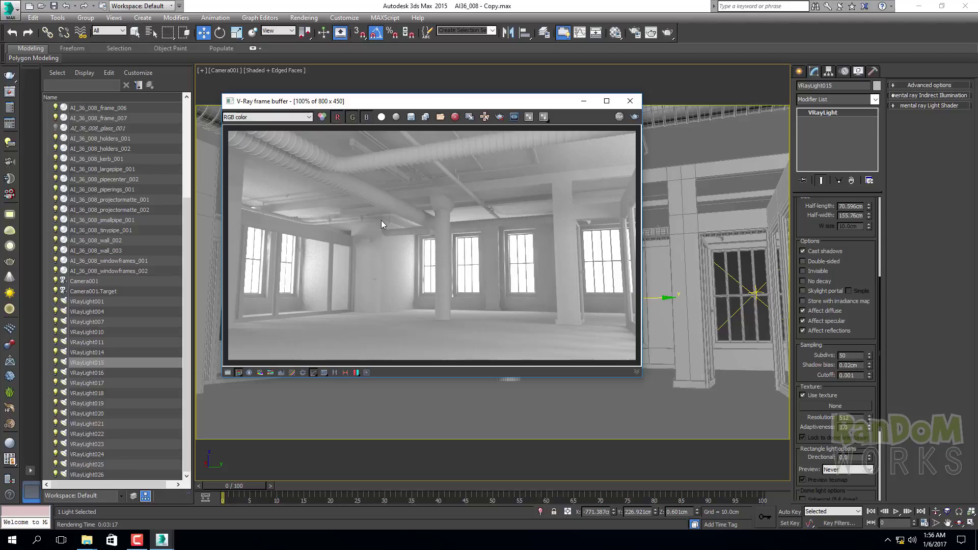
# Set the Global DMC noise threshold to 0.002 in the V-Ray render setup and close the setup
pyautogui.click(300, 20)
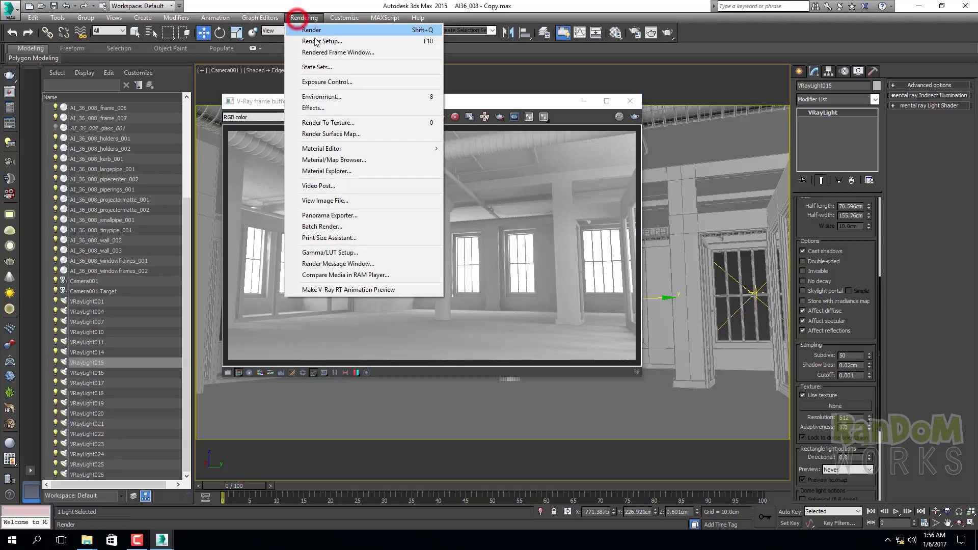
pyautogui.click(314, 41)
pyautogui.moveTo(365, 132); pyautogui.dragTo(375, 117)
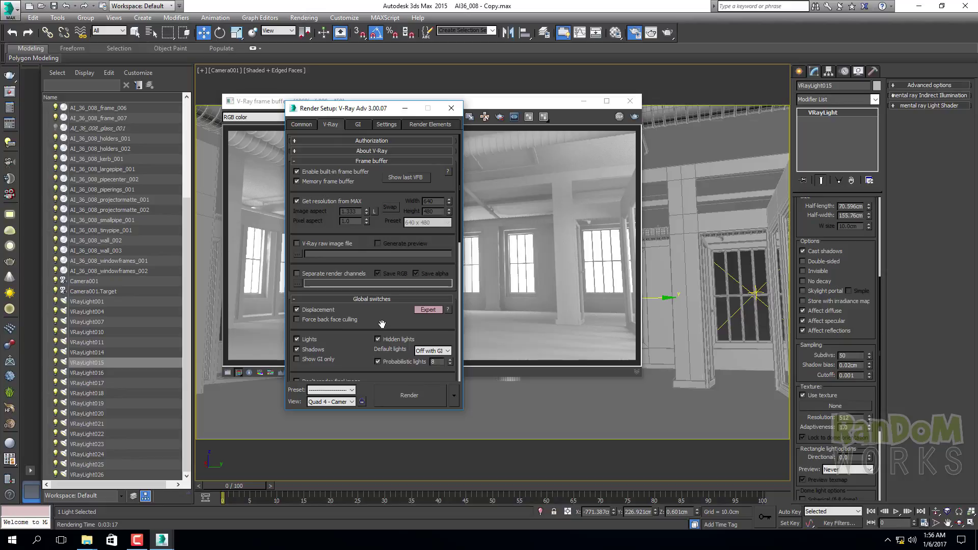
pyautogui.scroll(-5, 383, 324)
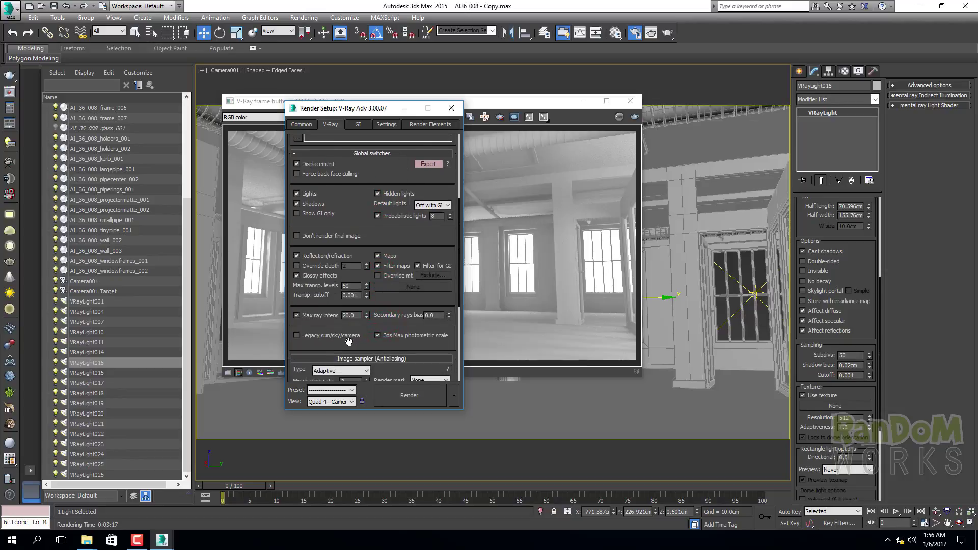
pyautogui.scroll(-6, 349, 341)
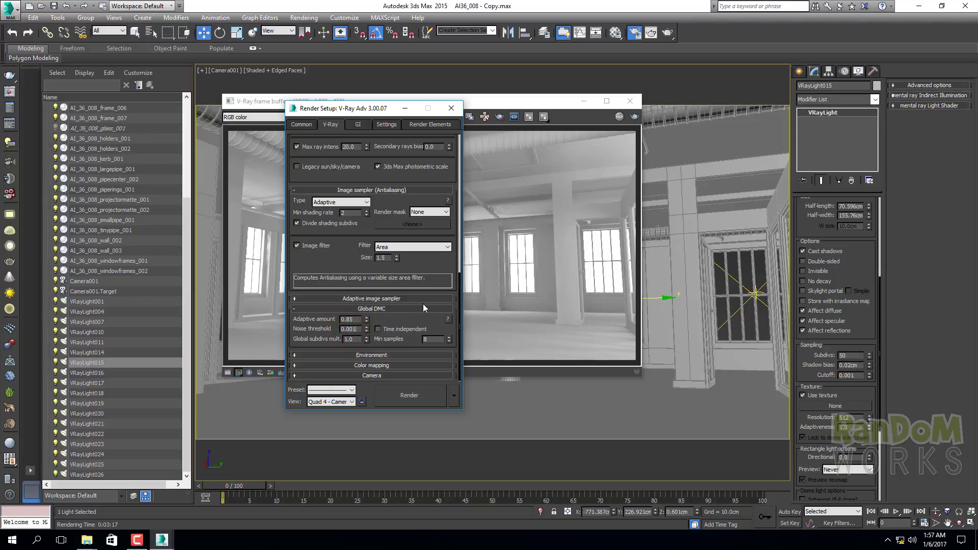
pyautogui.press('BackSpace')
pyautogui.write('2')
pyautogui.click(423, 315)
pyautogui.click(451, 108)
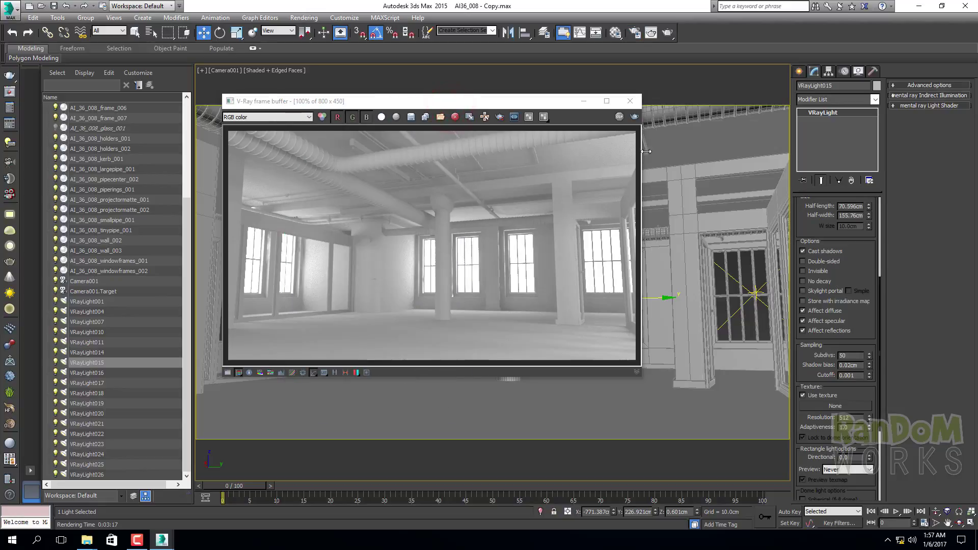
# Render the camera view again with the lower noise threshold, inspect the result, and close the frame buffer
pyautogui.click(635, 117)
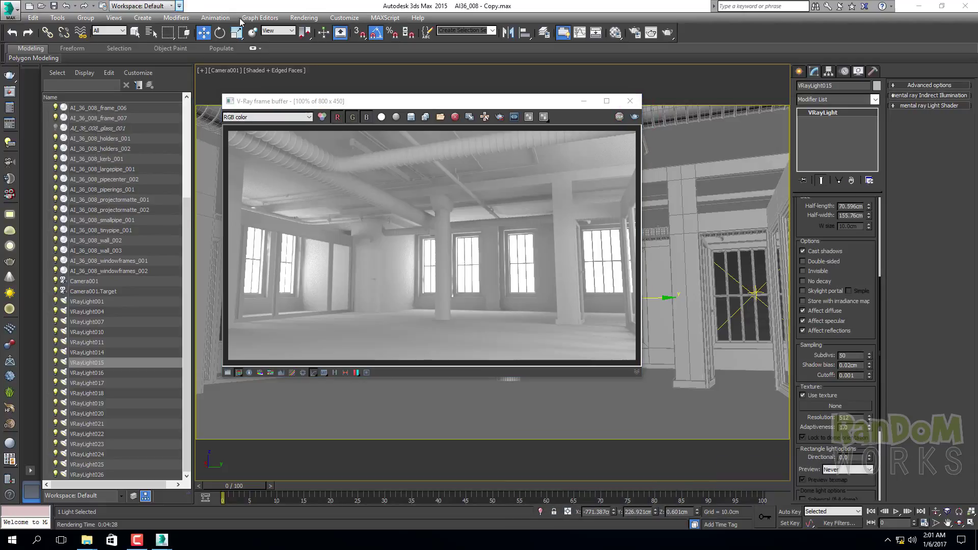
pyautogui.moveTo(422, 103); pyautogui.dragTo(426, 106)
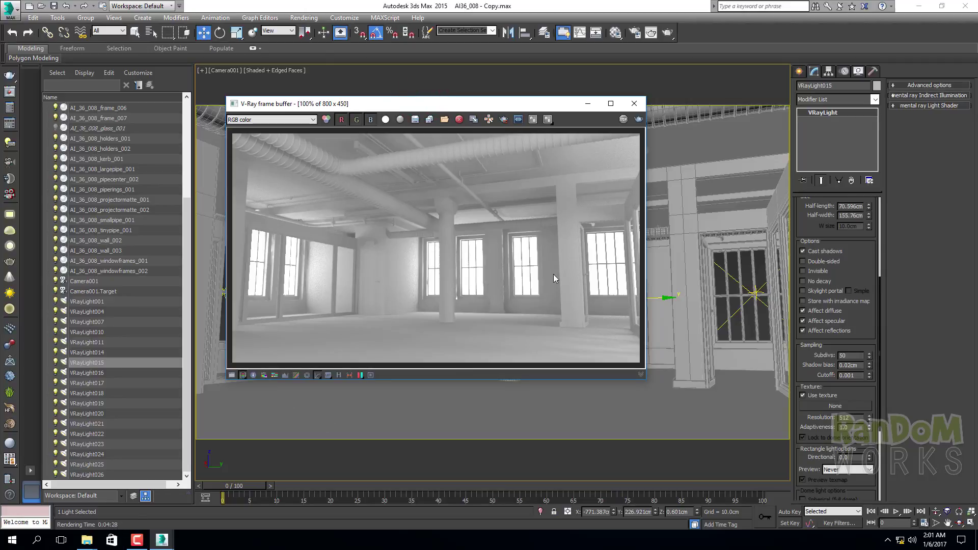
pyautogui.moveTo(464, 104); pyautogui.dragTo(477, 109)
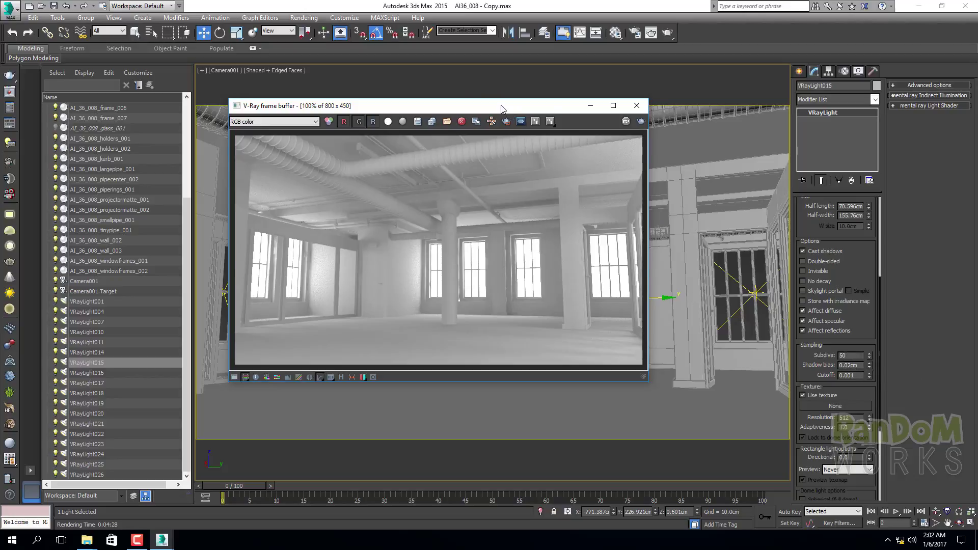
pyautogui.moveTo(502, 108); pyautogui.dragTo(532, 134)
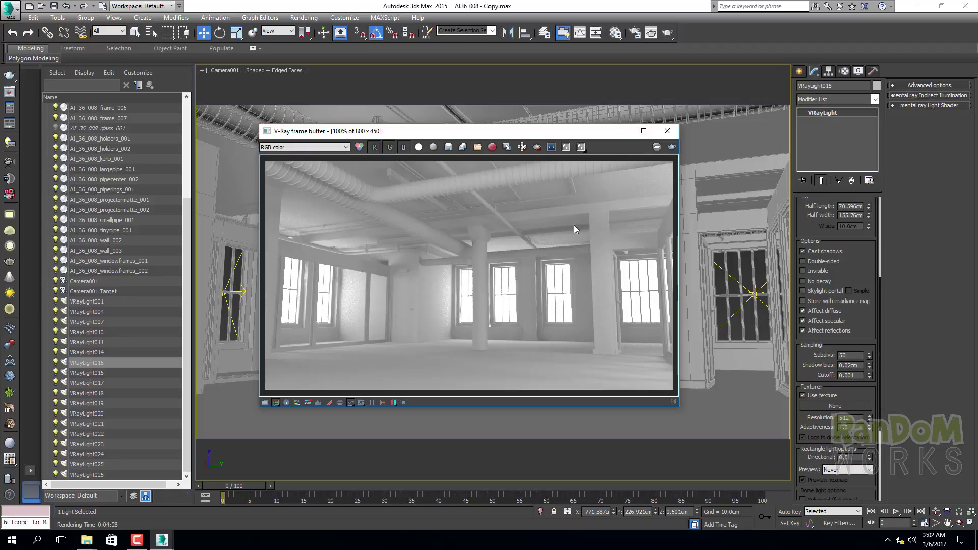
pyautogui.moveTo(536, 135); pyautogui.dragTo(527, 118)
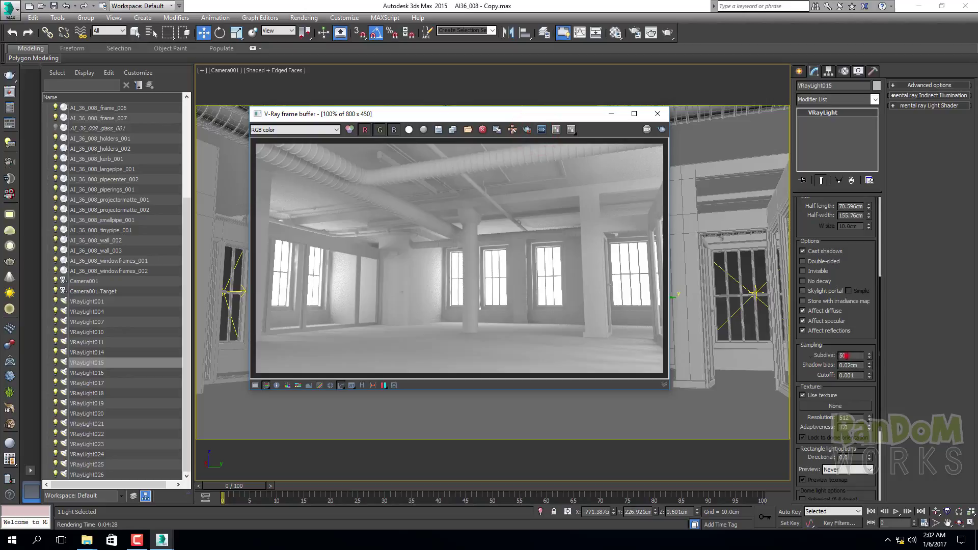
pyautogui.click(845, 356)
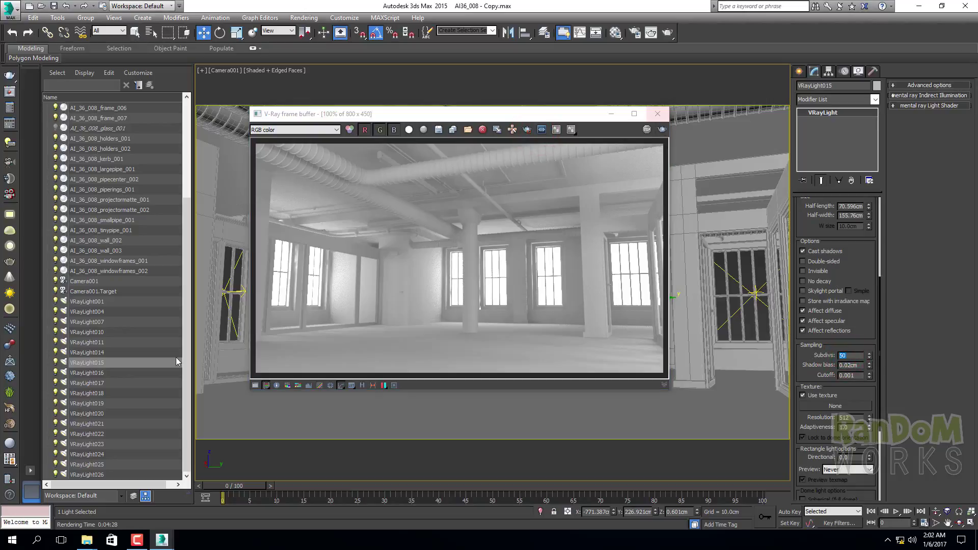
pyautogui.click(658, 113)
# Set the Global DMC noise threshold to 0.01 in the V-Ray render setup and close the setup
pyautogui.click(304, 17)
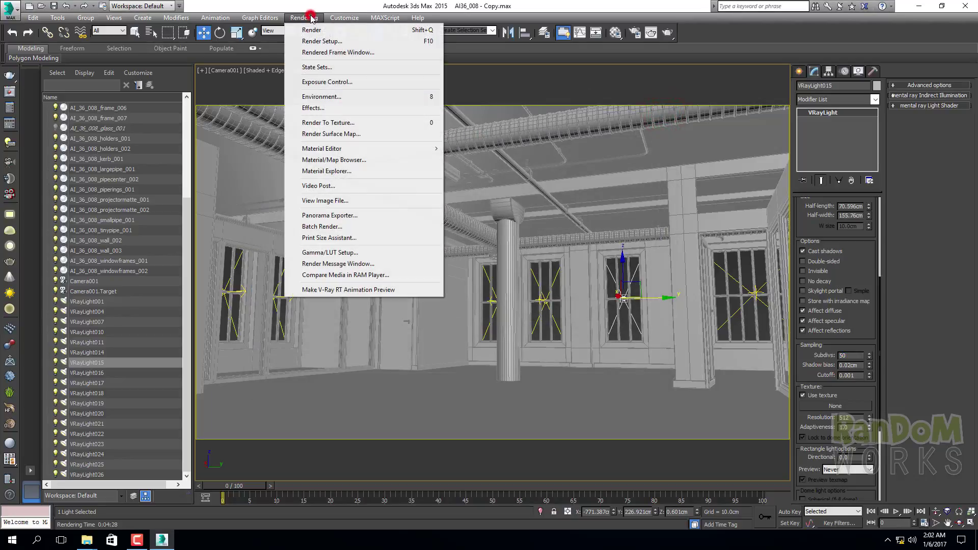
pyautogui.click(320, 43)
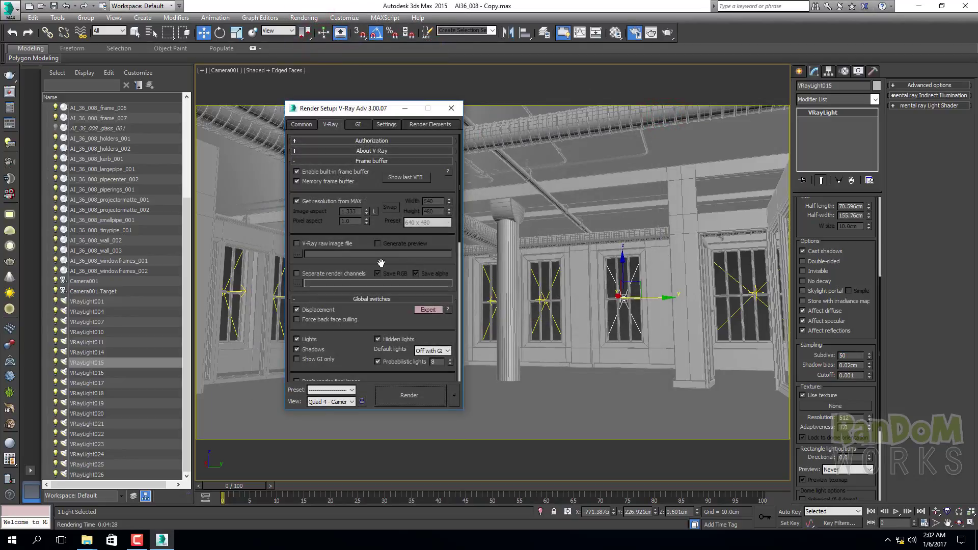
pyautogui.moveTo(350, 350); pyautogui.dragTo(390, 118)
pyautogui.moveTo(339, 335); pyautogui.dragTo(393, 125)
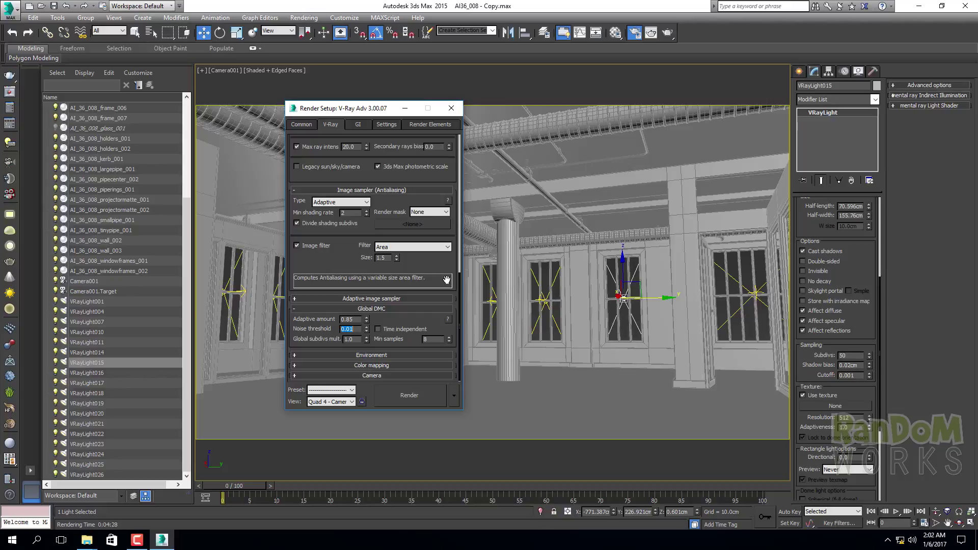
pyautogui.click(451, 109)
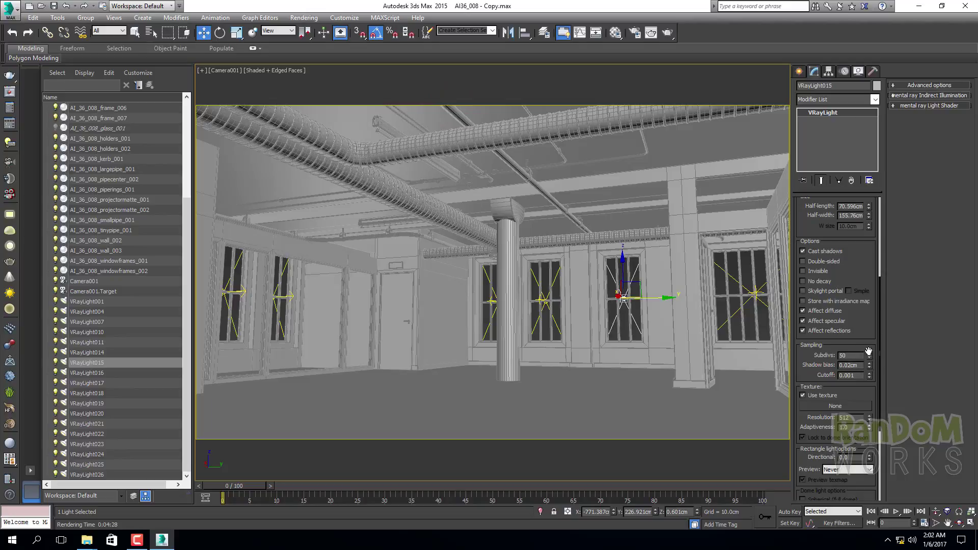
# Set the sampling subdivisions of the two window lights, VRayLight015 and VRayLight004, to 8
pyautogui.doubleClick(847, 355)
pyautogui.click(733, 277)
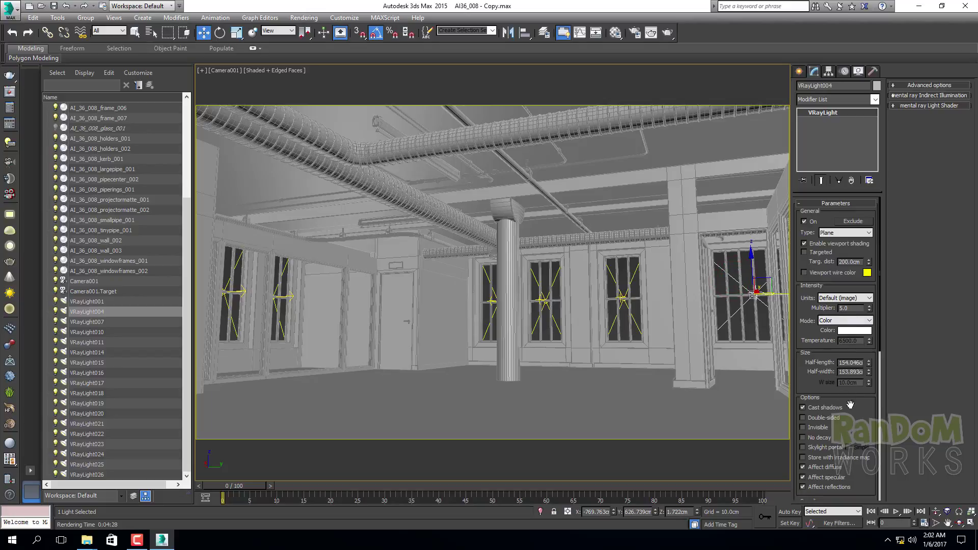
pyautogui.scroll(-5, 850, 405)
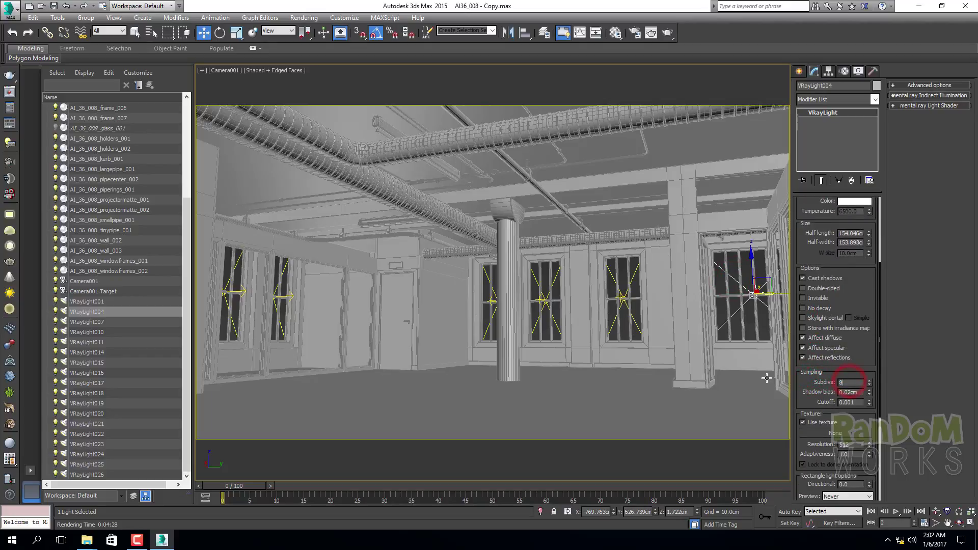
# Turn on the Invisible option for the window lights VRayLight015 and VRayLight004
pyautogui.click(624, 277)
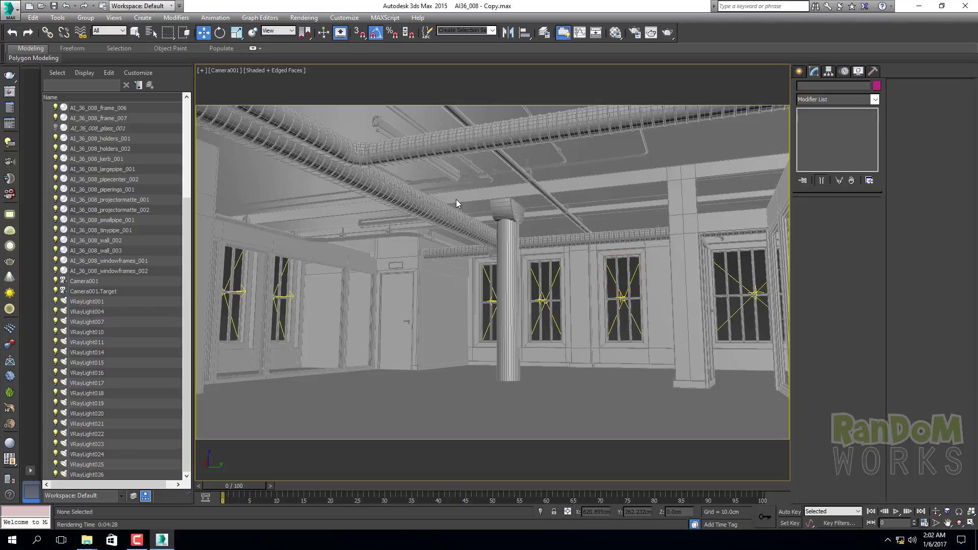
pyautogui.rightClick(503, 201)
pyautogui.click(526, 211)
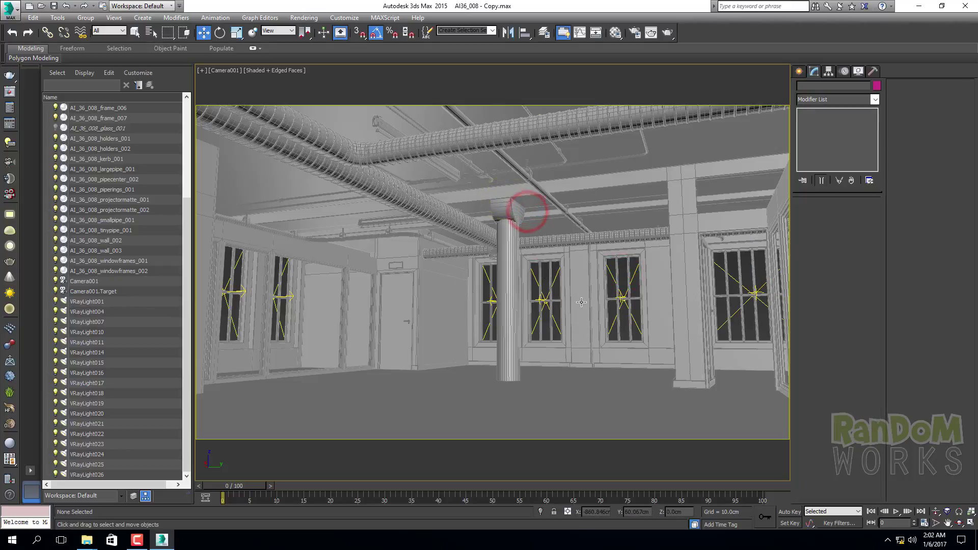
pyautogui.click(612, 276)
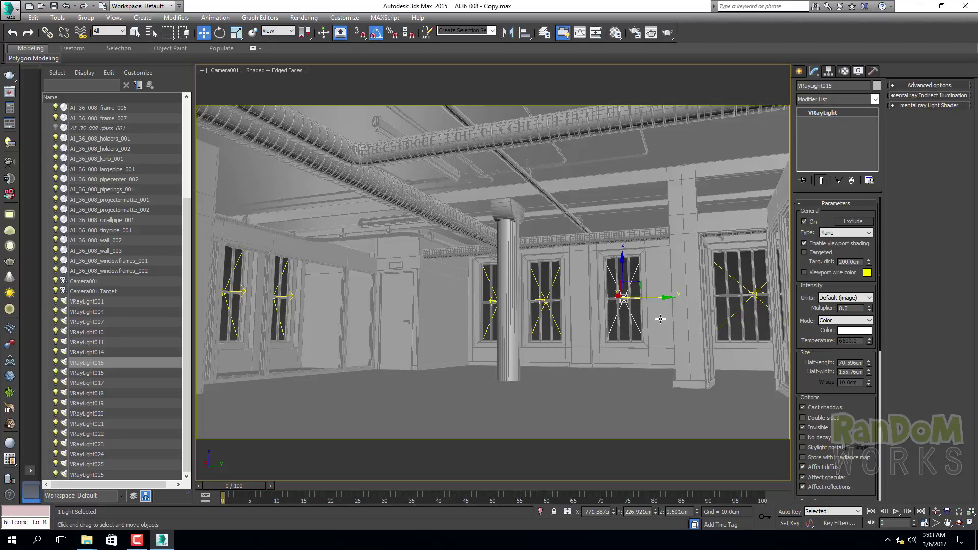
pyautogui.click(733, 277)
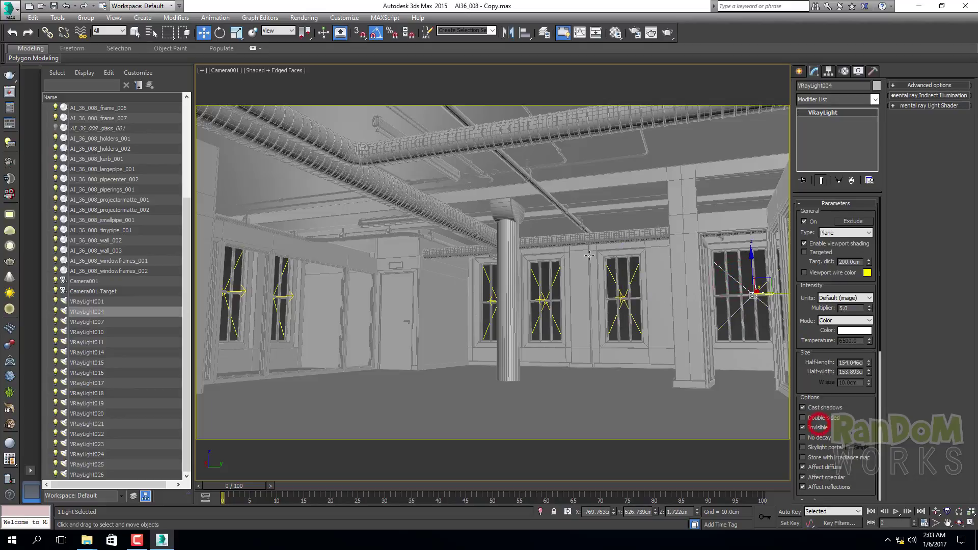
# Save the scene and run a short test render of the camera view with the invisible window lights
pyautogui.hotkey('ctrl', 's')
pyautogui.hotkey('shift', 'q')
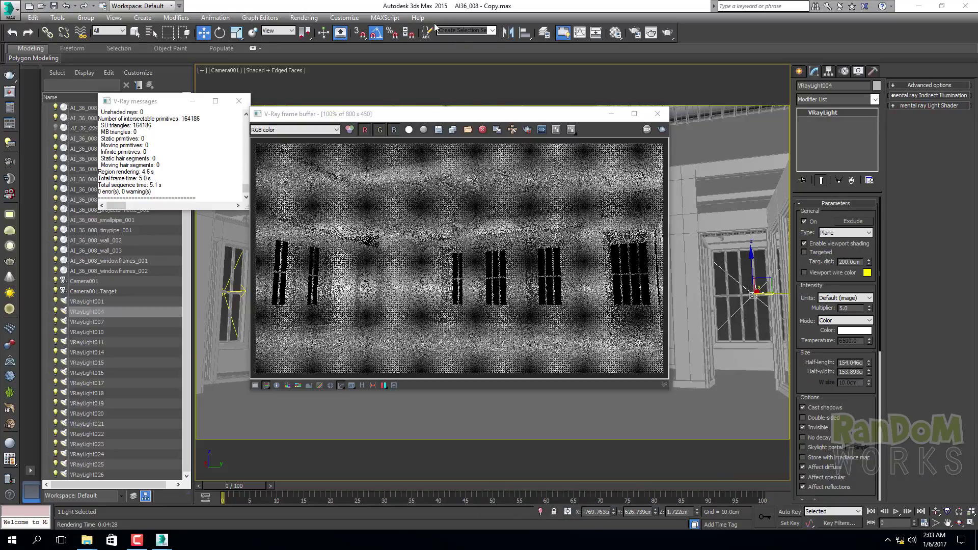
pyautogui.click(481, 117)
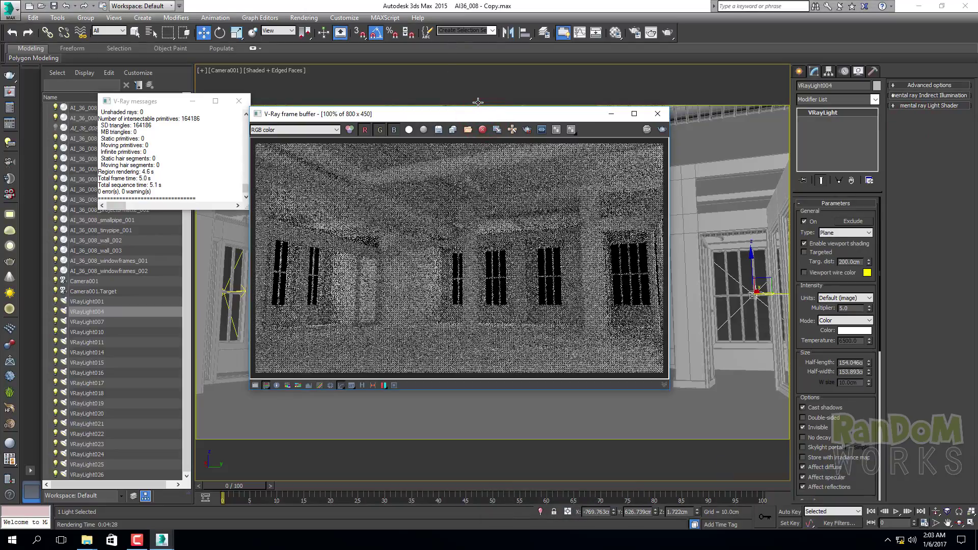
pyautogui.rightClick(712, 130)
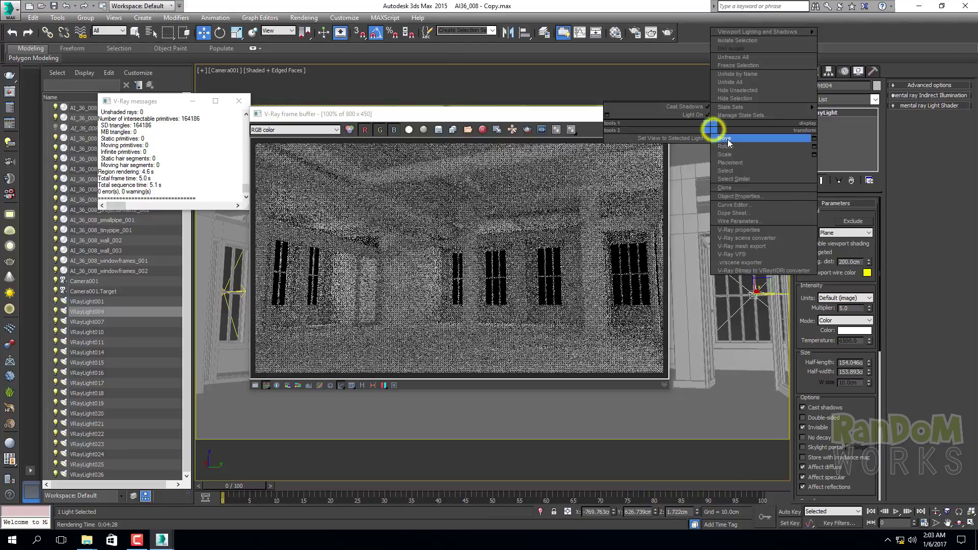
pyautogui.click(727, 139)
# Set the environment background color to a medium blue in Environment and Effects
pyautogui.press('8')
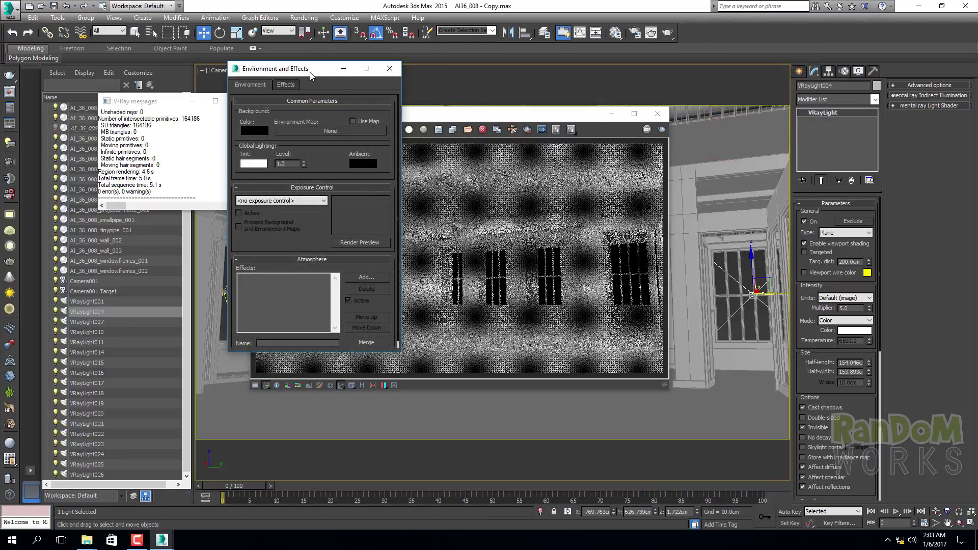
pyautogui.moveTo(308, 71); pyautogui.dragTo(257, 93)
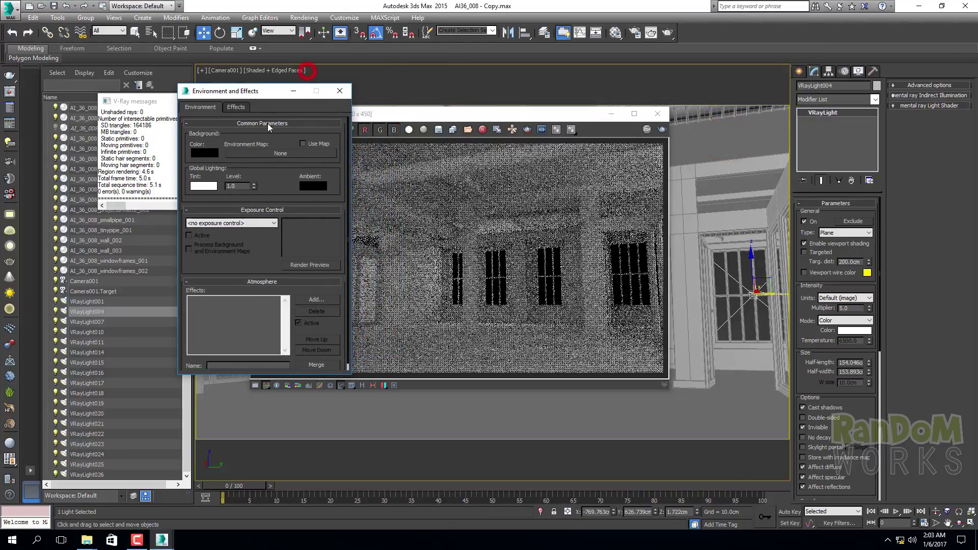
pyautogui.click(212, 153)
pyautogui.moveTo(258, 89); pyautogui.dragTo(255, 88)
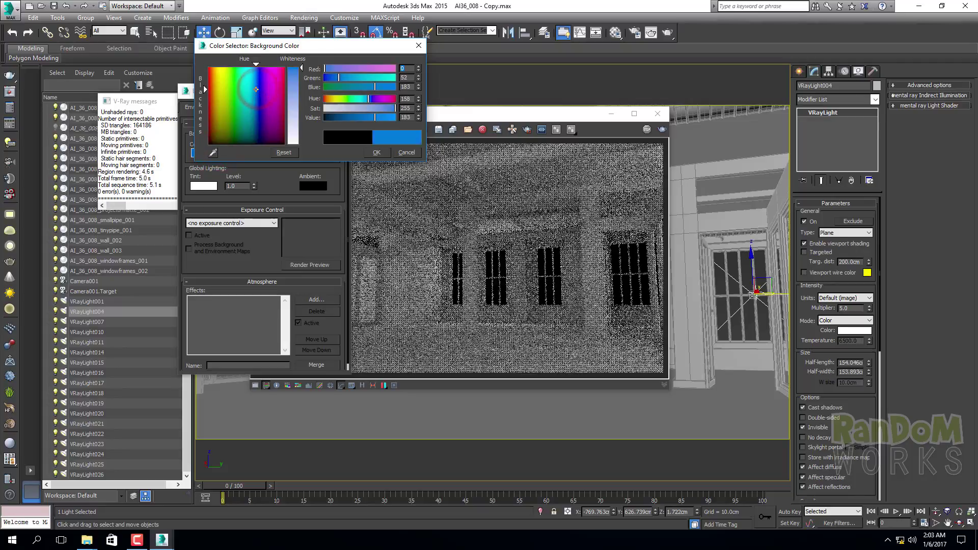
pyautogui.click(379, 150)
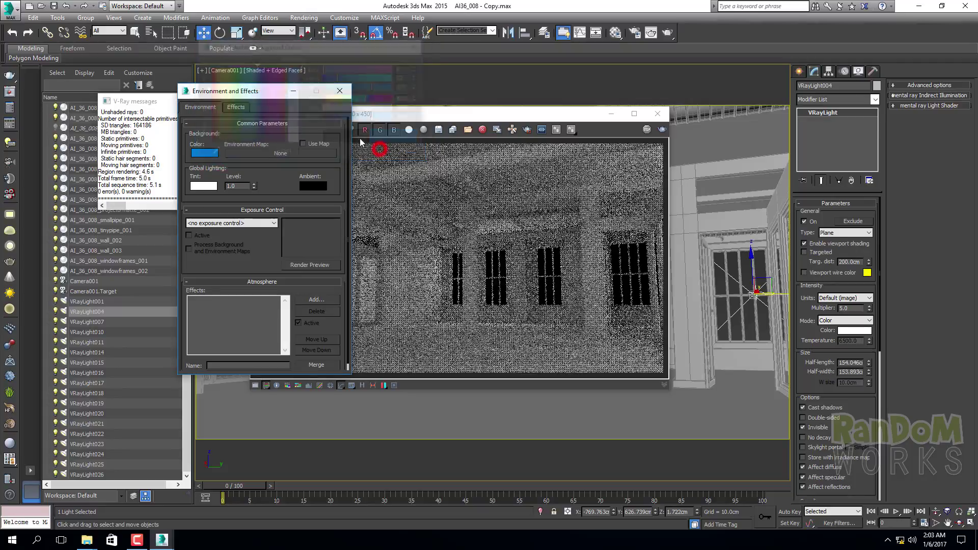
# Test render the camera view to check the window openings, cancel during the light cache pass and close the frame buffer
pyautogui.click(662, 129)
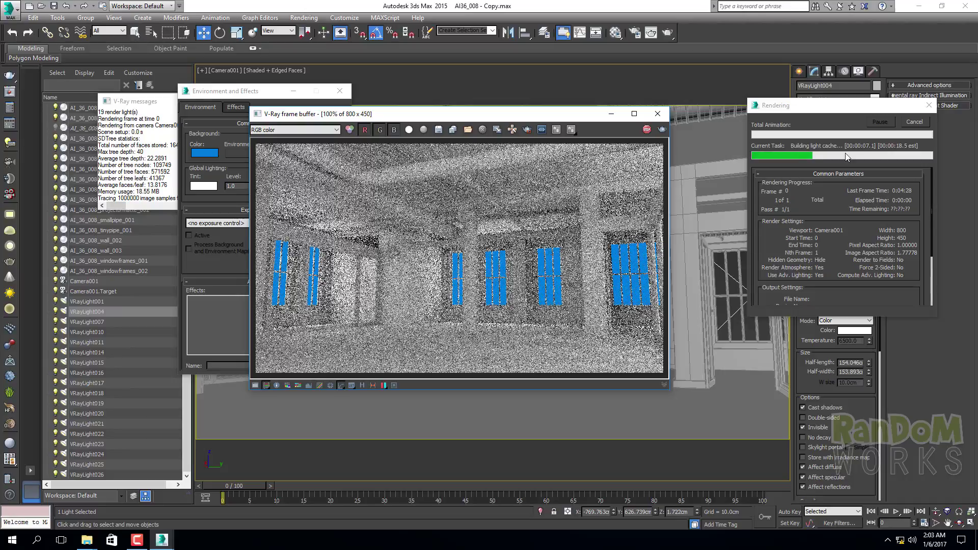
pyautogui.click(915, 122)
pyautogui.click(658, 113)
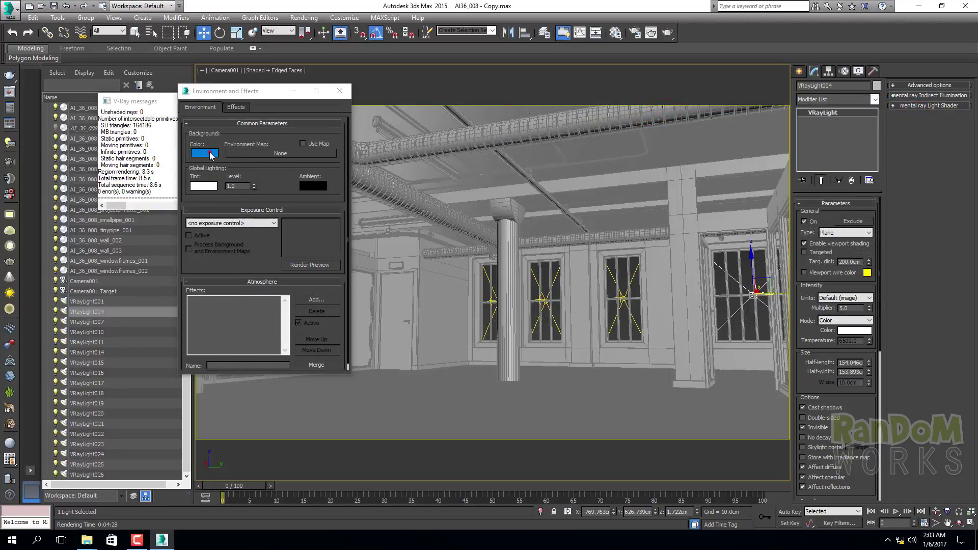
# Return the environment background color to pure black and close the environment settings and V-Ray messages
pyautogui.click(210, 153)
pyautogui.click(295, 114)
pyautogui.click(237, 134)
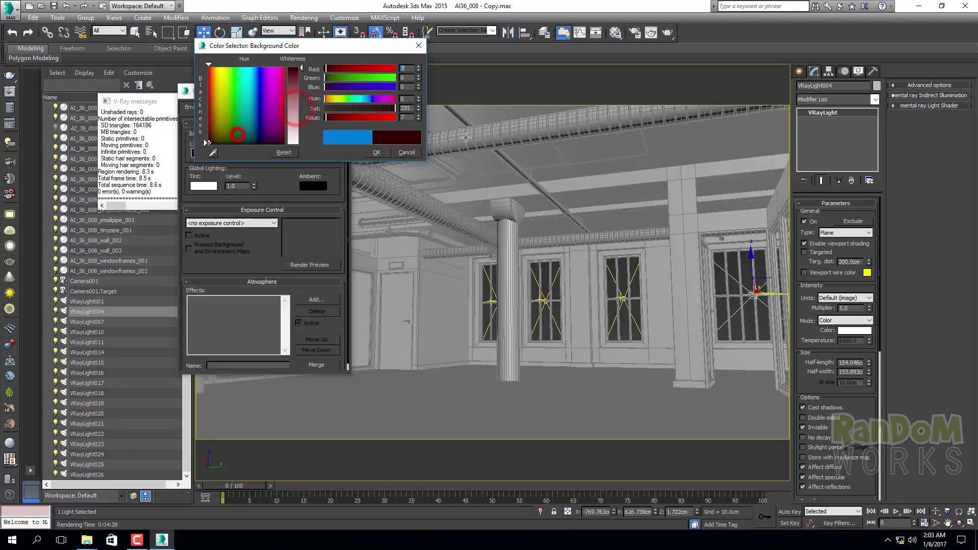
pyautogui.click(377, 152)
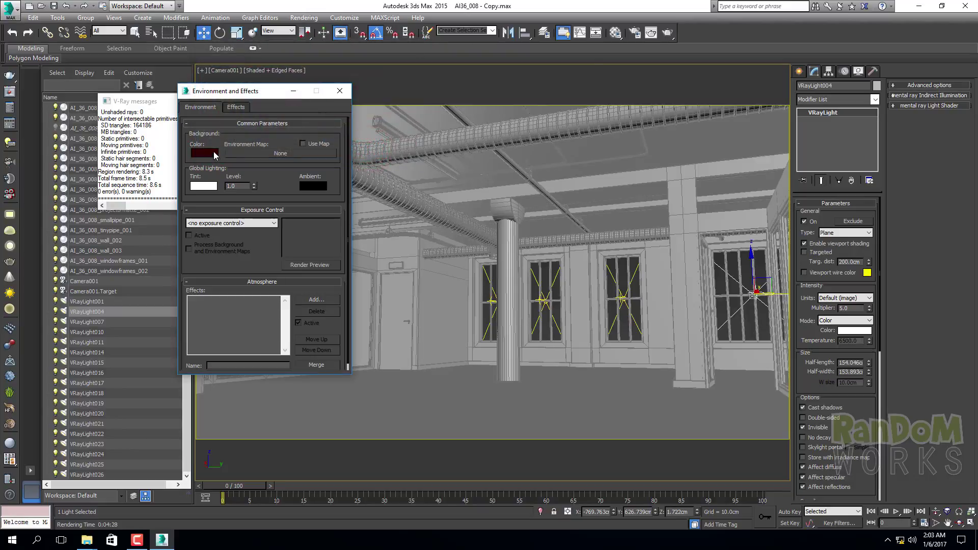
pyautogui.click(210, 153)
pyautogui.click(210, 143)
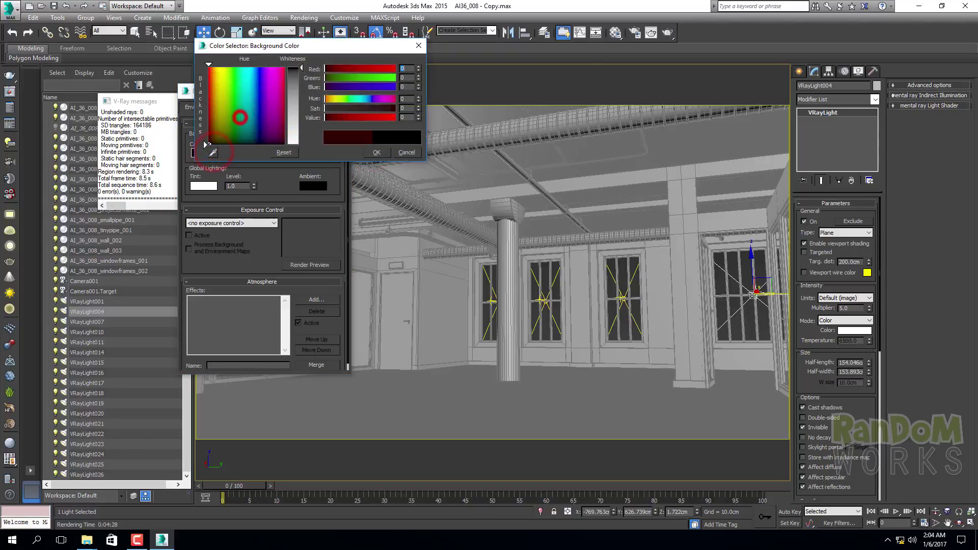
pyautogui.click(375, 152)
pyautogui.click(341, 89)
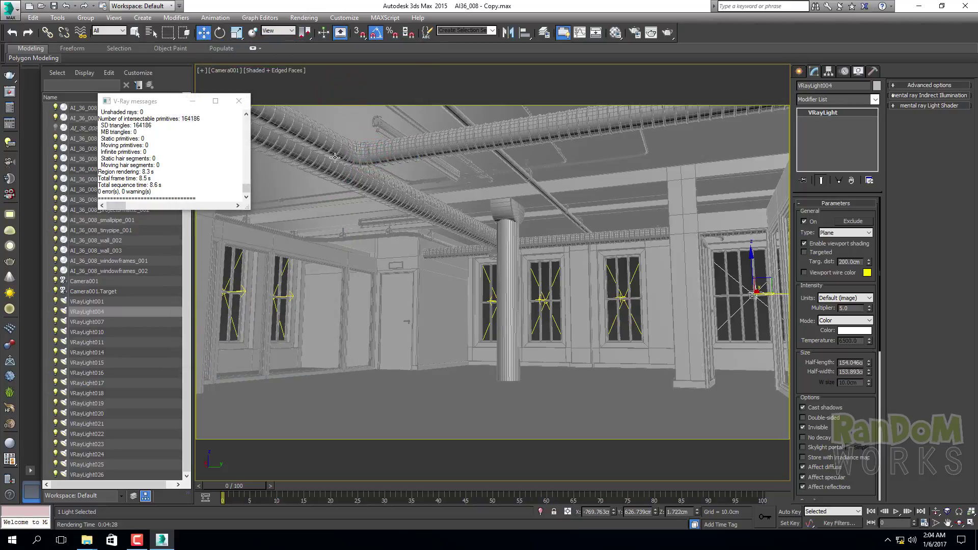
pyautogui.click(239, 101)
# Open the GI settings in the V-Ray render setup and expand the Global illumination options beyond Basic mode
pyautogui.rightClick(538, 189)
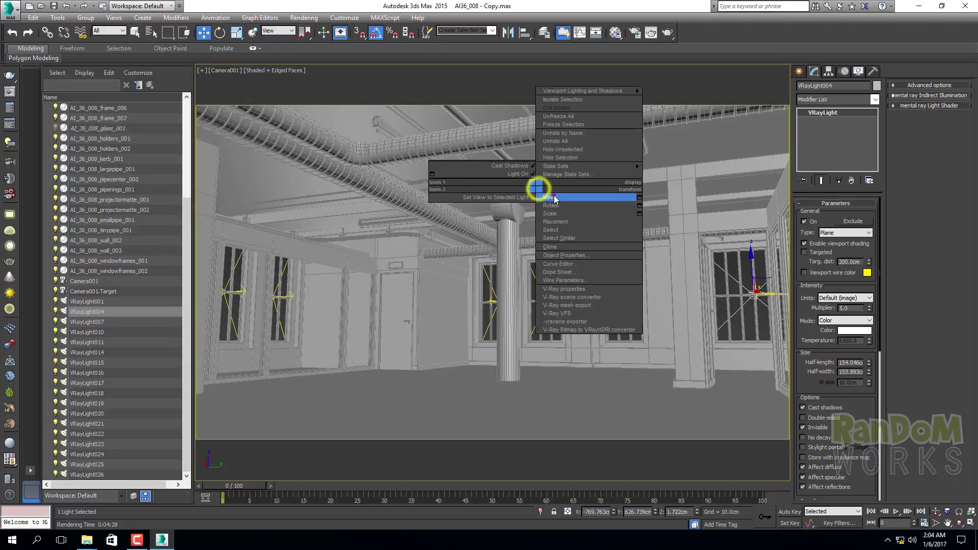
pyautogui.click(555, 199)
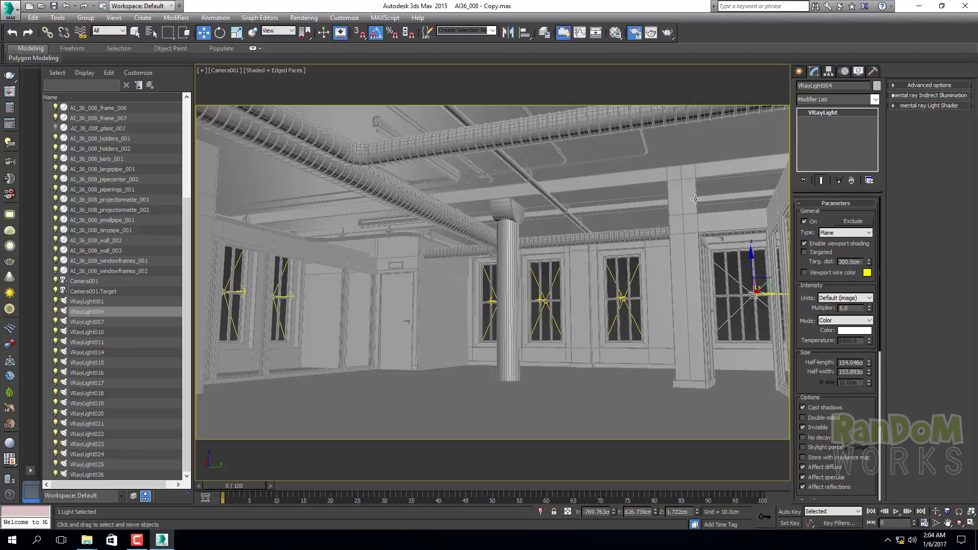
pyautogui.press('F10')
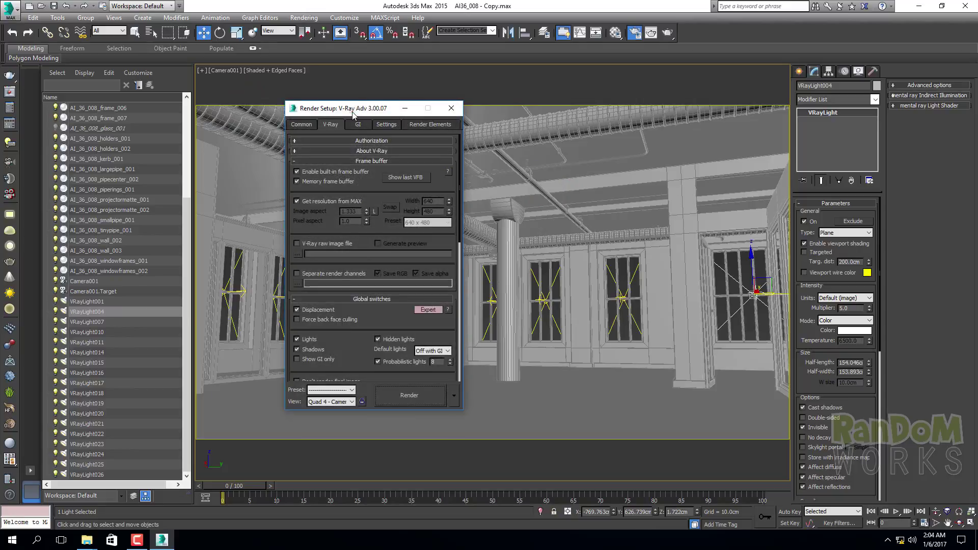
pyautogui.moveTo(353, 113); pyautogui.dragTo(410, 90)
pyautogui.click(416, 101)
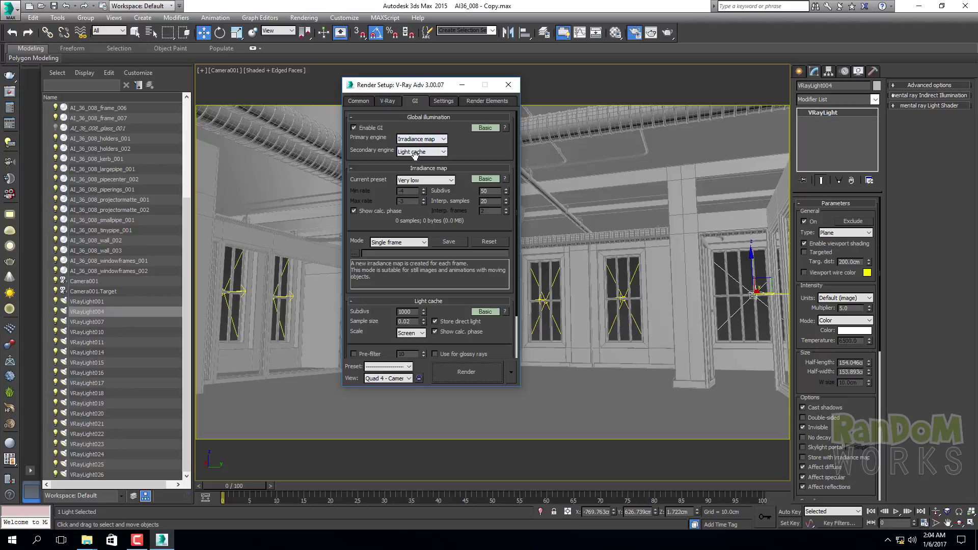
pyautogui.moveTo(367, 150); pyautogui.dragTo(369, 164)
pyautogui.click(486, 128)
pyautogui.moveTo(367, 209); pyautogui.dragTo(389, 156)
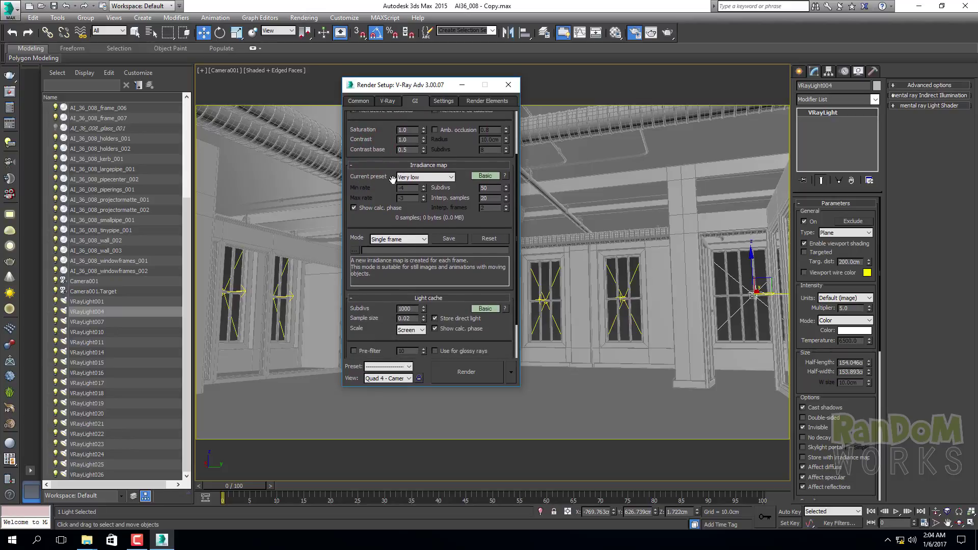
# Switch the irradiance map preset to High and back to Very low
pyautogui.click(445, 177)
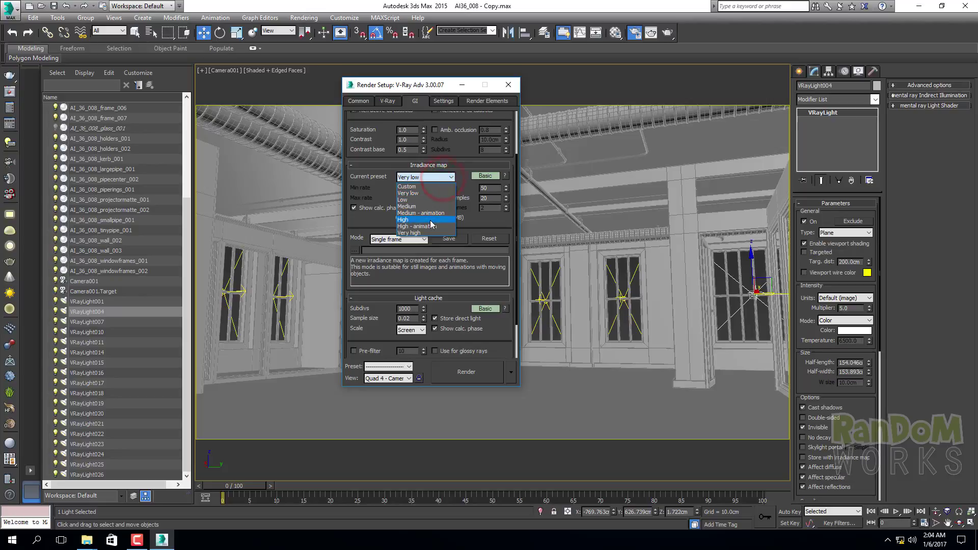
pyautogui.click(429, 220)
pyautogui.moveTo(373, 193)
pyautogui.mouseDown()
pyautogui.moveTo(376, 170)
pyautogui.moveTo(379, 179)
pyautogui.mouseUp()
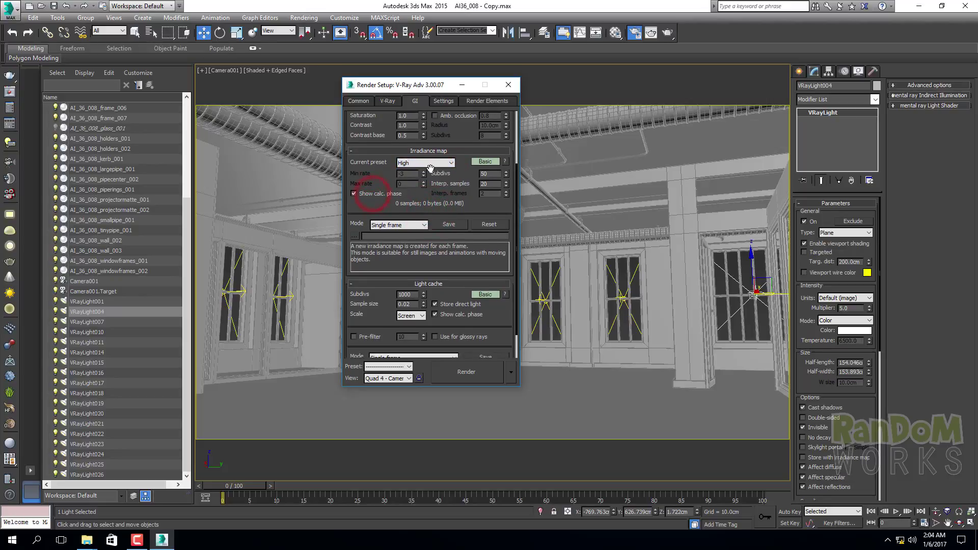
pyautogui.click(429, 164)
pyautogui.scroll(2, 431, 176)
pyautogui.click(431, 173)
# Render the camera view with the Very low irradiance map preset and enlarge the frame buffer window
pyautogui.click(10, 92)
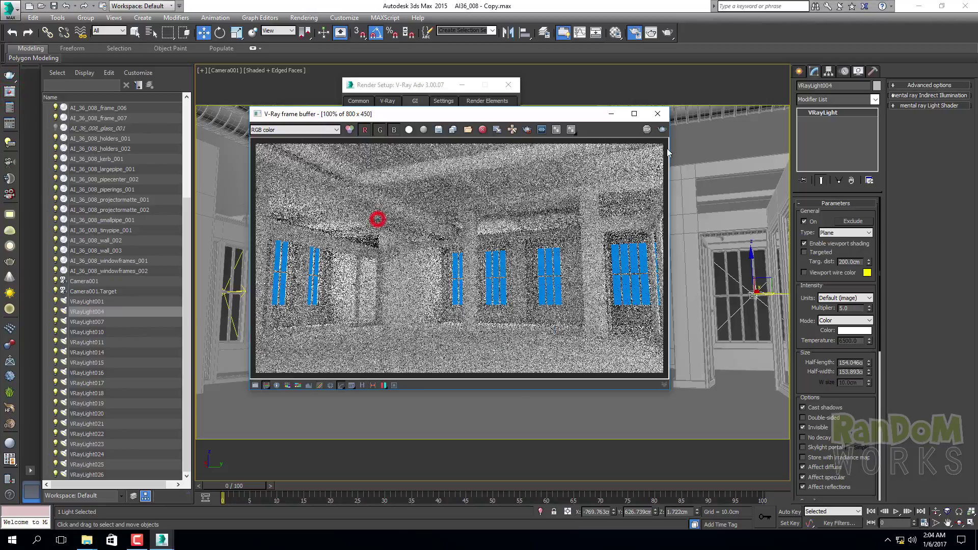
pyautogui.click(664, 118)
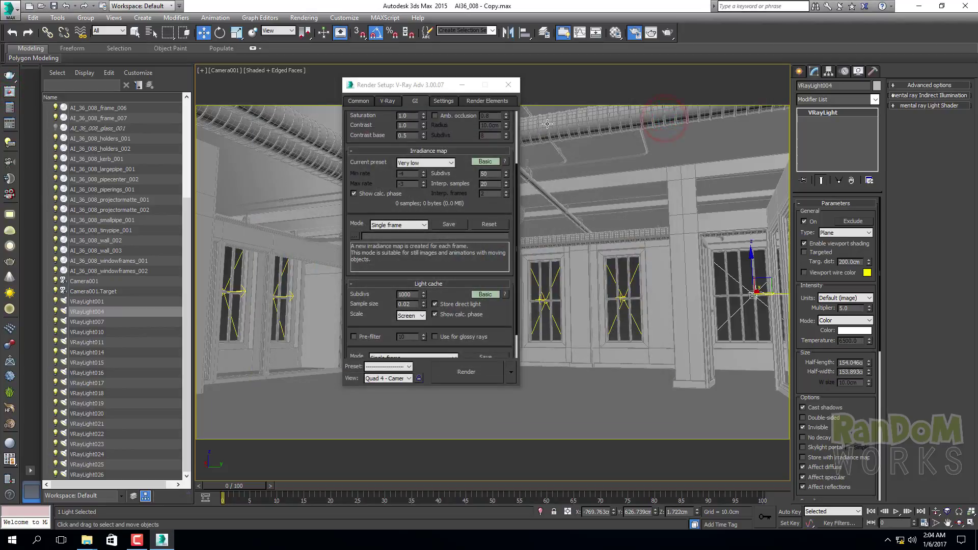
pyautogui.click(481, 377)
pyautogui.moveTo(550, 117); pyautogui.dragTo(401, 75)
pyautogui.moveTo(518, 346); pyautogui.dragTo(610, 408)
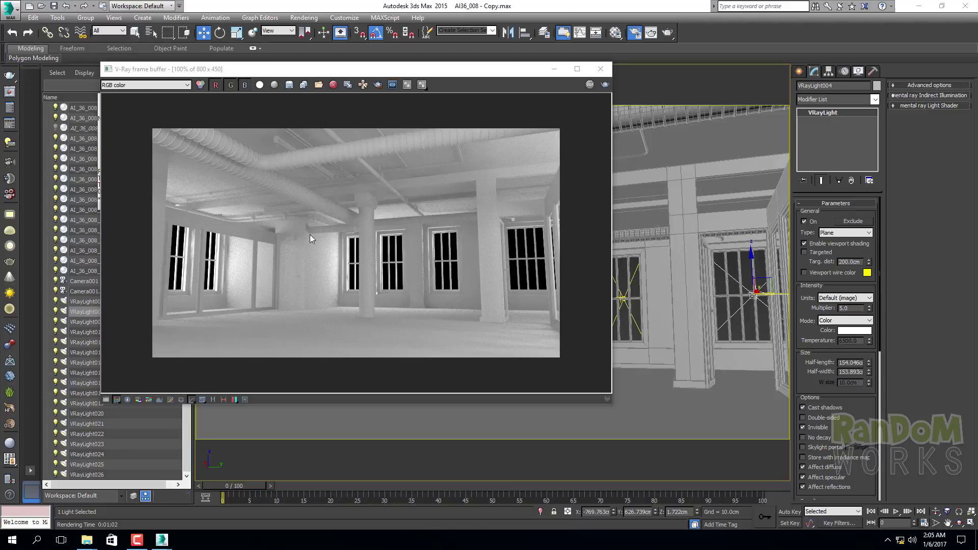
# Examine the finished render up close at 200% and 400% for noise on the walls, glass panels and ceiling
pyautogui.click(284, 249)
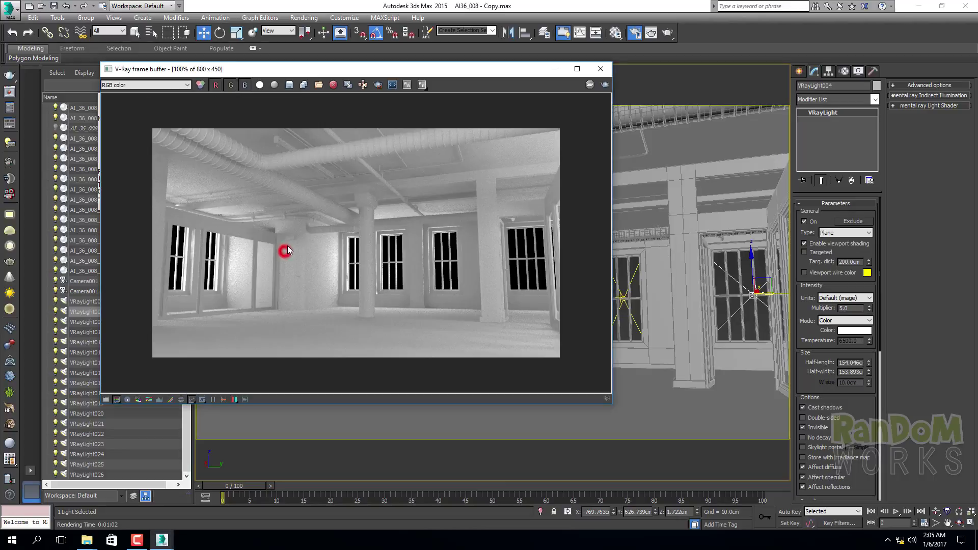
pyautogui.scroll(1, 249, 163)
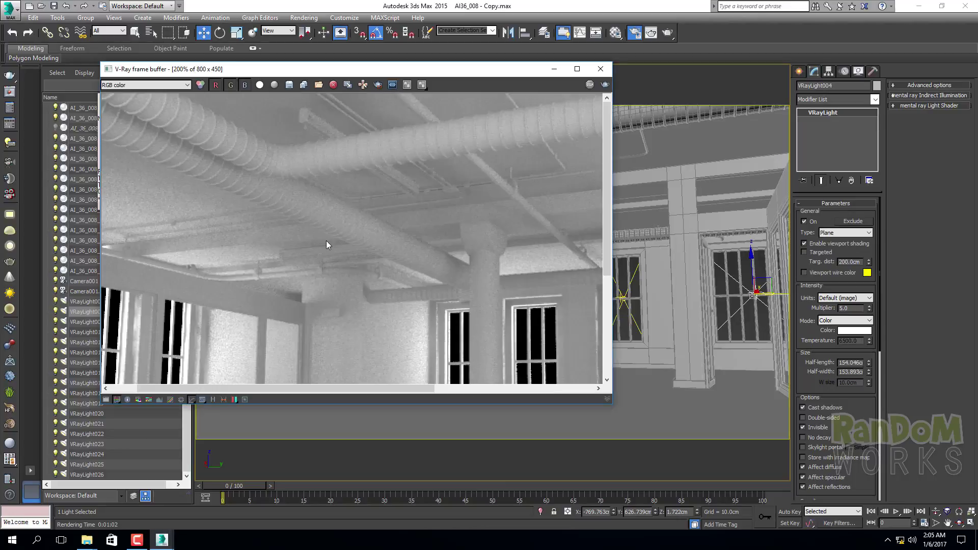
pyautogui.moveTo(610, 193); pyautogui.dragTo(610, 262)
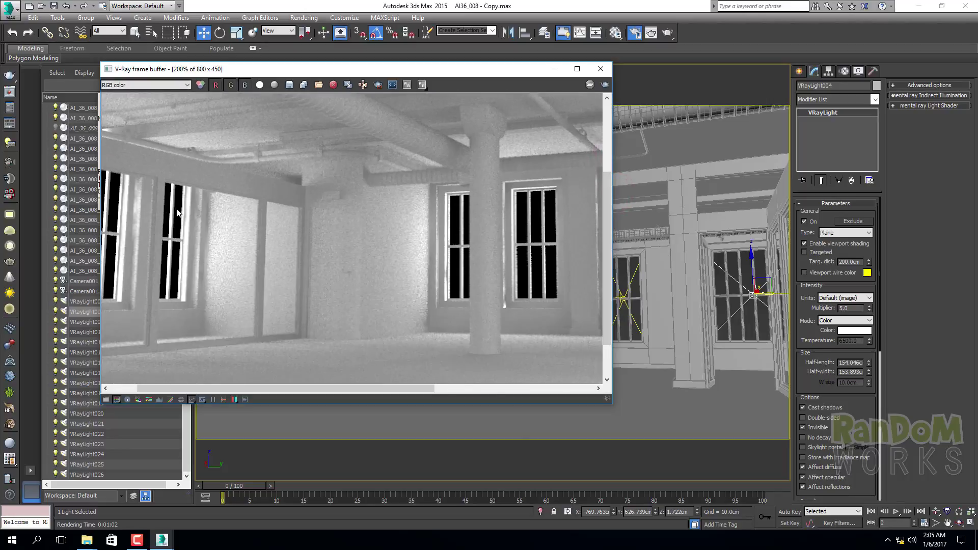
pyautogui.scroll(1, 172, 205)
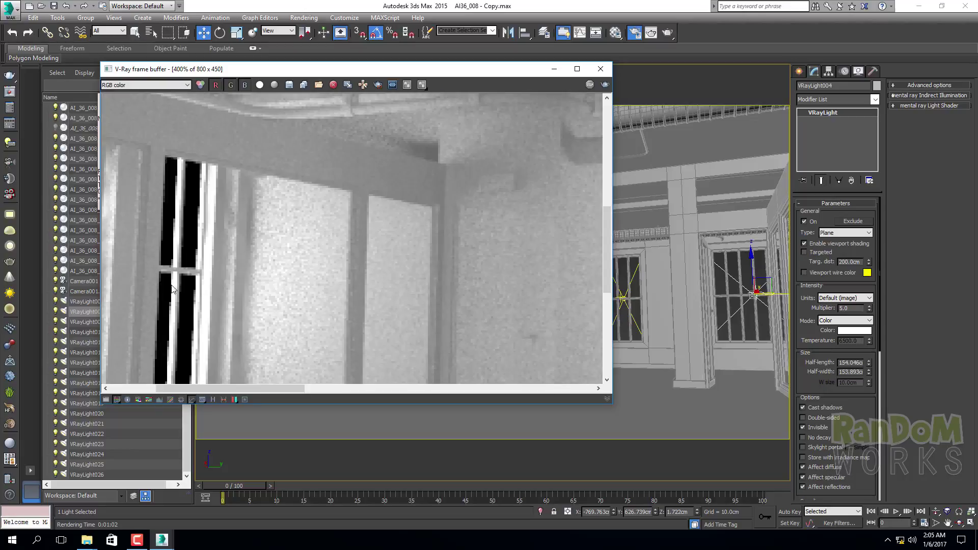
pyautogui.scroll(-1, 182, 228)
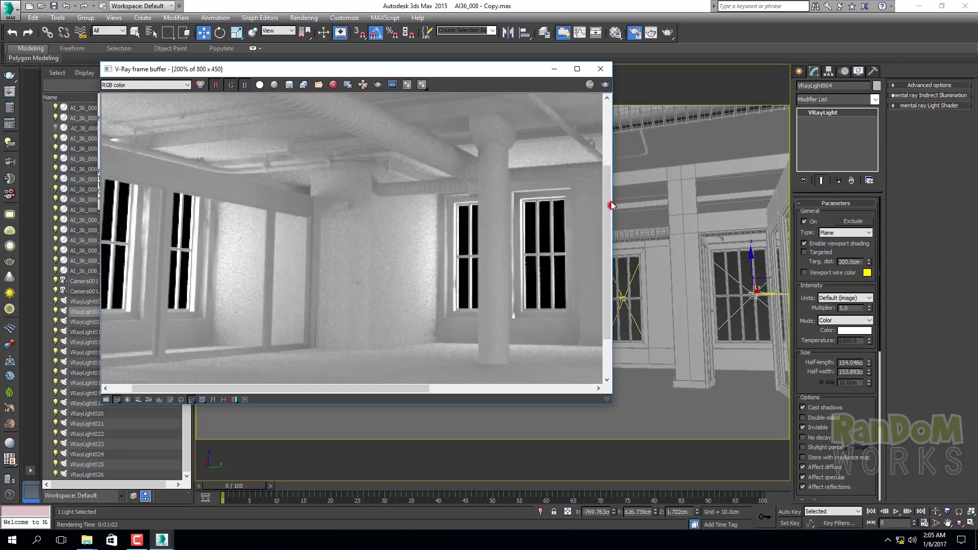
pyautogui.moveTo(612, 205); pyautogui.dragTo(607, 154)
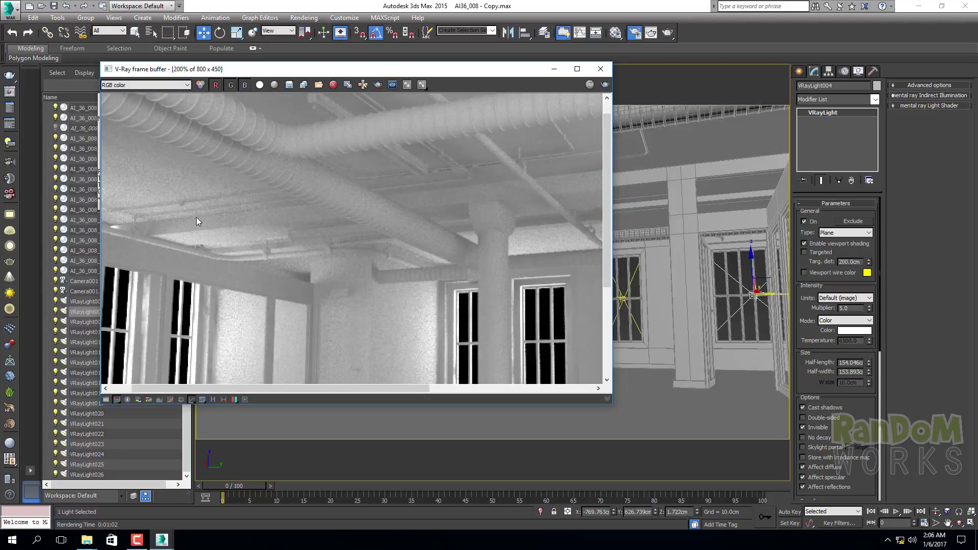
# Inspect the Very low render at 400% around the shadow edge between the window frame and the first glass panel
pyautogui.scroll(-4, 230, 335)
pyautogui.scroll(7, 231, 335)
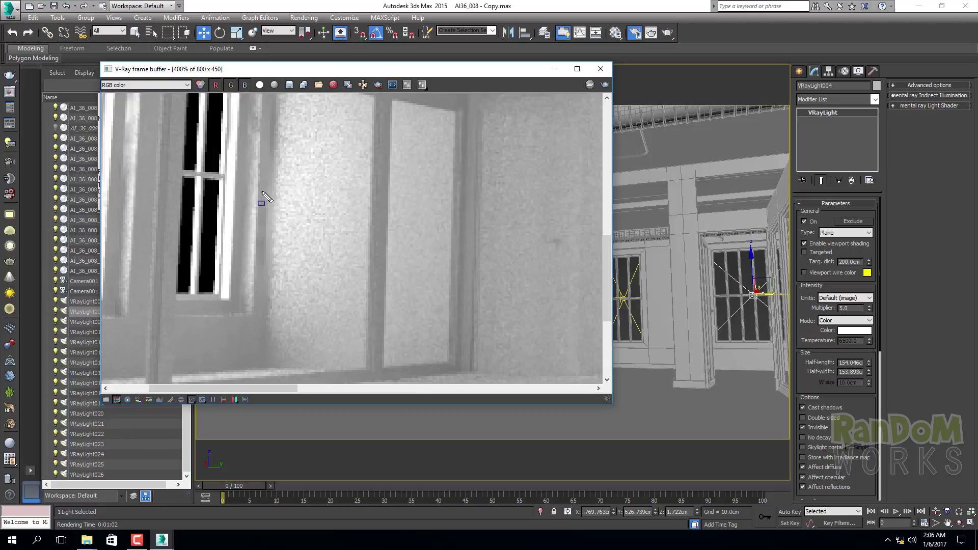
pyautogui.moveTo(245, 189)
pyautogui.mouseDown()
pyautogui.moveTo(268, 216)
pyautogui.moveTo(304, 319)
pyautogui.mouseUp()
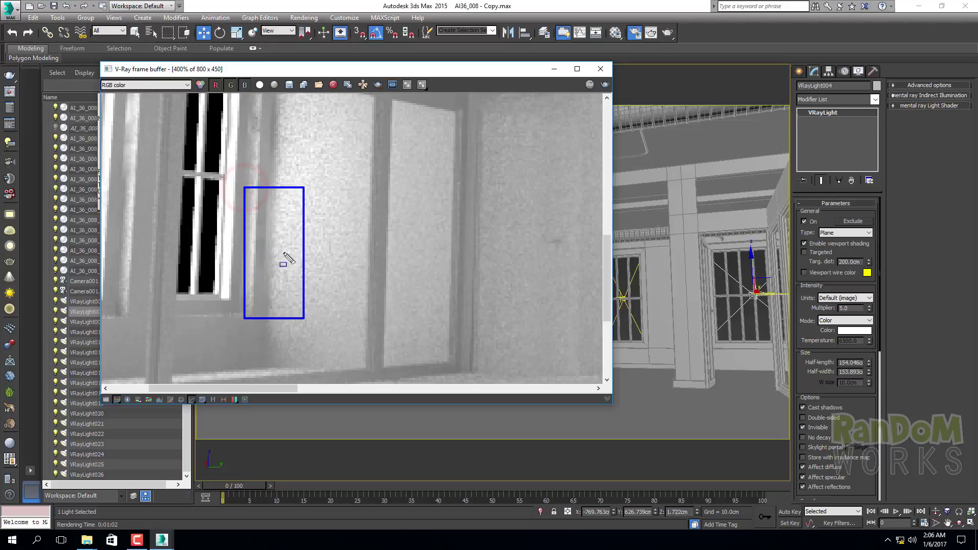
pyautogui.moveTo(264, 204); pyautogui.dragTo(273, 263)
pyautogui.press('Escape')
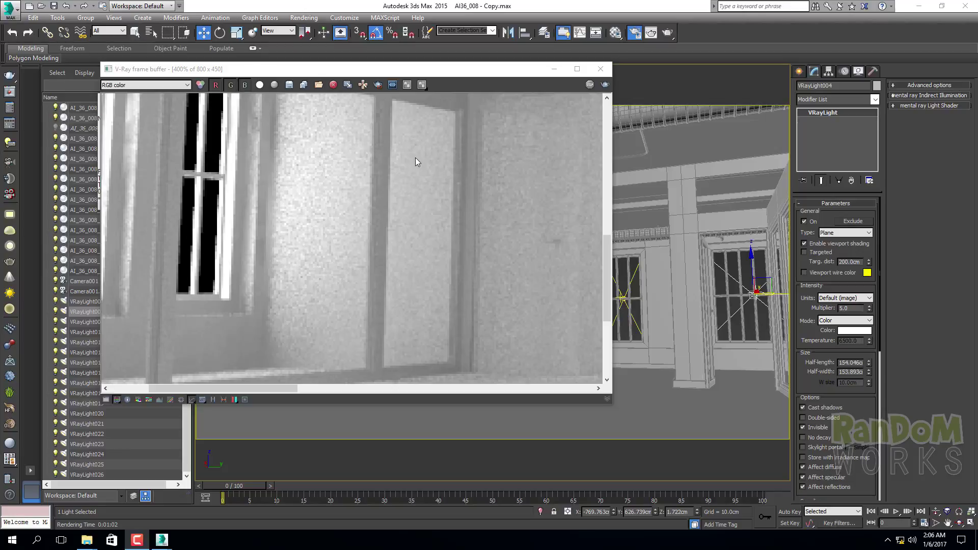
pyautogui.rightClick(658, 181)
pyautogui.click(658, 181)
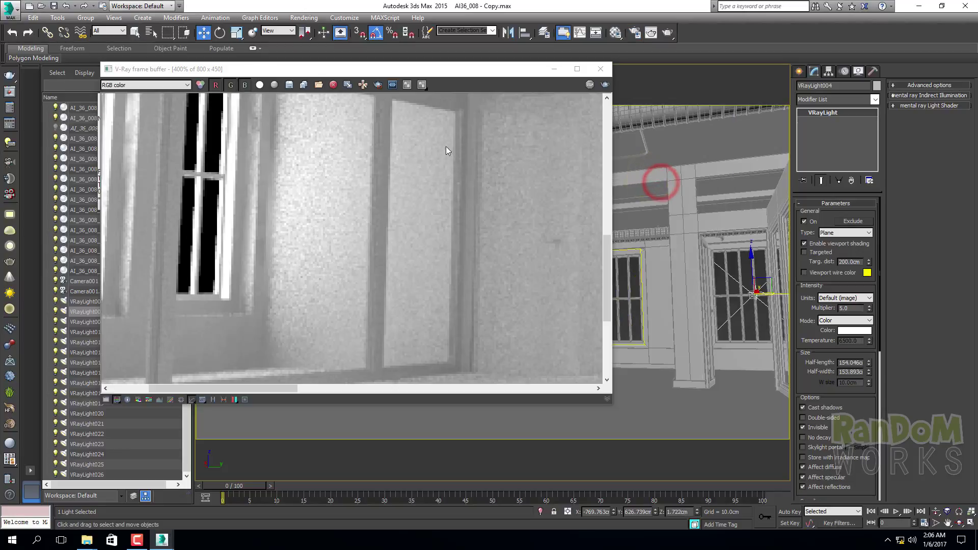
# Duplicate the current render to a separate frame buffer copy and minimize that copy for comparison
pyautogui.moveTo(391, 74); pyautogui.dragTo(358, 74)
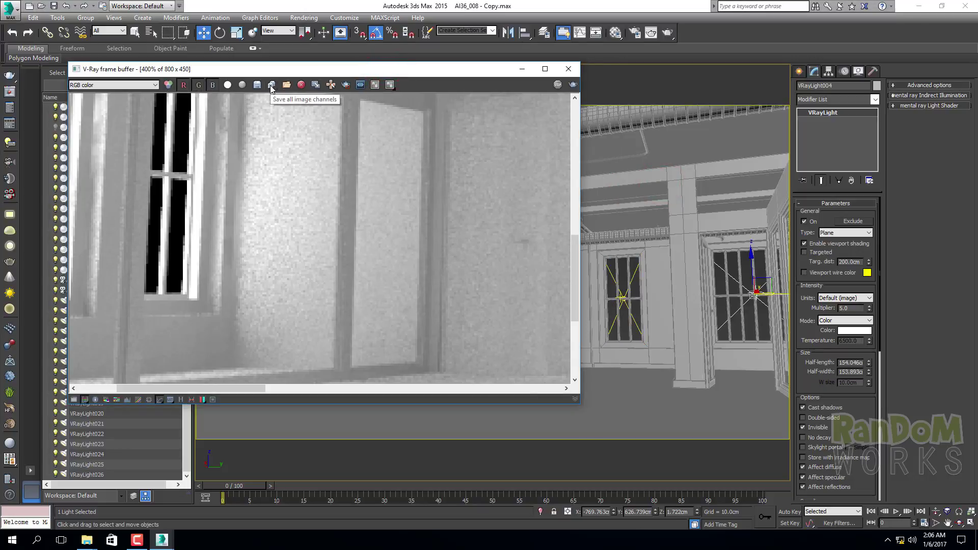
pyautogui.click(316, 84)
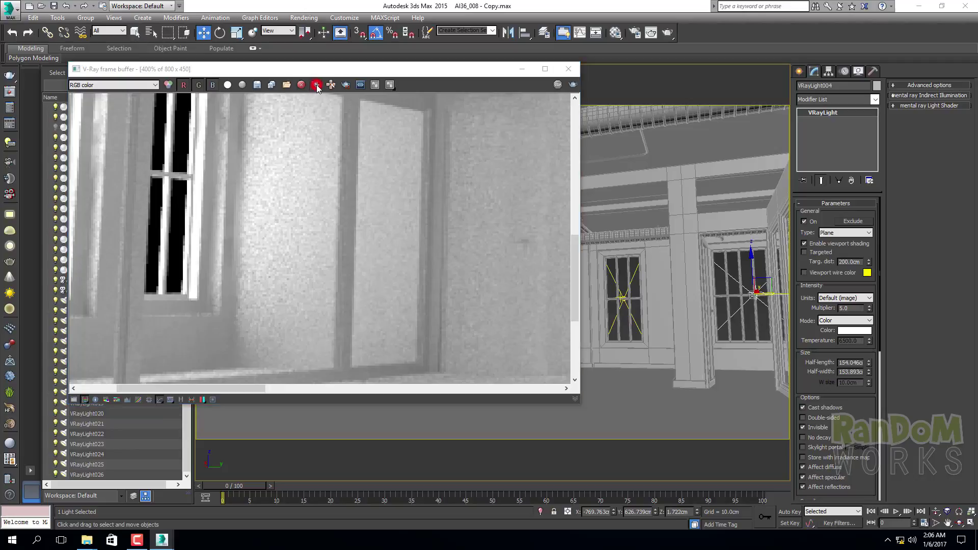
pyautogui.click(641, 155)
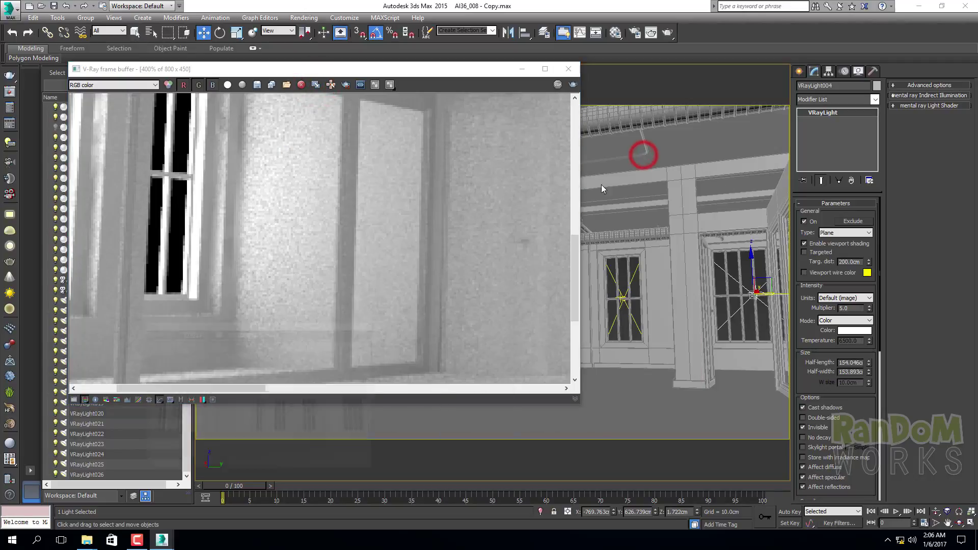
pyautogui.rightClick(643, 133)
pyautogui.click(649, 138)
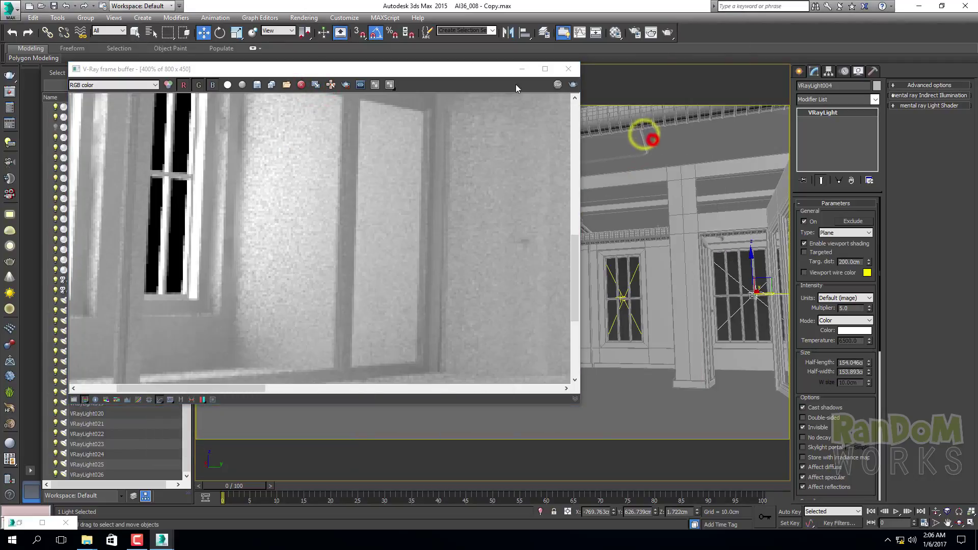
# Open the render setup beside the frame buffer and set the irradiance map preset to High
pyautogui.click(304, 18)
pyautogui.click(316, 41)
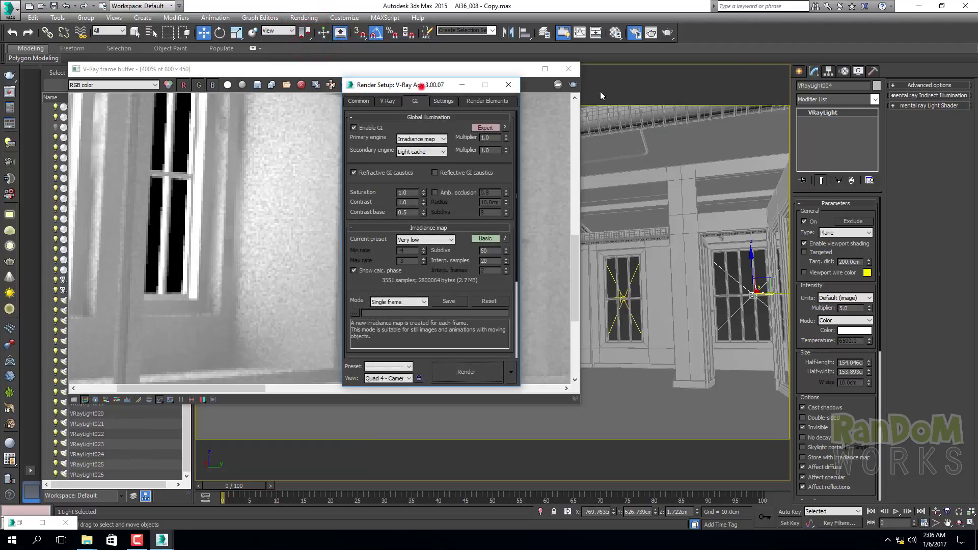
pyautogui.moveTo(421, 87); pyautogui.dragTo(666, 83)
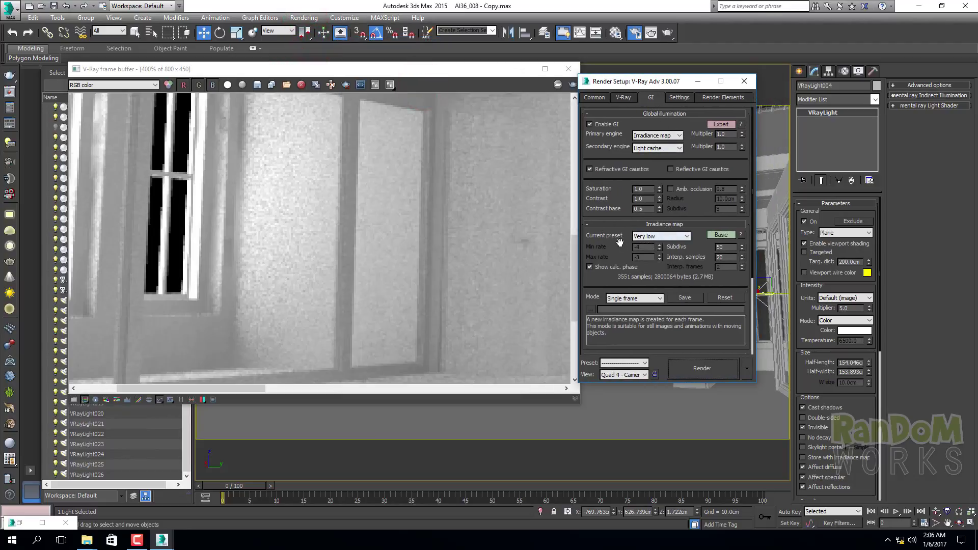
pyautogui.moveTo(620, 241); pyautogui.dragTo(560, 219)
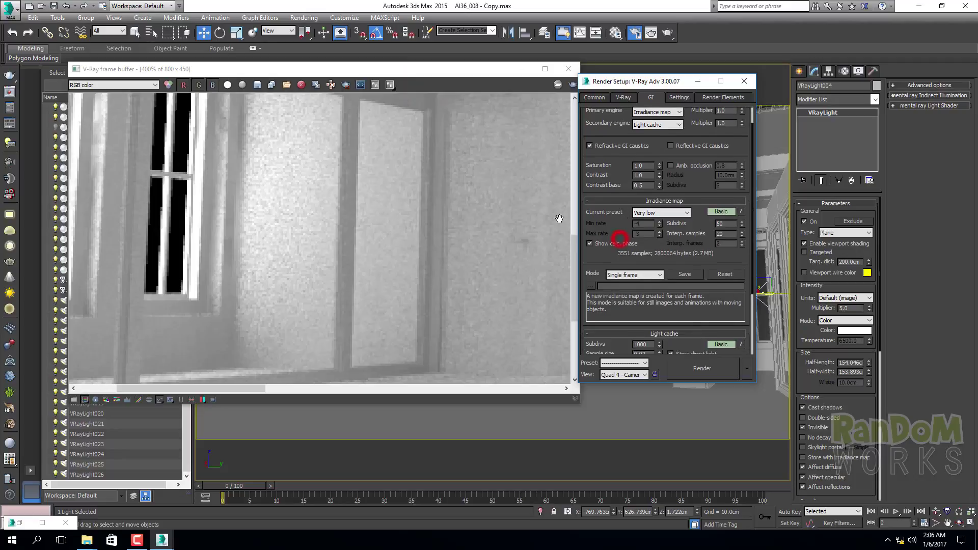
pyautogui.click(673, 216)
pyautogui.click(660, 257)
pyautogui.moveTo(615, 223); pyautogui.dragTo(615, 232)
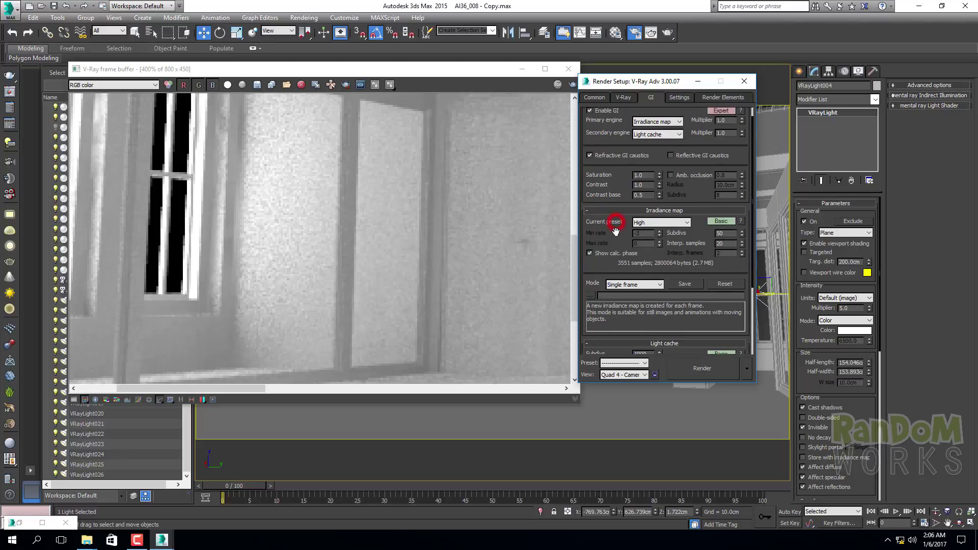
# Expand the irradiance map options to Expert mode and render the camera view with the High preset
pyautogui.click(720, 221)
pyautogui.moveTo(654, 279); pyautogui.dragTo(674, 237)
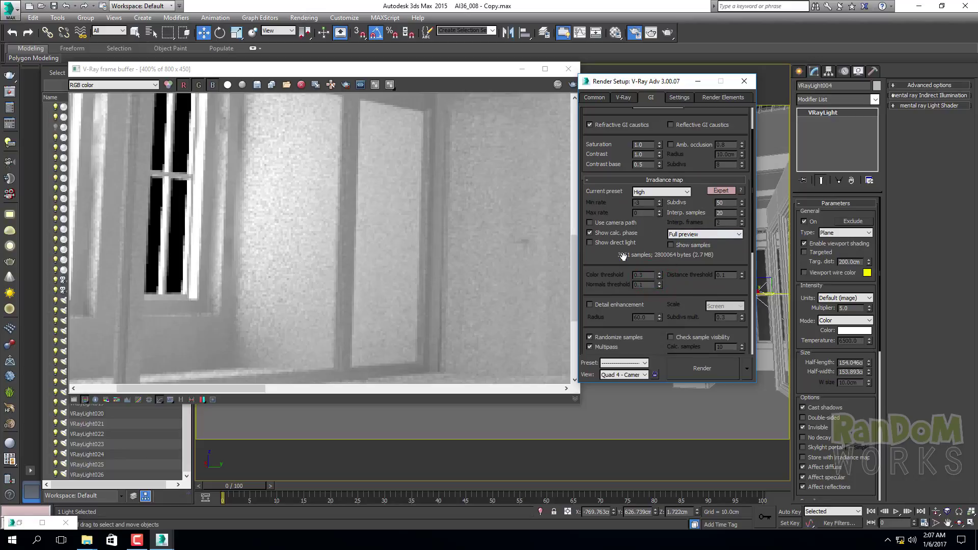
pyautogui.moveTo(653, 239); pyautogui.dragTo(659, 134)
pyautogui.moveTo(624, 265); pyautogui.dragTo(647, 311)
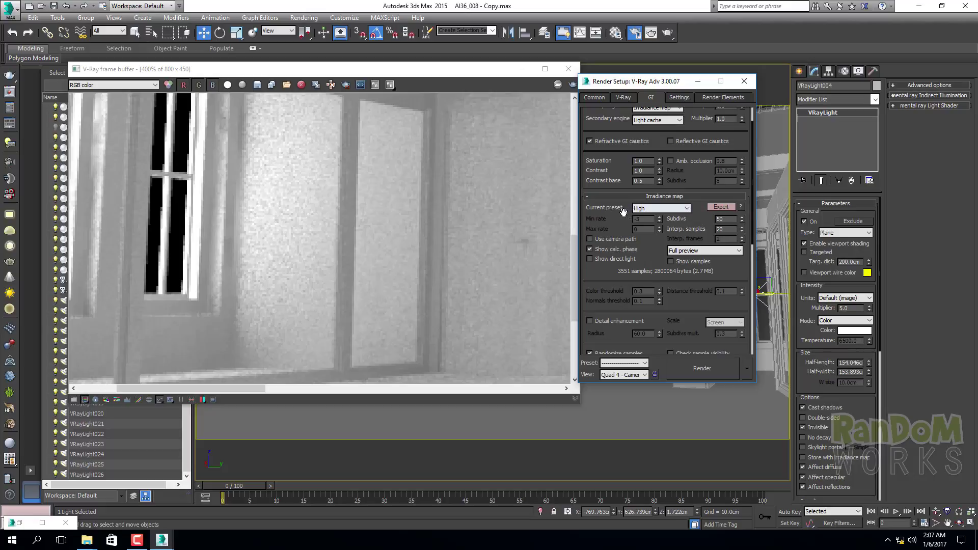
pyautogui.moveTo(622, 211); pyautogui.dragTo(621, 152)
pyautogui.click(708, 369)
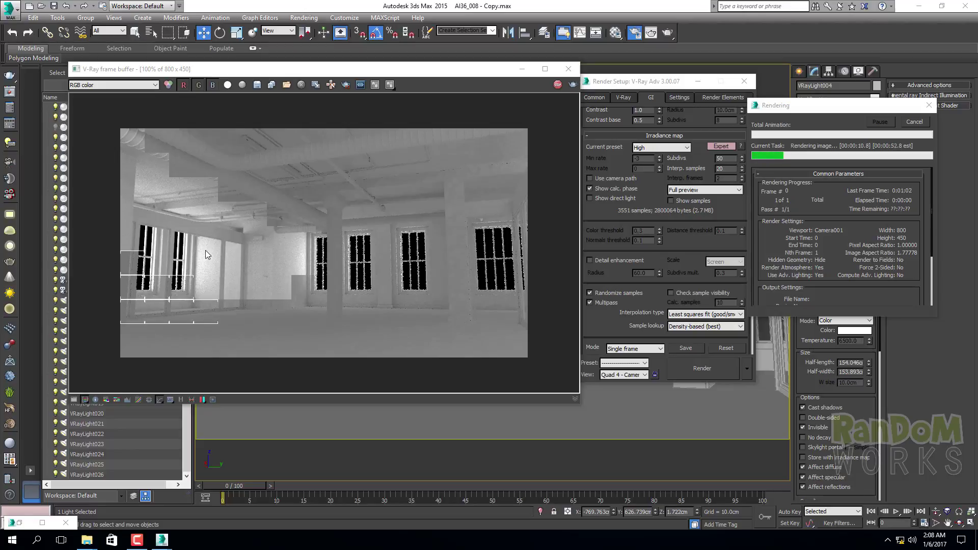
# Check the glass panels and neighbouring wall at 200% and 400% while the High preset render is in progress
pyautogui.click(201, 267)
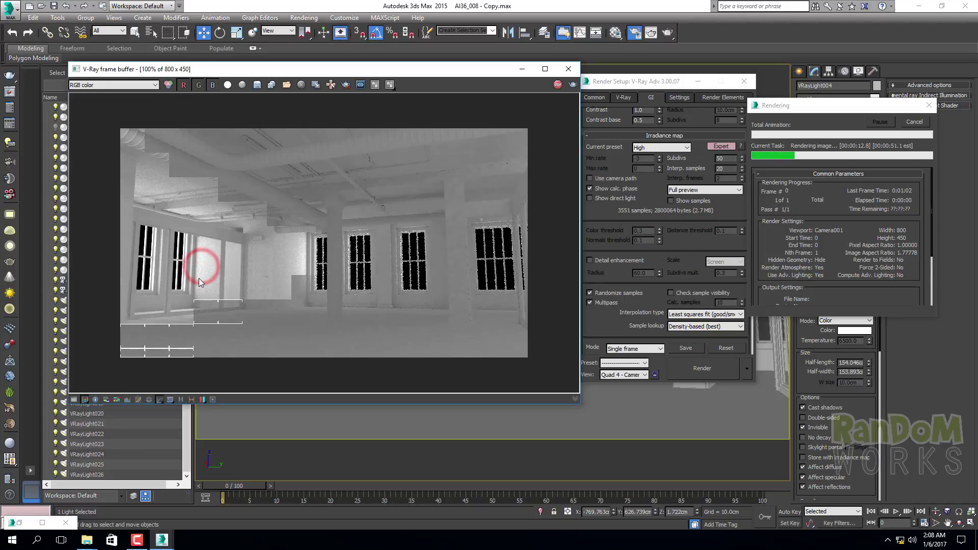
pyautogui.scroll(1, 198, 282)
pyautogui.scroll(1, 189, 266)
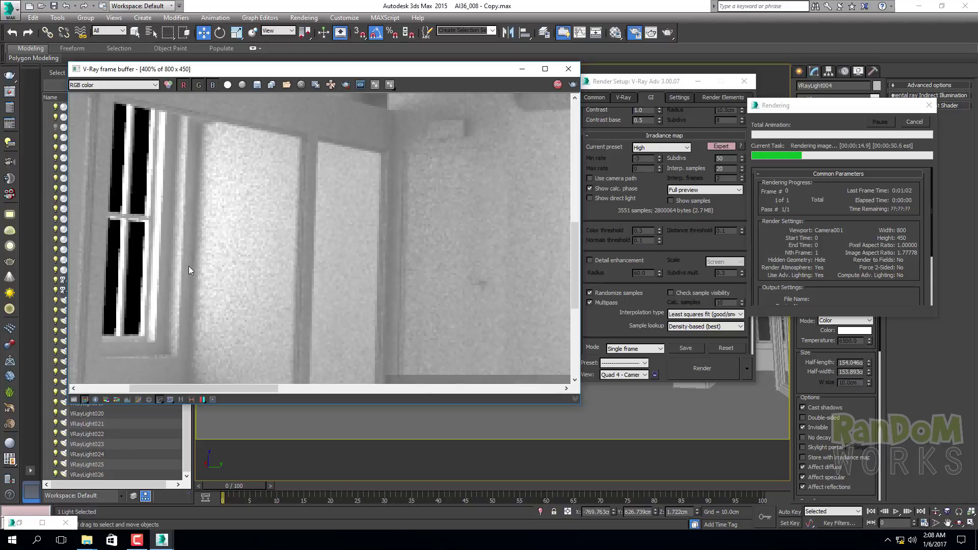
pyautogui.scroll(-2, 192, 261)
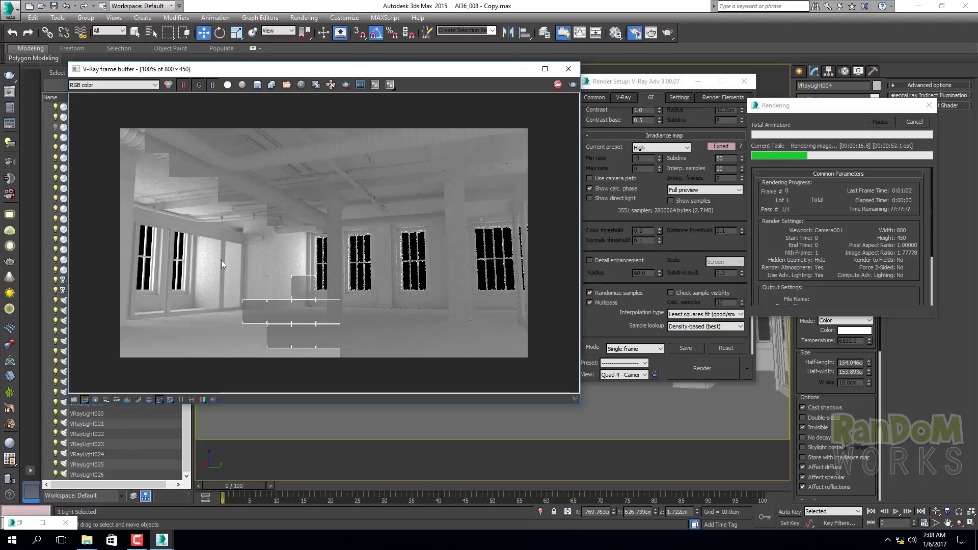
pyautogui.scroll(2, 176, 292)
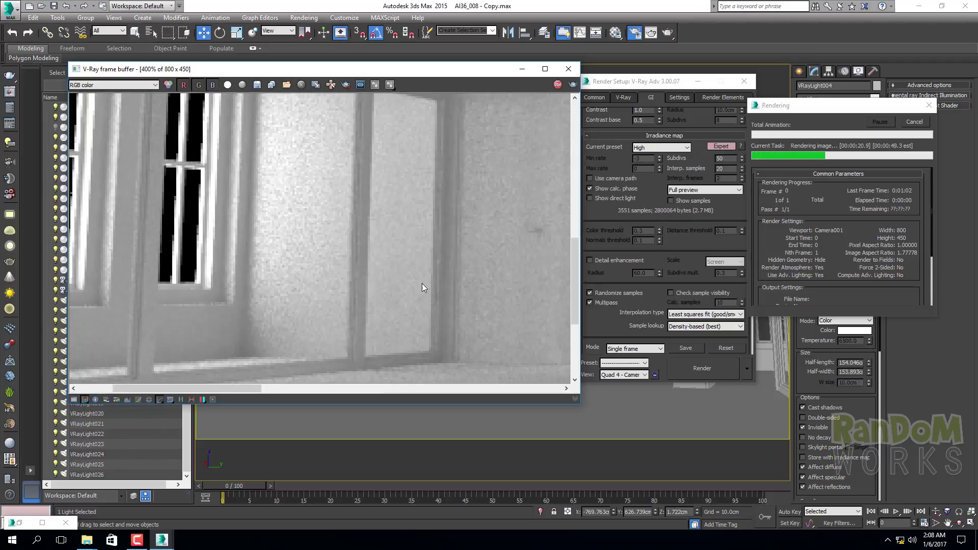
pyautogui.scroll(-1, 327, 228)
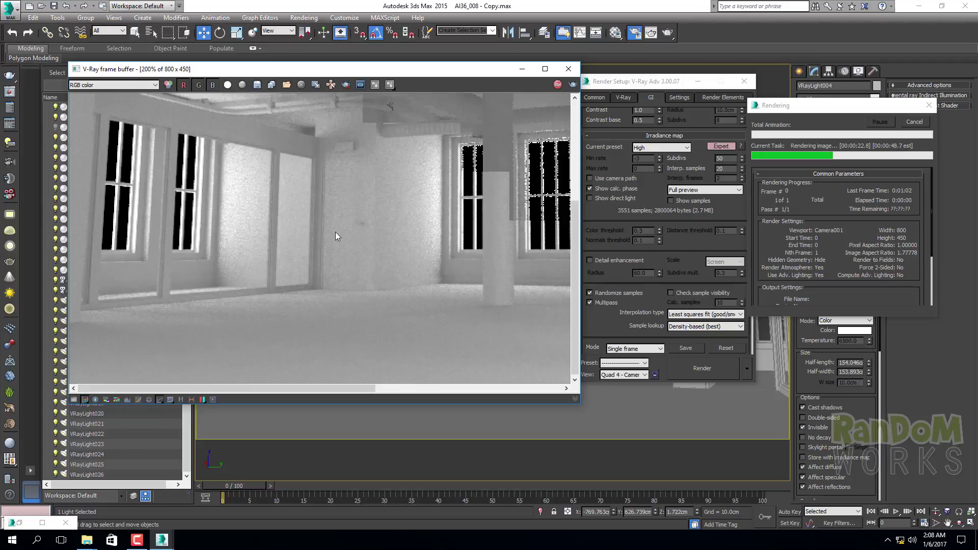
pyautogui.scroll(-1, 335, 231)
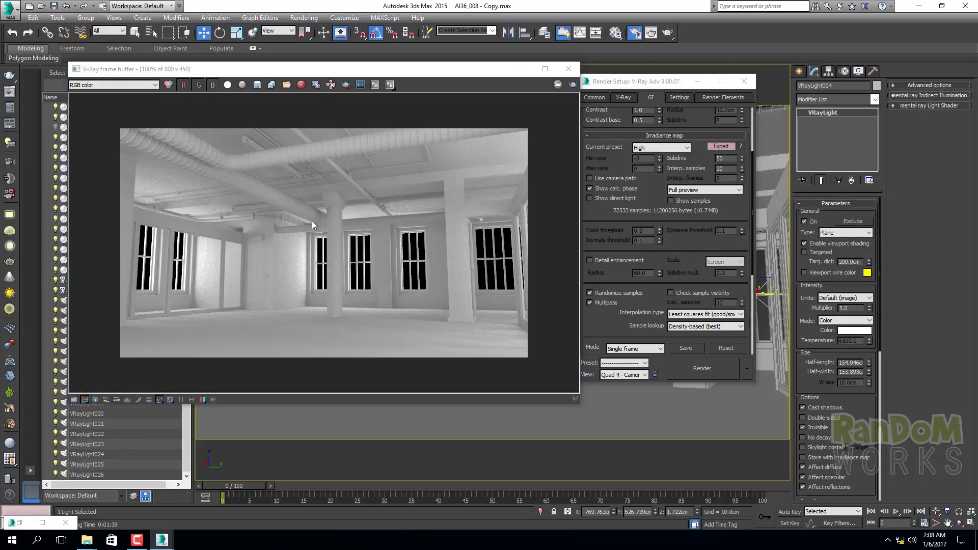
# Restore the frame buffer copy beside the new render and show both at 400% on the same window and glass panels
pyautogui.scroll(3, 188, 299)
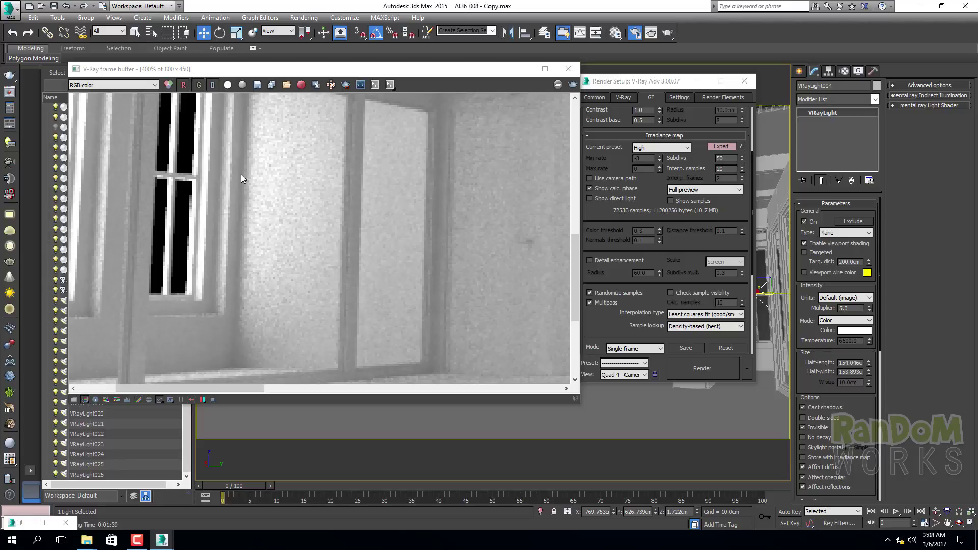
pyautogui.click(19, 523)
pyautogui.moveTo(441, 156); pyautogui.dragTo(678, 126)
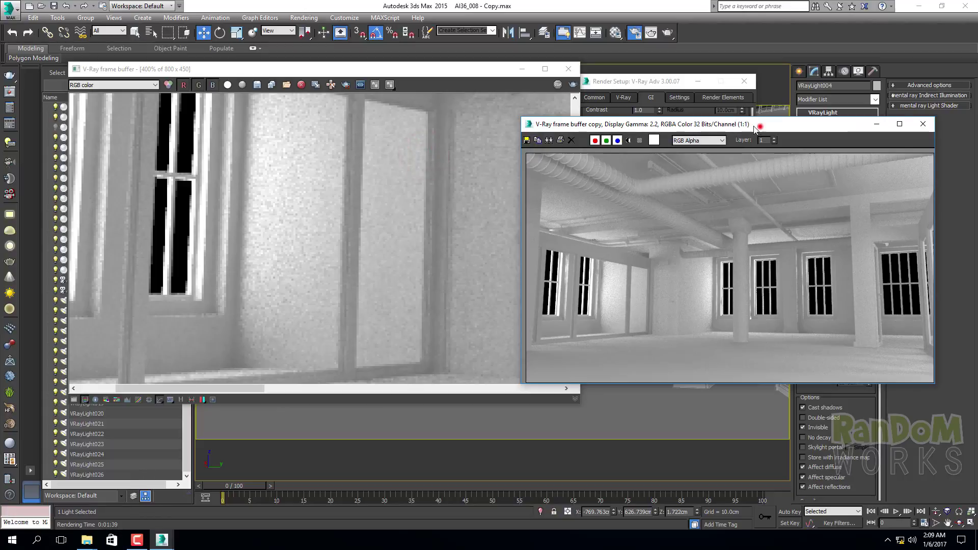
pyautogui.moveTo(756, 128); pyautogui.dragTo(683, 80)
pyautogui.moveTo(697, 339); pyautogui.dragTo(697, 423)
pyautogui.scroll(2, 584, 350)
pyautogui.click(517, 199)
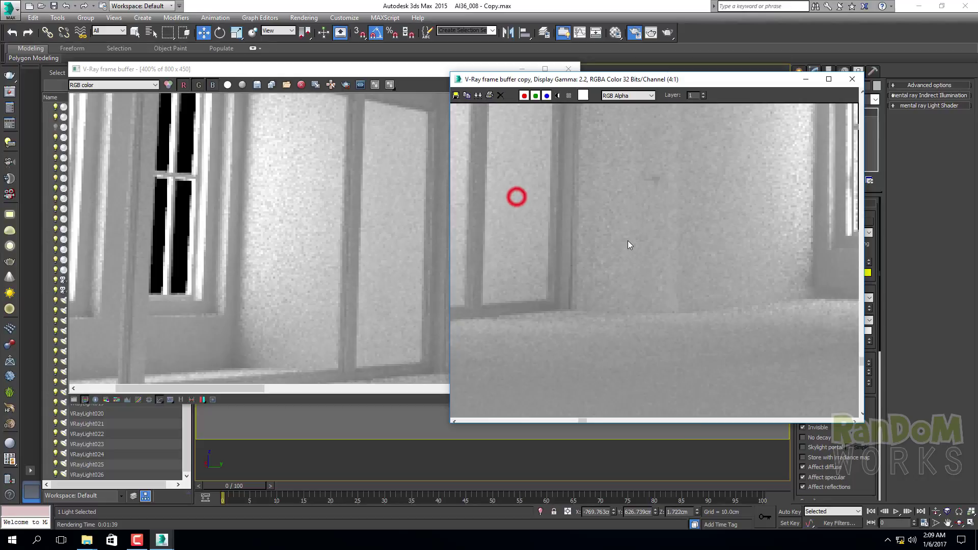
pyautogui.rightClick(572, 218)
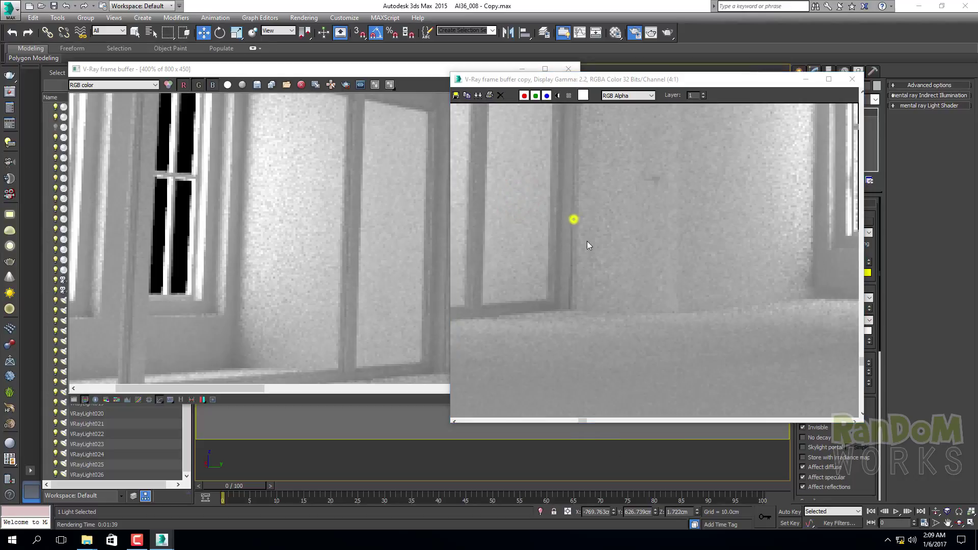
pyautogui.click(555, 217)
pyautogui.moveTo(642, 275); pyautogui.dragTo(816, 315, button='middle')
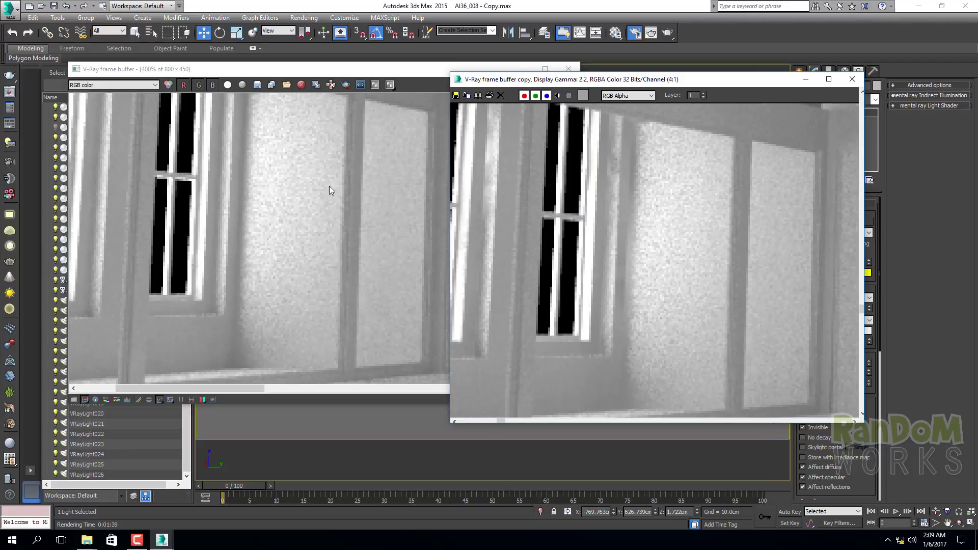
# Align both renders on the same window and compare the shadow edges beside the first glass panel
pyautogui.moveTo(254, 209); pyautogui.dragTo(251, 237, button='middle')
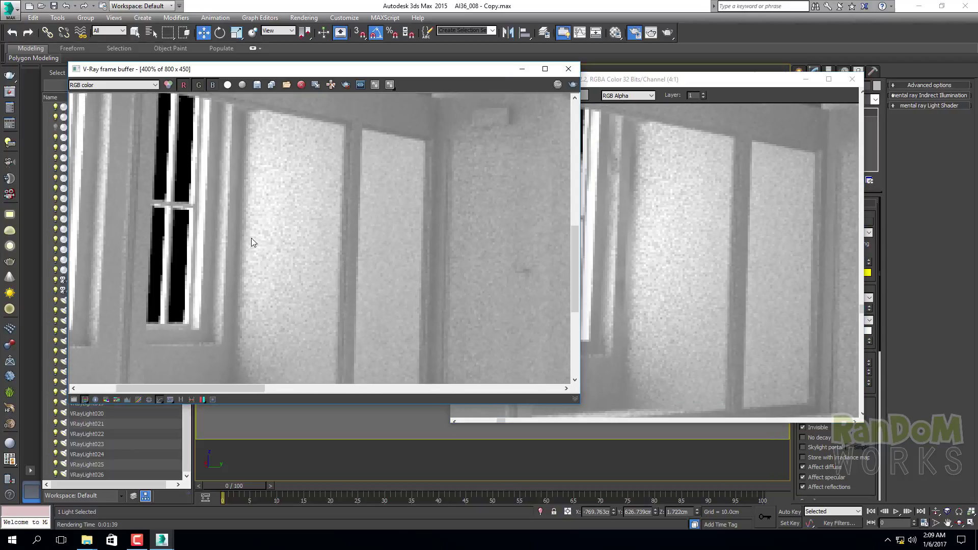
pyautogui.click(664, 85)
pyautogui.moveTo(663, 86); pyautogui.dragTo(522, 72)
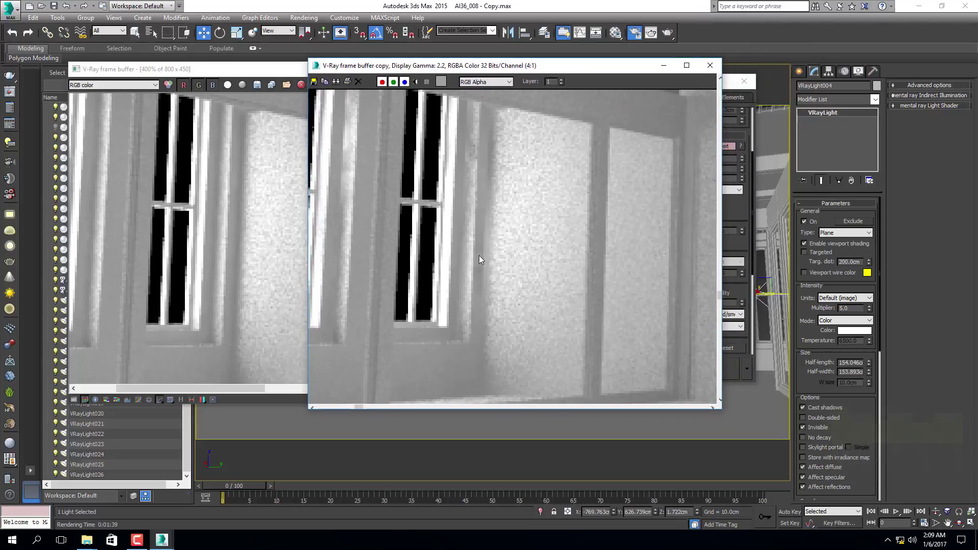
pyautogui.moveTo(468, 198); pyautogui.dragTo(511, 332)
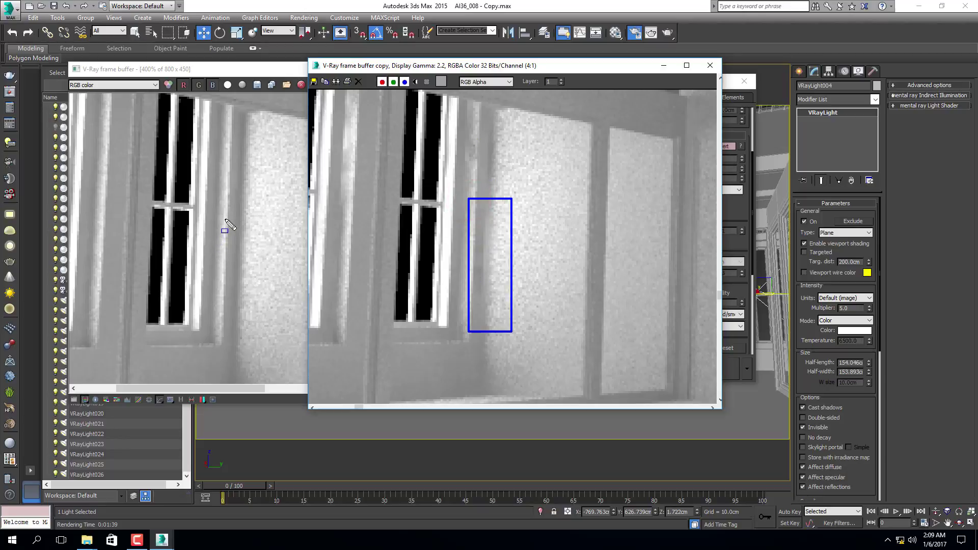
pyautogui.moveTo(222, 111); pyautogui.dragTo(259, 368)
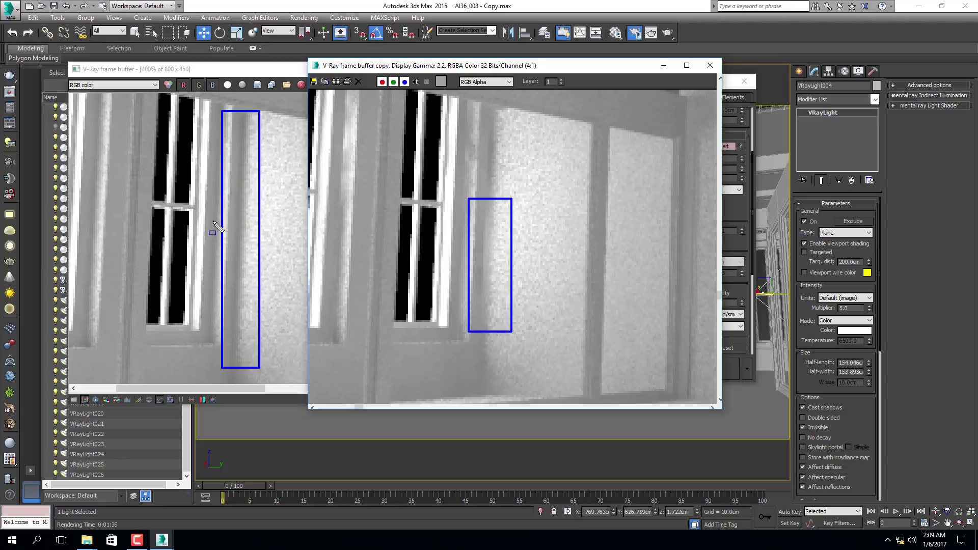
pyautogui.click(262, 202)
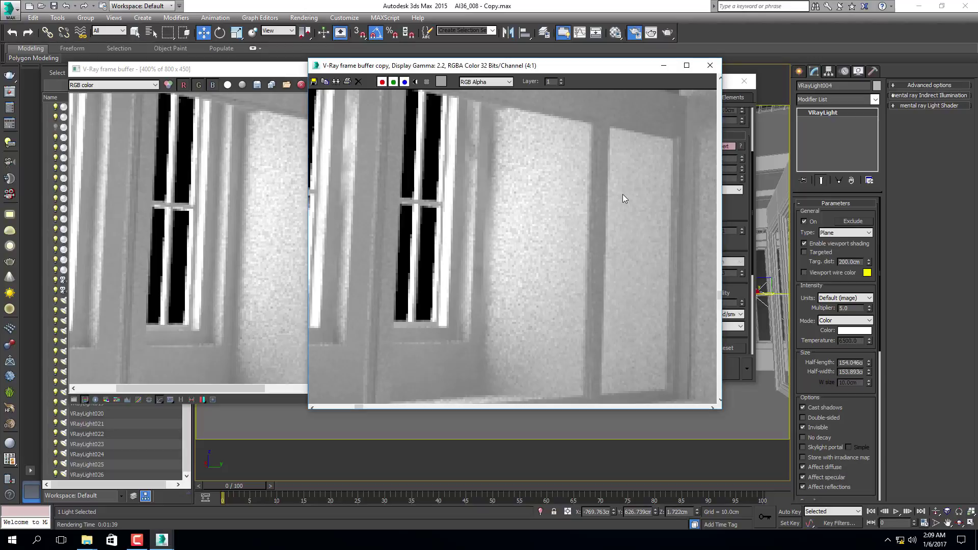
# Compare the Very low and High renders side by side at 200% and at full-image 100% size
pyautogui.scroll(-1, 623, 198)
pyautogui.click(170, 220)
pyautogui.scroll(-1, 303, 206)
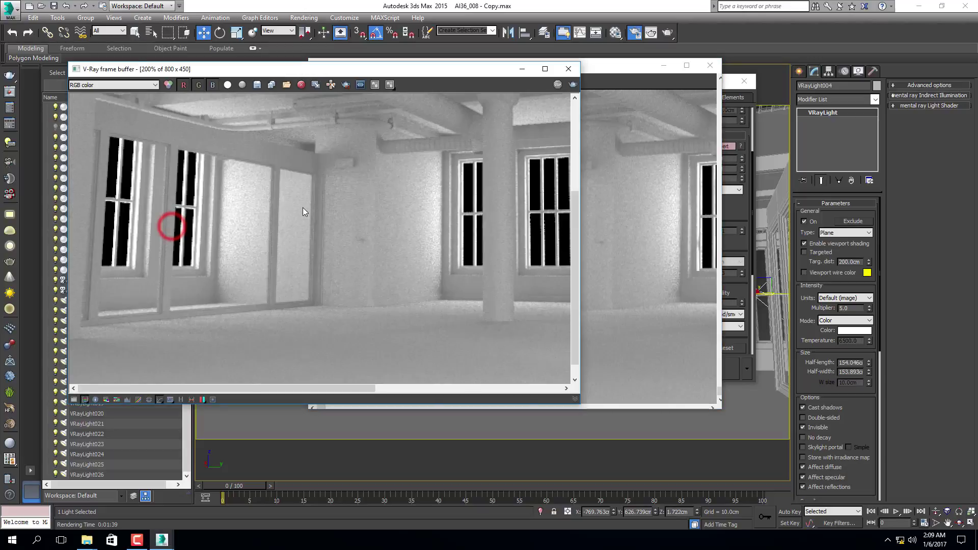
pyautogui.click(644, 231)
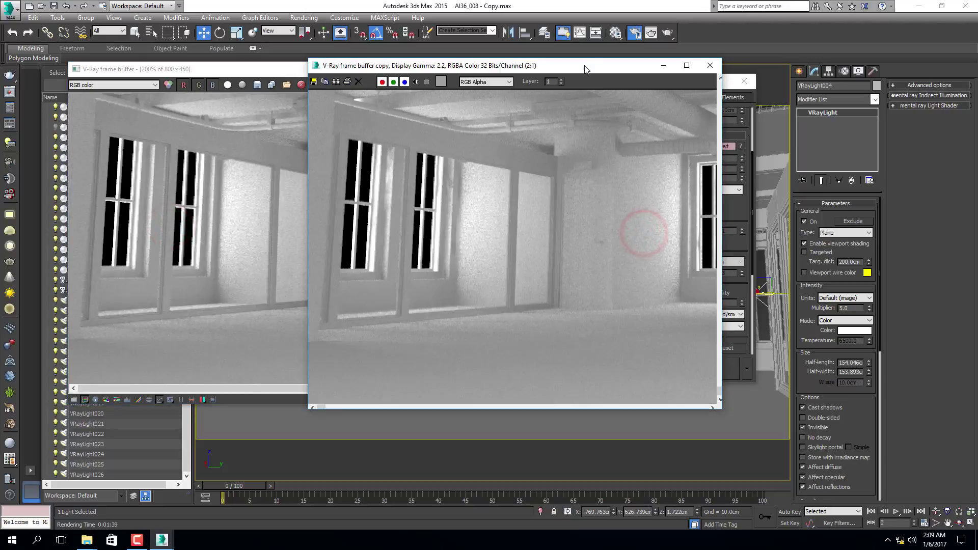
pyautogui.moveTo(584, 65); pyautogui.dragTo(743, 103)
pyautogui.click(344, 207)
pyautogui.scroll(-1, 344, 207)
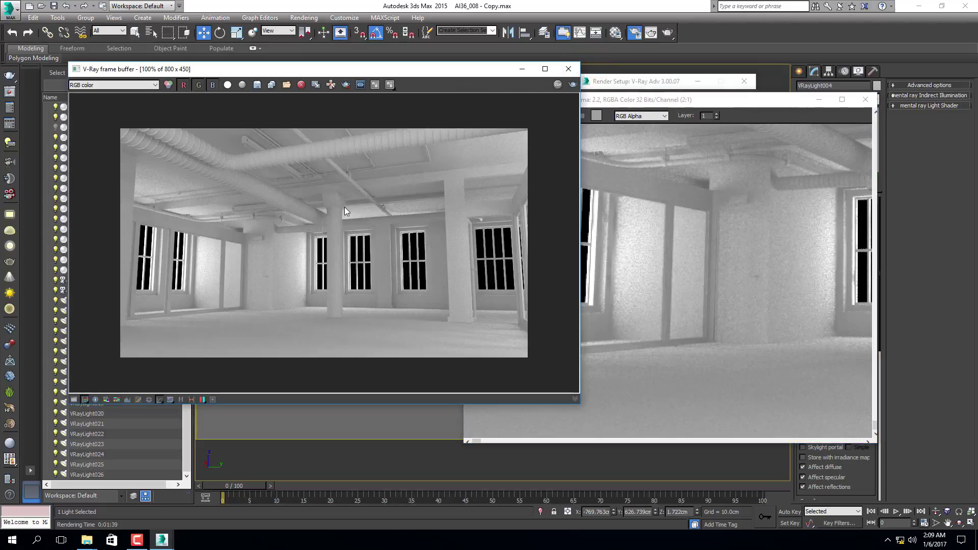
pyautogui.click(696, 100)
pyautogui.scroll(-1, 699, 224)
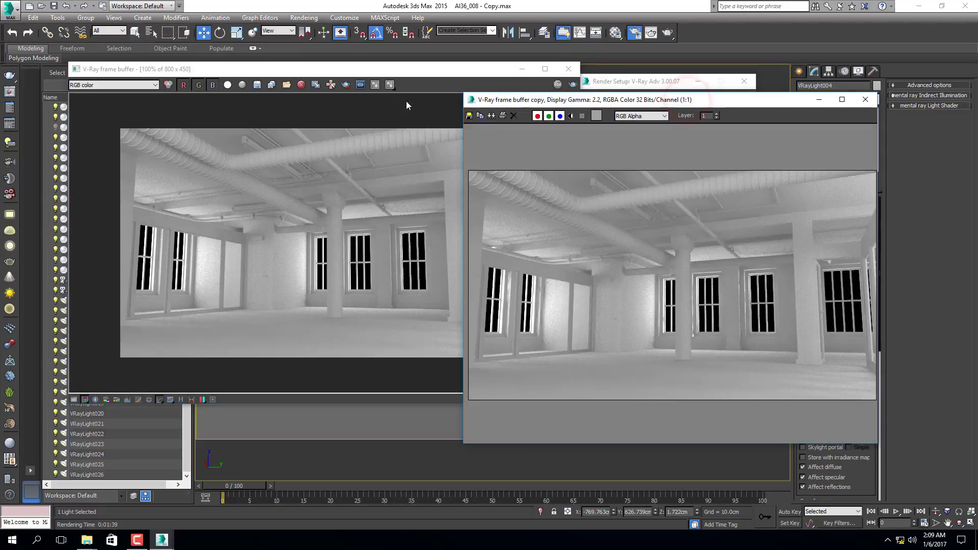
# Place the frame buffer and its copy side by side and compare the ceiling pipes and column base in both renders
pyautogui.moveTo(428, 71); pyautogui.dragTo(381, 104)
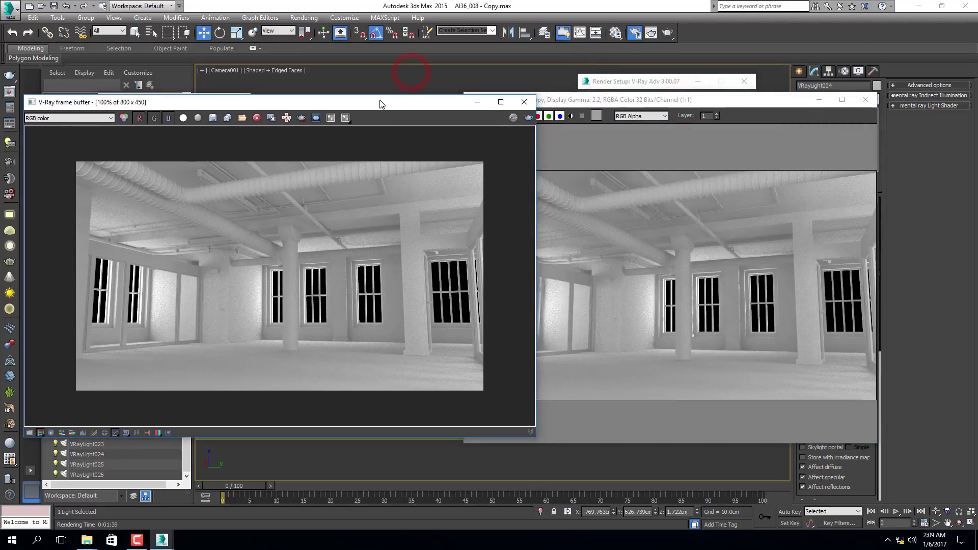
pyautogui.click(651, 191)
pyautogui.moveTo(643, 102); pyautogui.dragTo(661, 92)
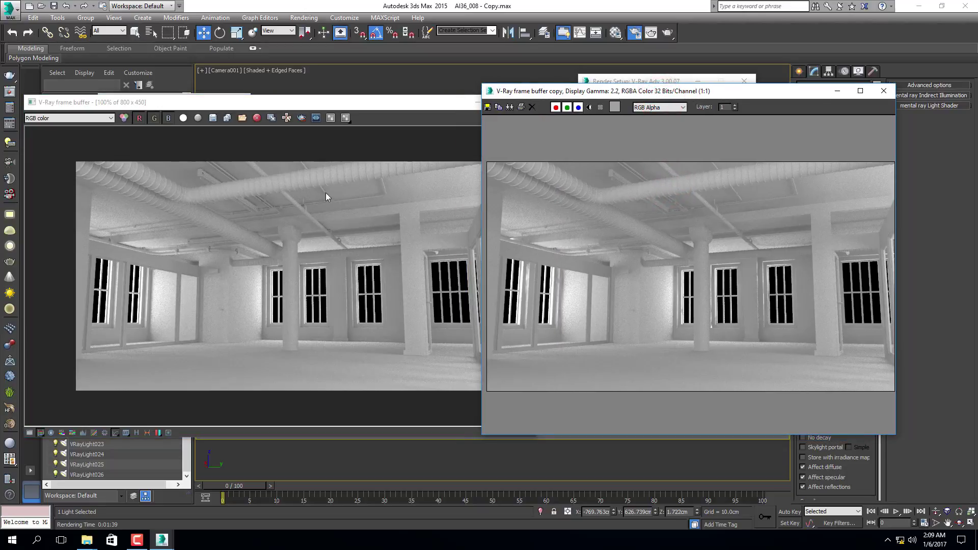
pyautogui.moveTo(618, 171); pyautogui.dragTo(750, 203)
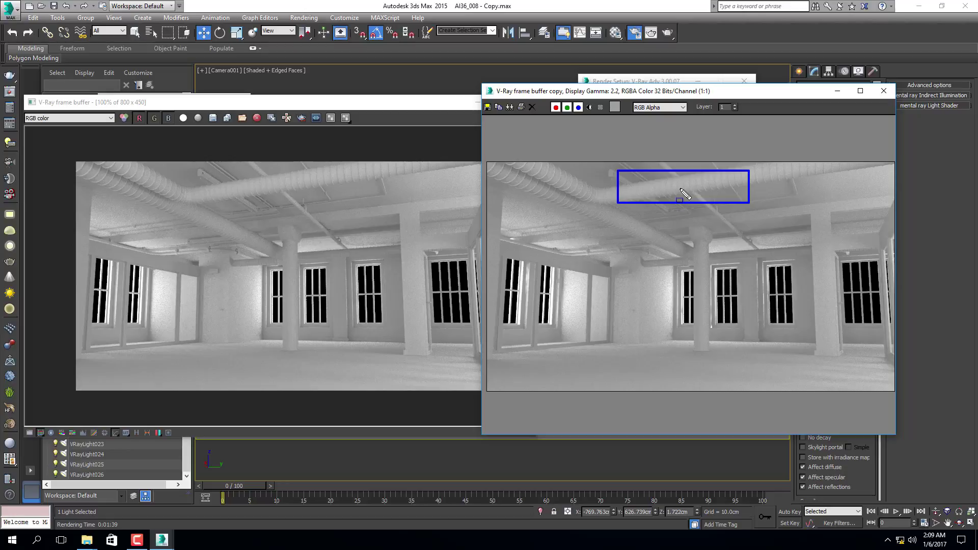
pyautogui.press('Escape')
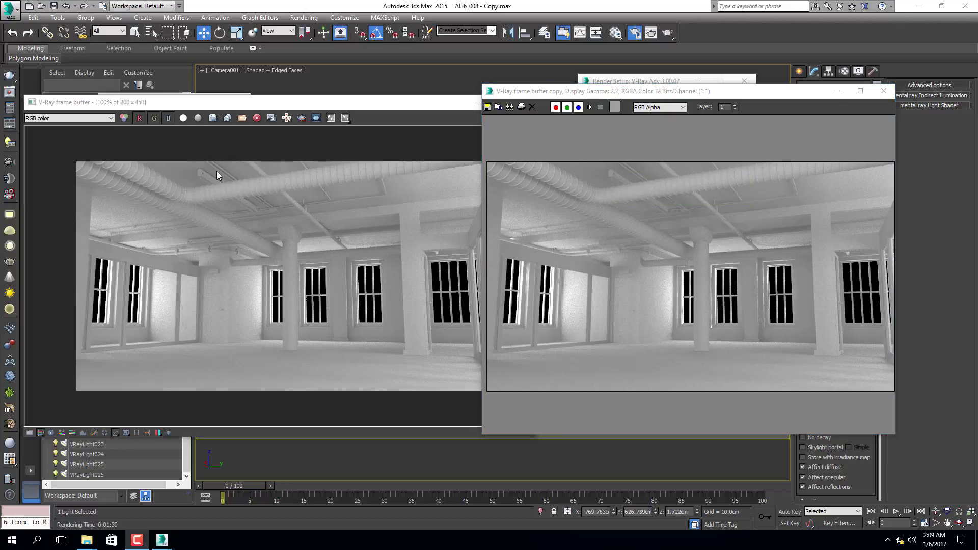
pyautogui.moveTo(210, 170); pyautogui.dragTo(312, 207)
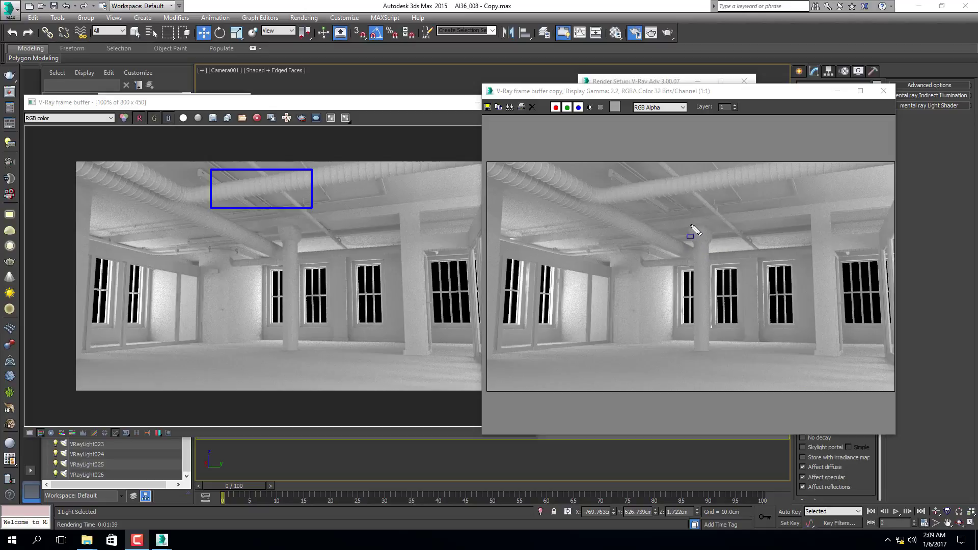
pyautogui.moveTo(391, 336); pyautogui.dragTo(451, 368)
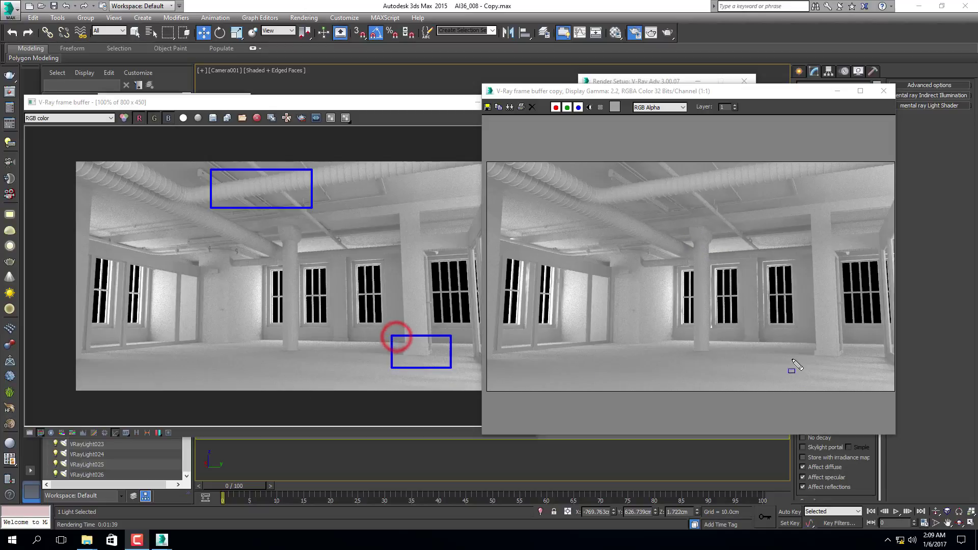
pyautogui.moveTo(805, 333); pyautogui.dragTo(860, 367)
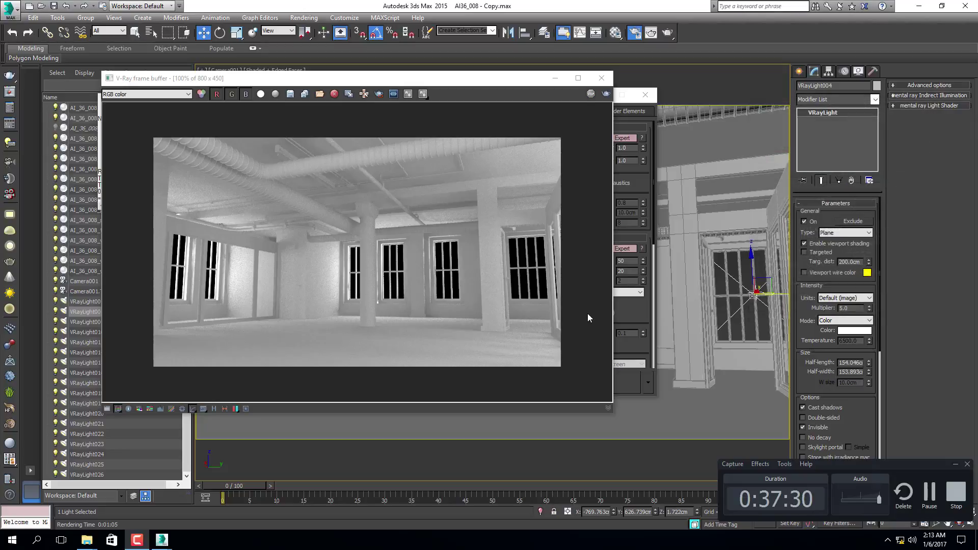
pyautogui.moveTo(897, 466)
pyautogui.mouseDown()
pyautogui.moveTo(876, 432)
pyautogui.moveTo(884, 468)
pyautogui.mouseUp()
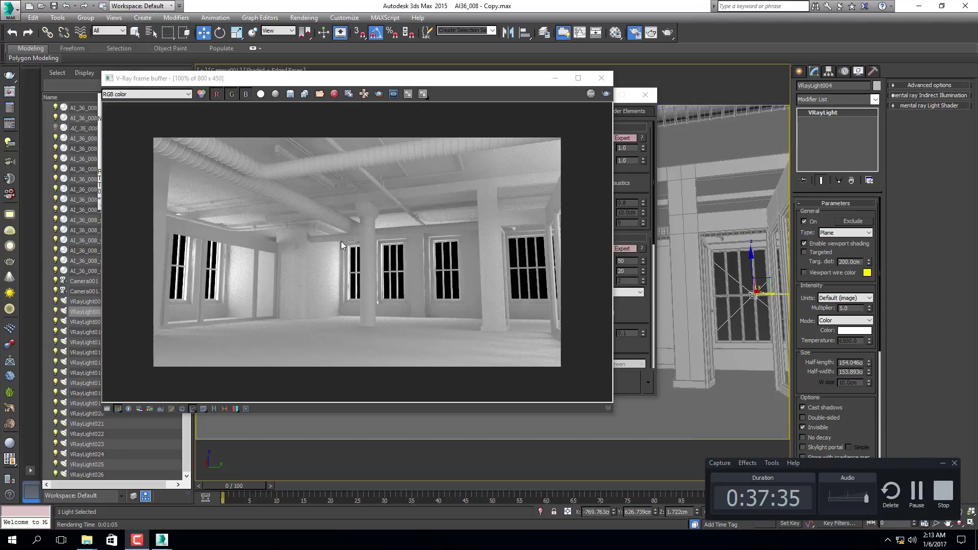
pyautogui.click(917, 493)
# Compare the render's brightness in the V-Ray frame buffer with sRGB colour display switched off and on
pyautogui.moveTo(460, 82); pyautogui.dragTo(477, 90)
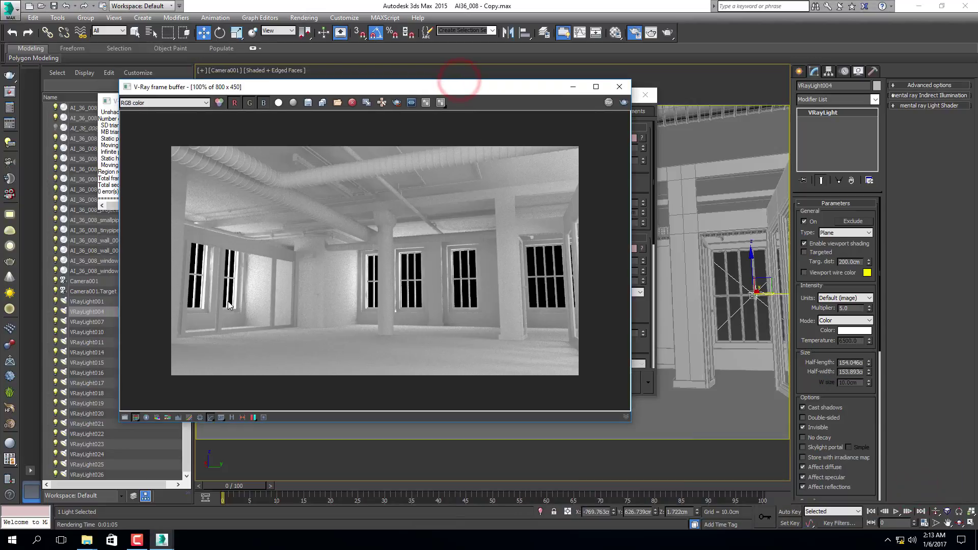
pyautogui.click(280, 247)
pyautogui.moveTo(451, 87)
pyautogui.mouseDown()
pyautogui.moveTo(477, 90)
pyautogui.moveTo(163, 160)
pyautogui.moveTo(451, 79)
pyautogui.mouseUp()
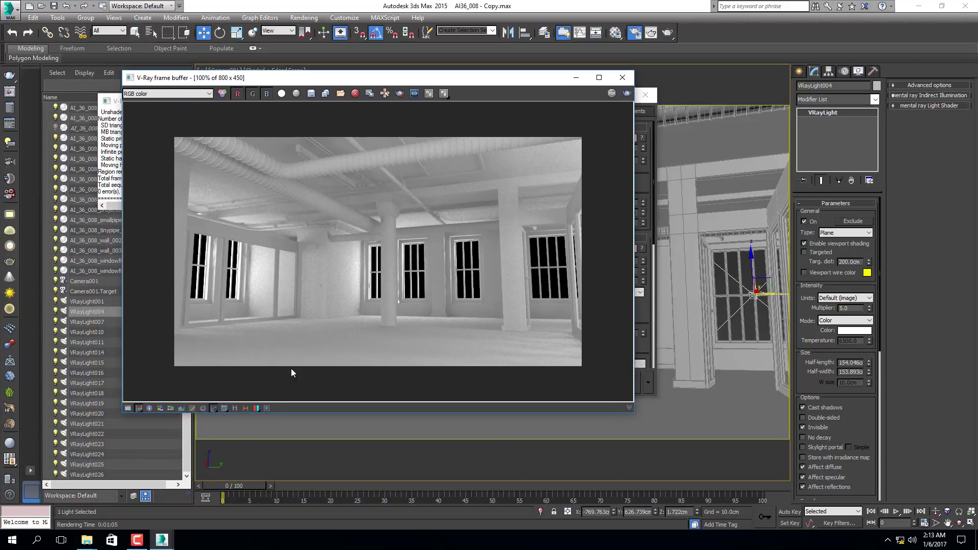
pyautogui.click(214, 409)
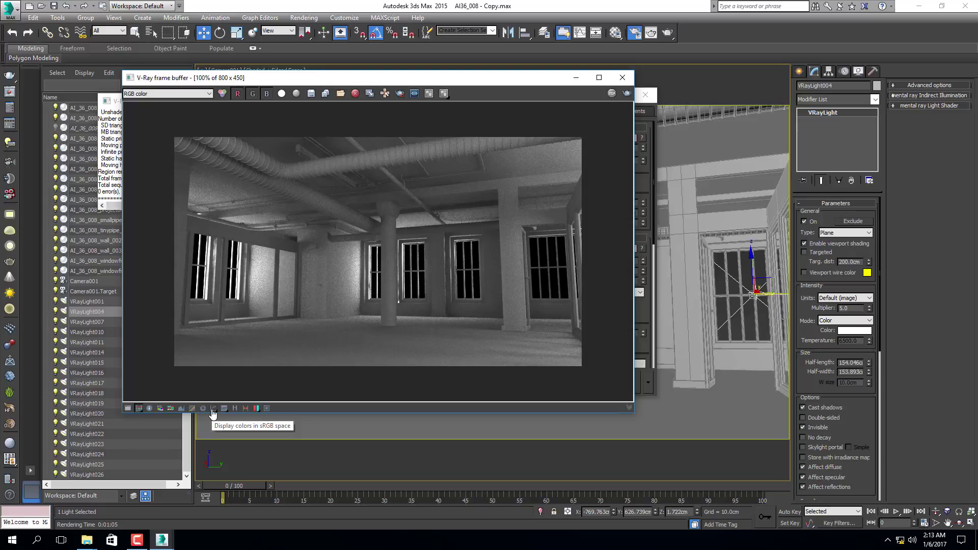
pyautogui.click(214, 409)
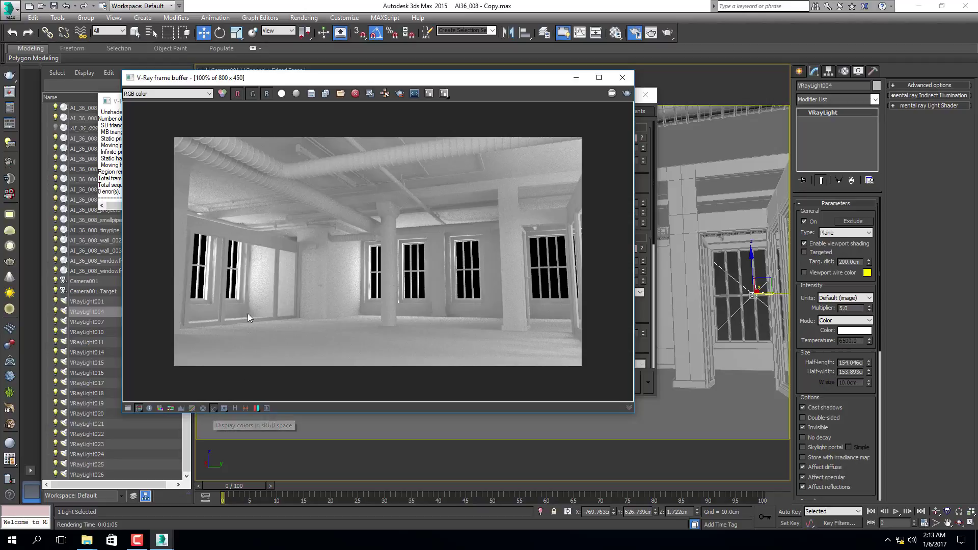
pyautogui.click(213, 409)
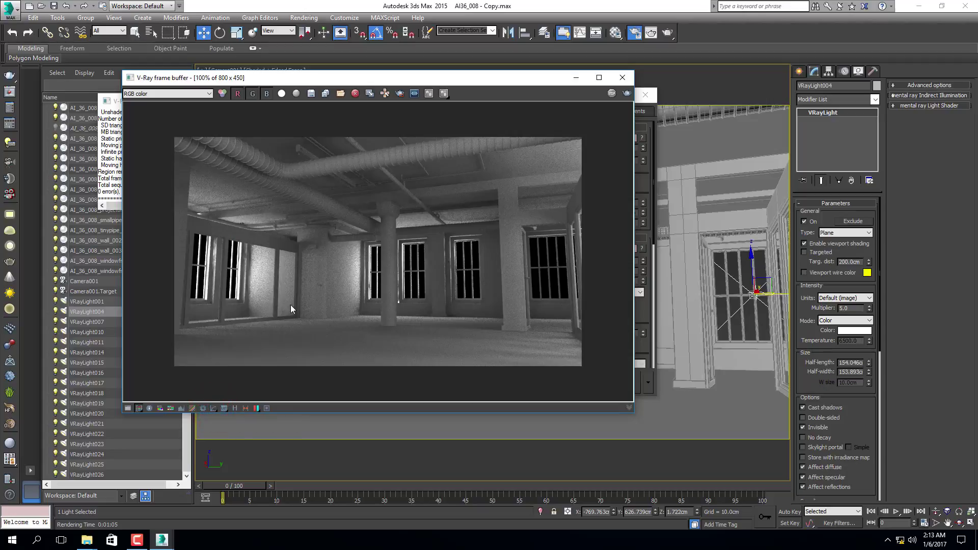
pyautogui.click(305, 17)
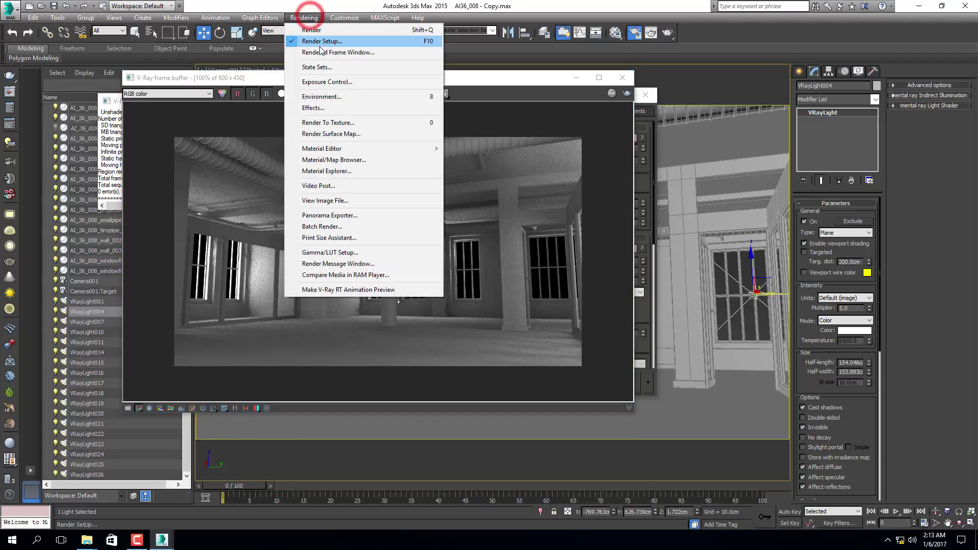
pyautogui.click(433, 5)
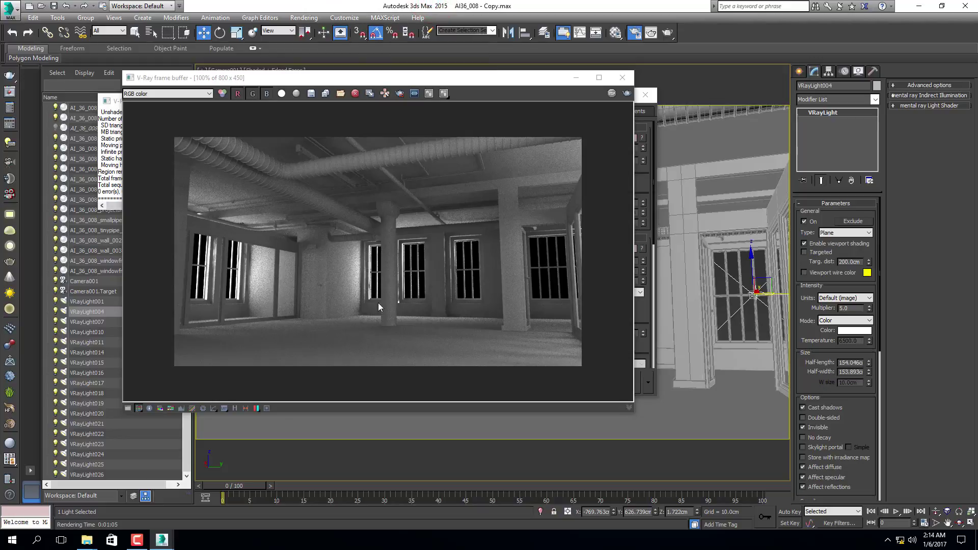
pyautogui.click(213, 409)
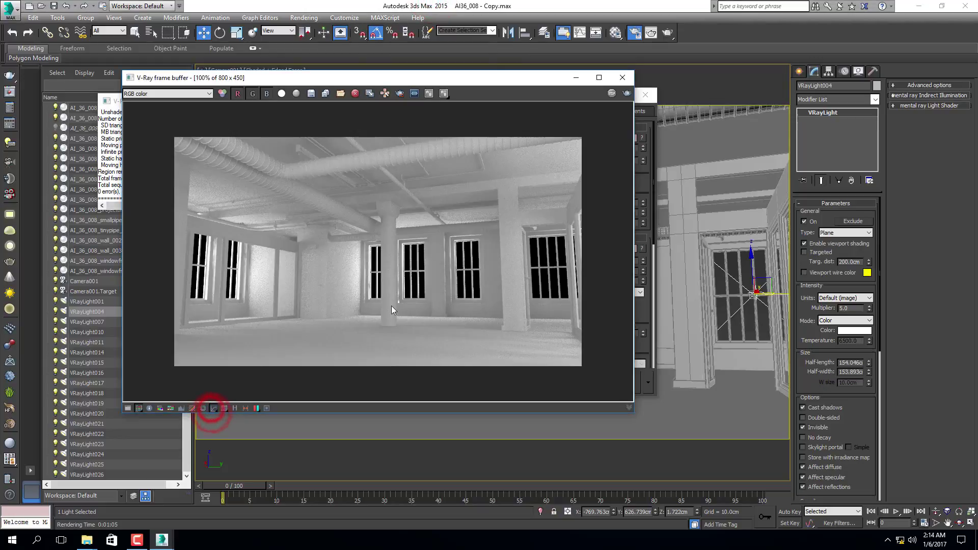
# Save the rendered image to the Desktop as a JPEG file named AAA at quality 100
pyautogui.click(312, 94)
pyautogui.click(100, 43)
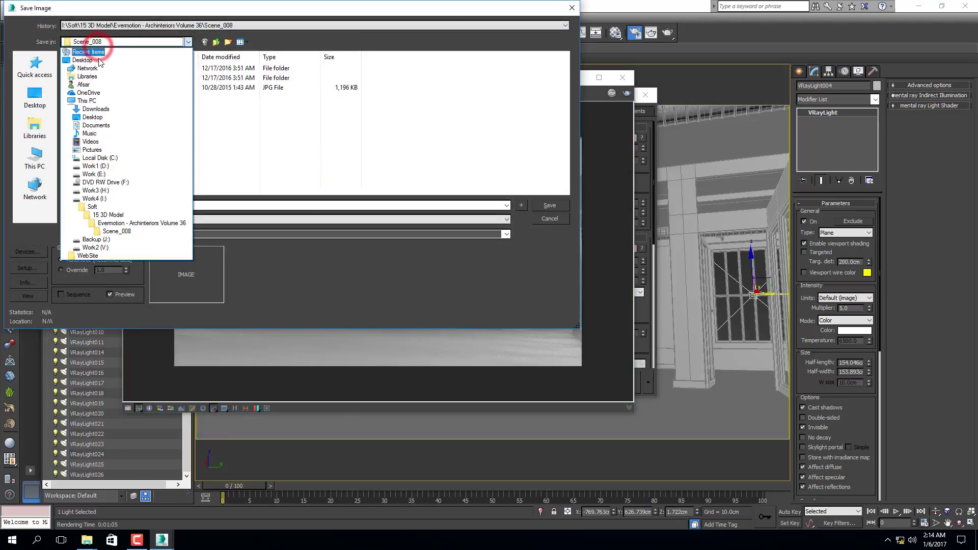
pyautogui.click(97, 58)
pyautogui.click(186, 219)
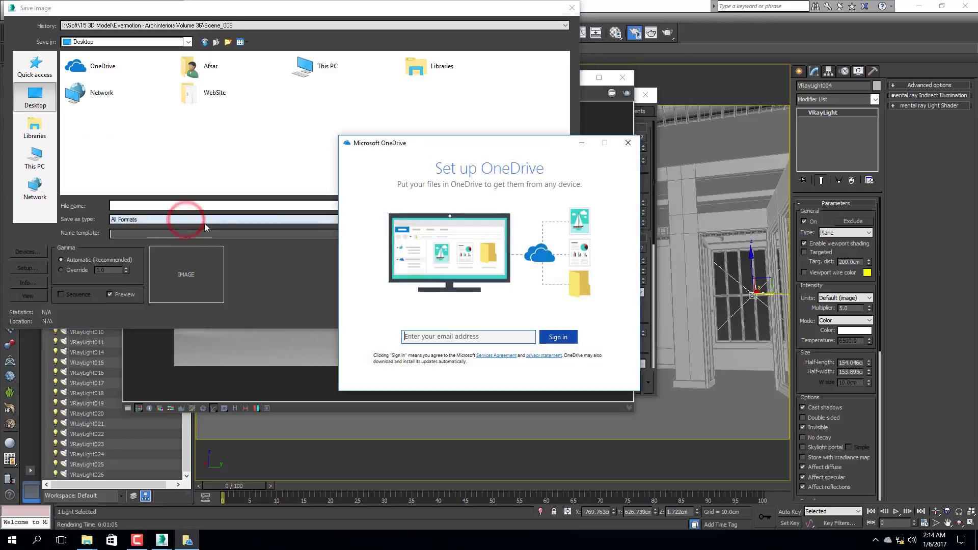
pyautogui.click(627, 143)
pyautogui.click(196, 219)
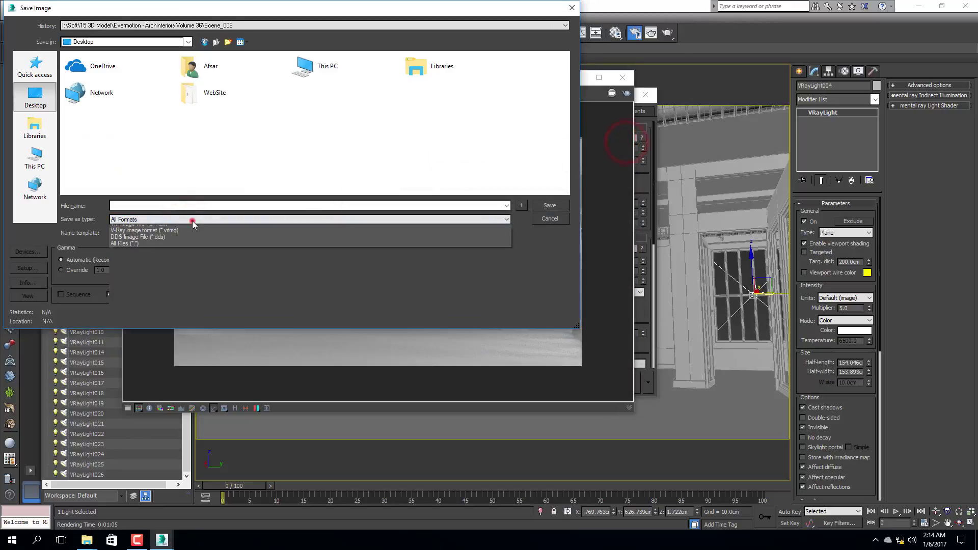
pyautogui.click(183, 275)
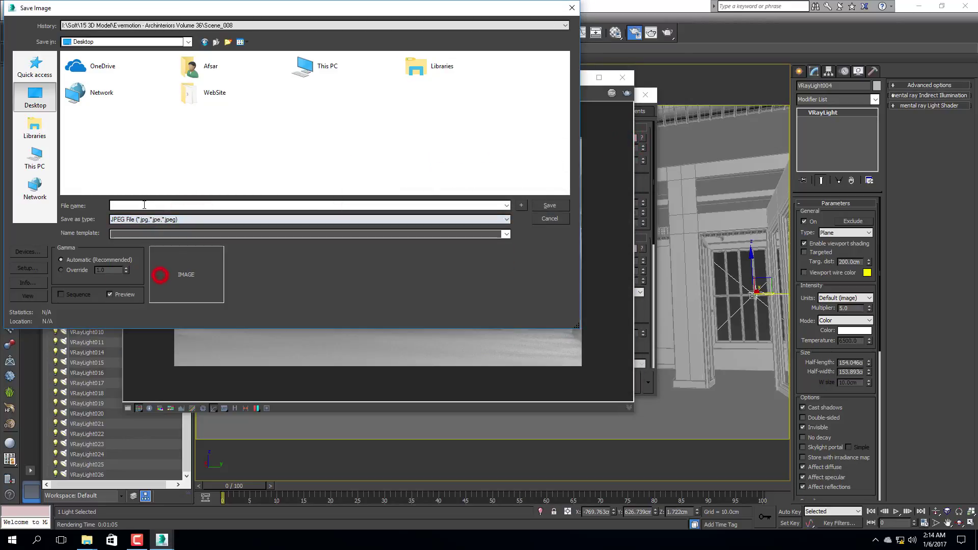
pyautogui.click(144, 205)
pyautogui.write('AAA')
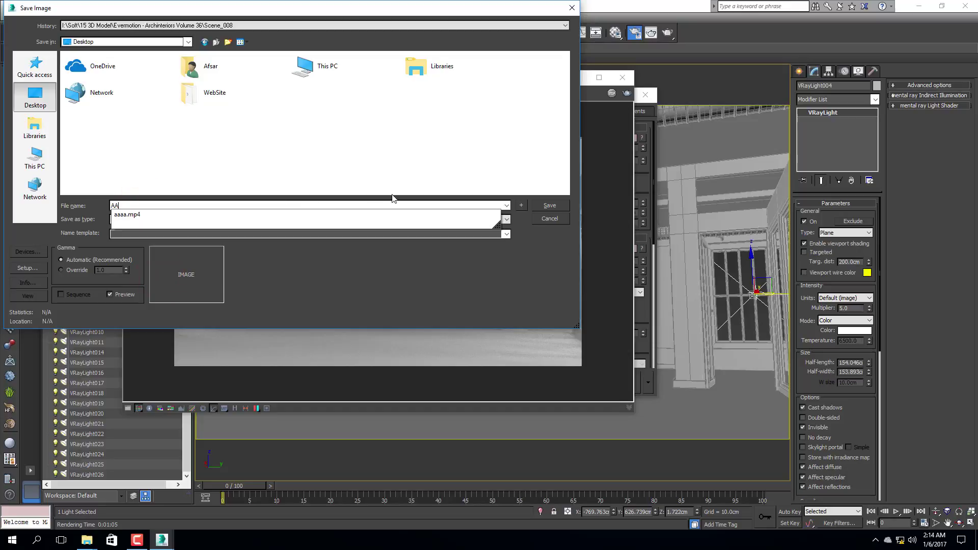
pyautogui.click(549, 205)
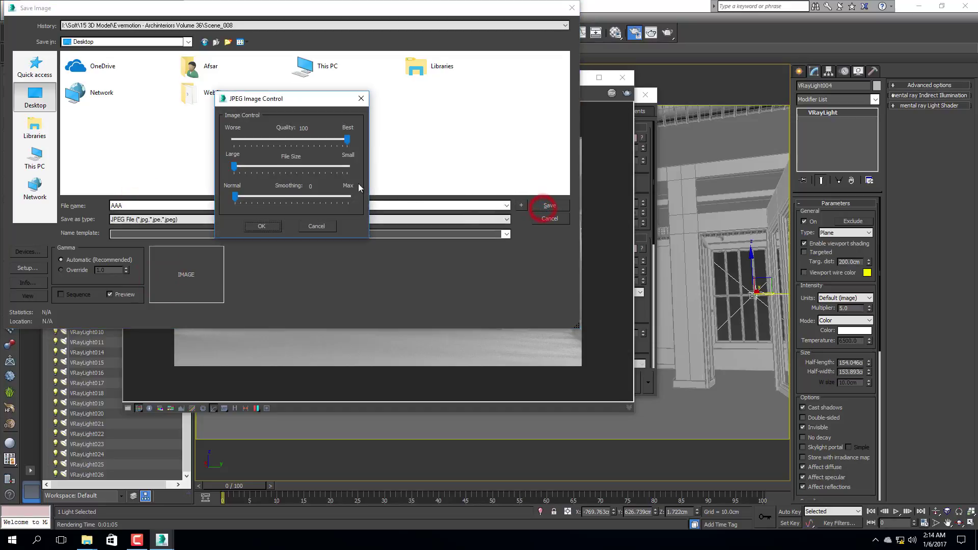
pyautogui.click(263, 224)
# Close the frame buffer, minimize 3ds Max and open the saved AAA.jpg from the desktop
pyautogui.click(622, 78)
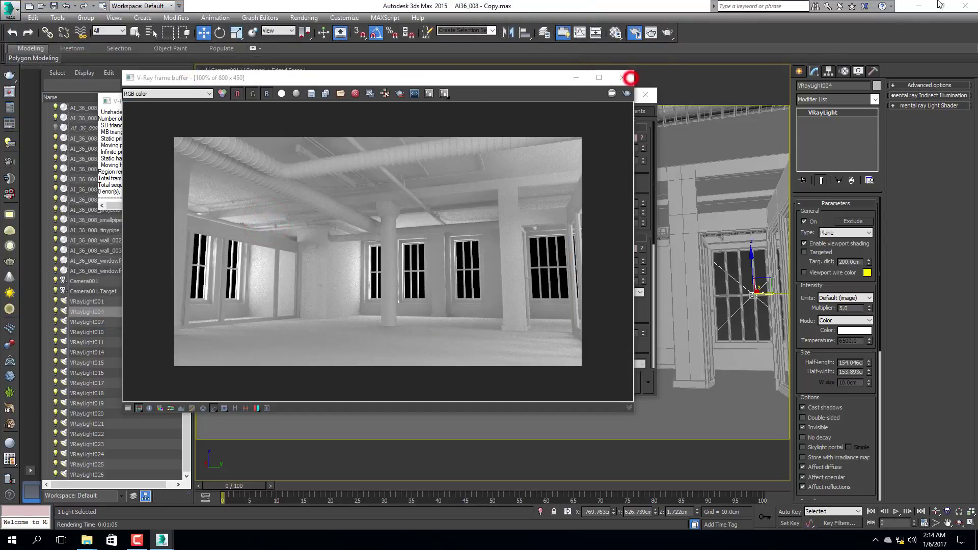
pyautogui.click(919, 5)
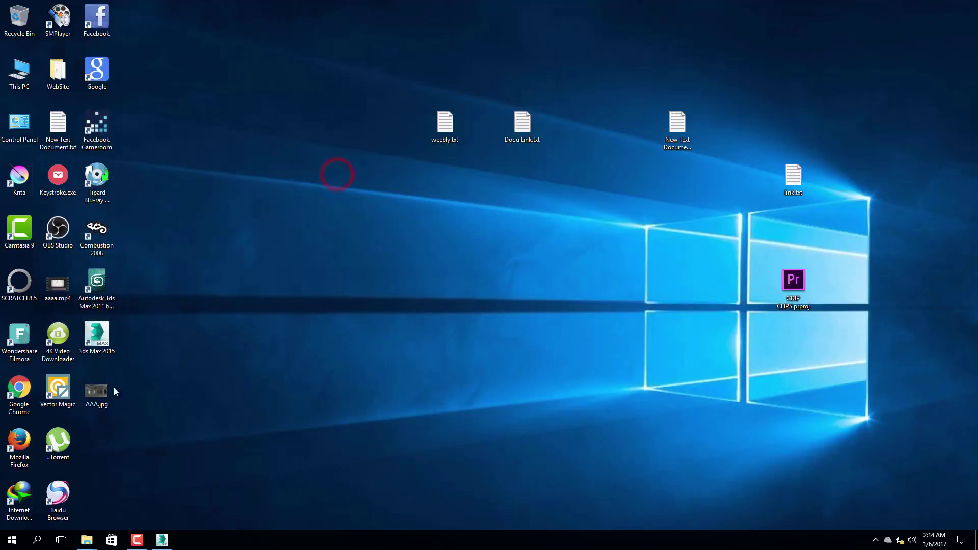
pyautogui.doubleClick(109, 393)
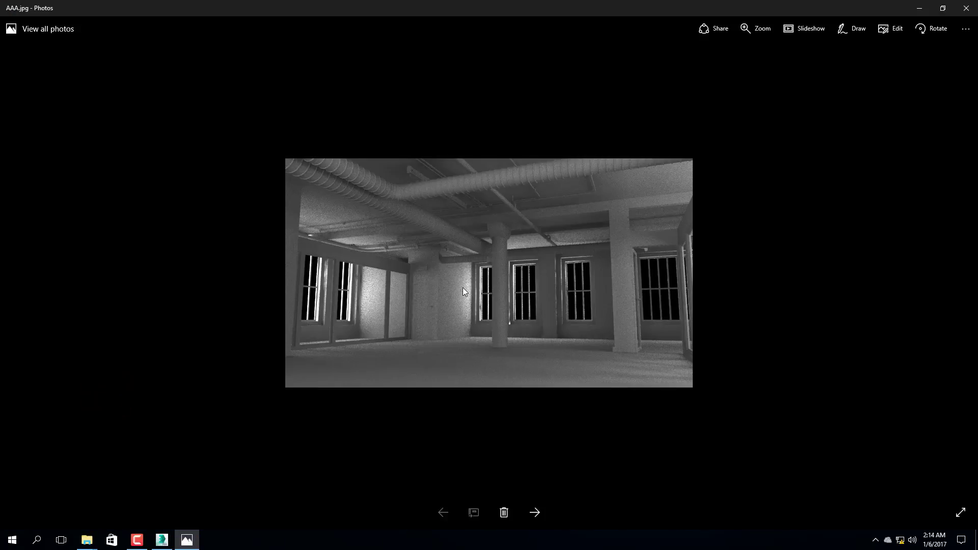
# Switch back to 3ds Max, reopen the V-Ray frame buffer and compare its render with AAA.jpg in Photos
pyautogui.click(162, 540)
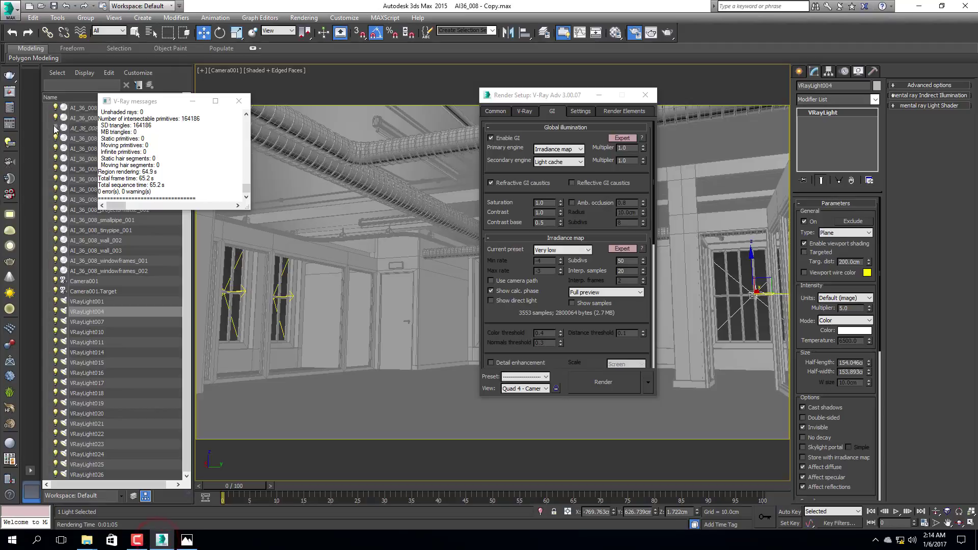
pyautogui.click(239, 100)
pyautogui.click(9, 91)
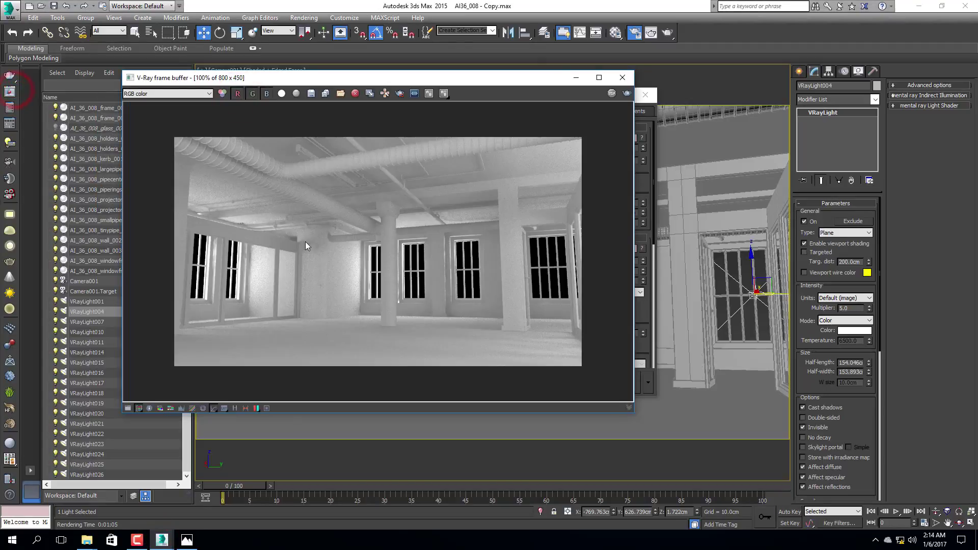
pyautogui.click(187, 540)
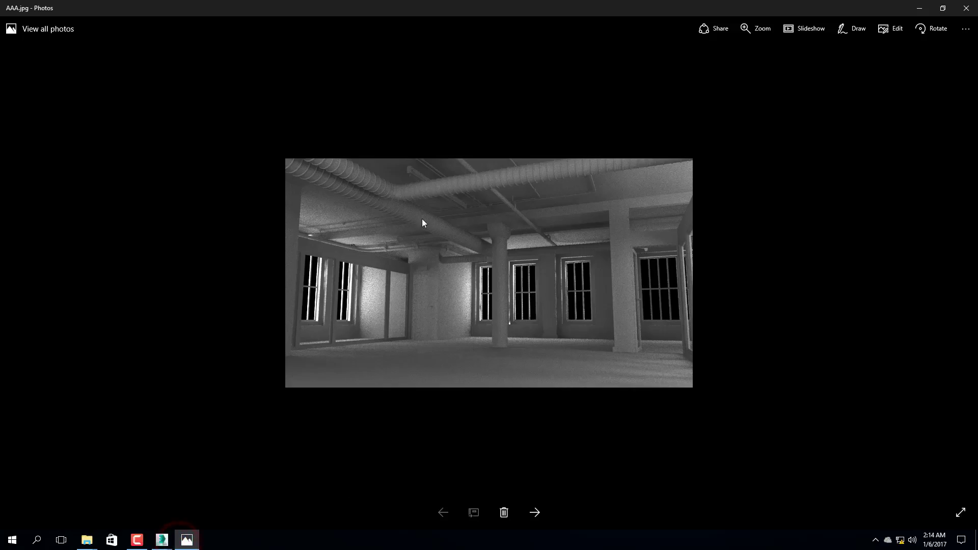
pyautogui.click(967, 7)
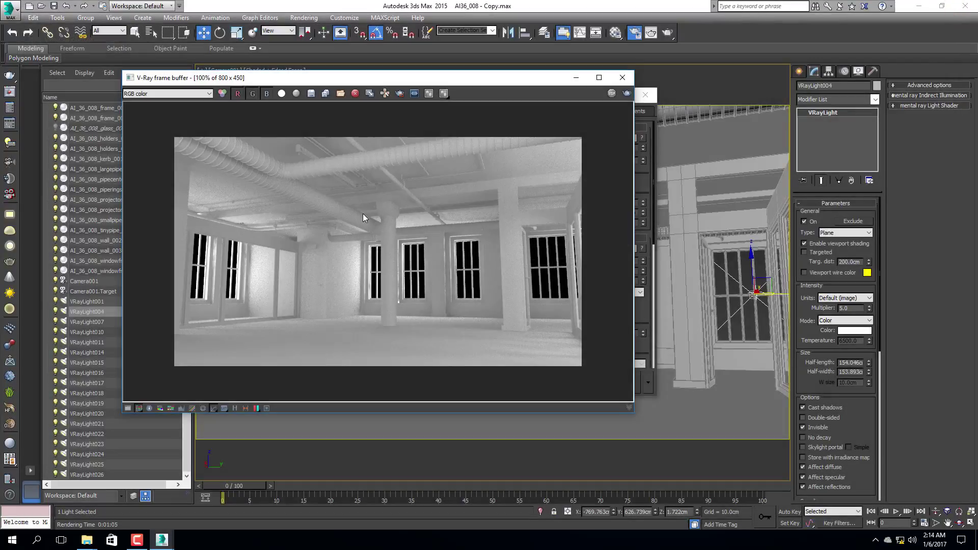
# Compare the render with and without sRGB display, leave sRGB off and close the frame buffer
pyautogui.click(214, 408)
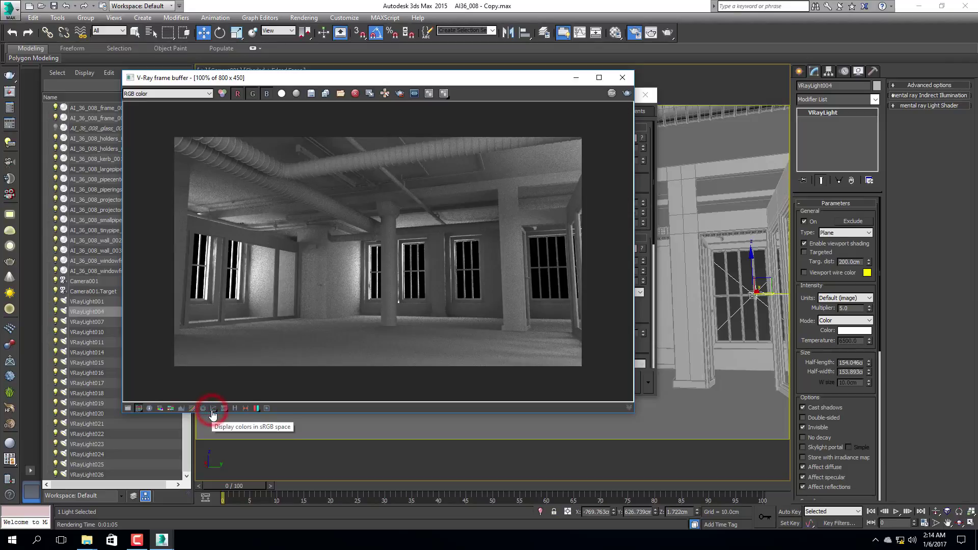
pyautogui.click(213, 408)
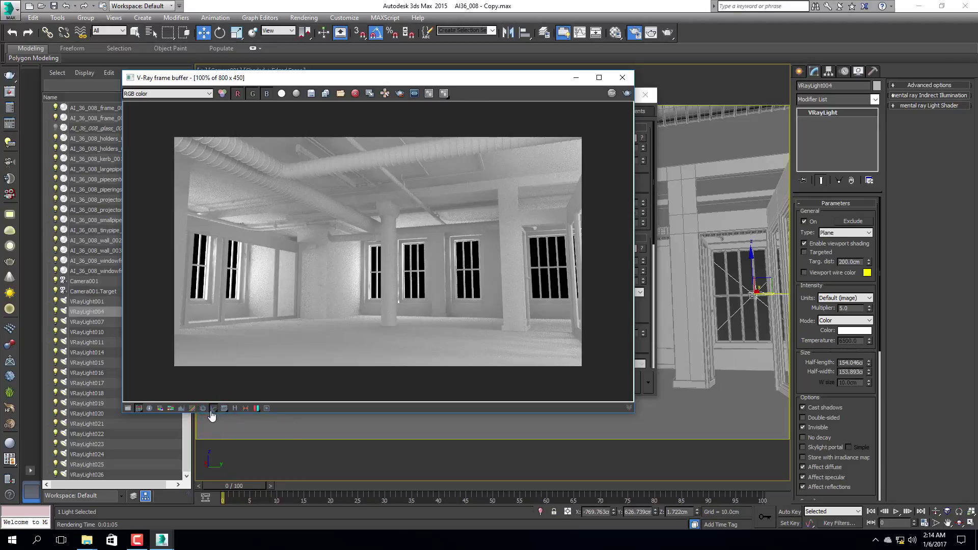
pyautogui.click(213, 408)
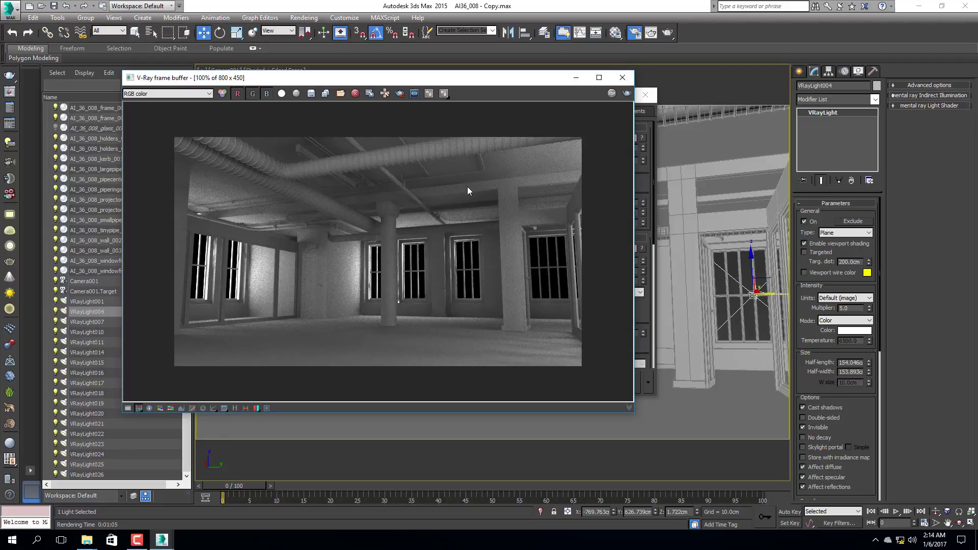
pyautogui.click(214, 408)
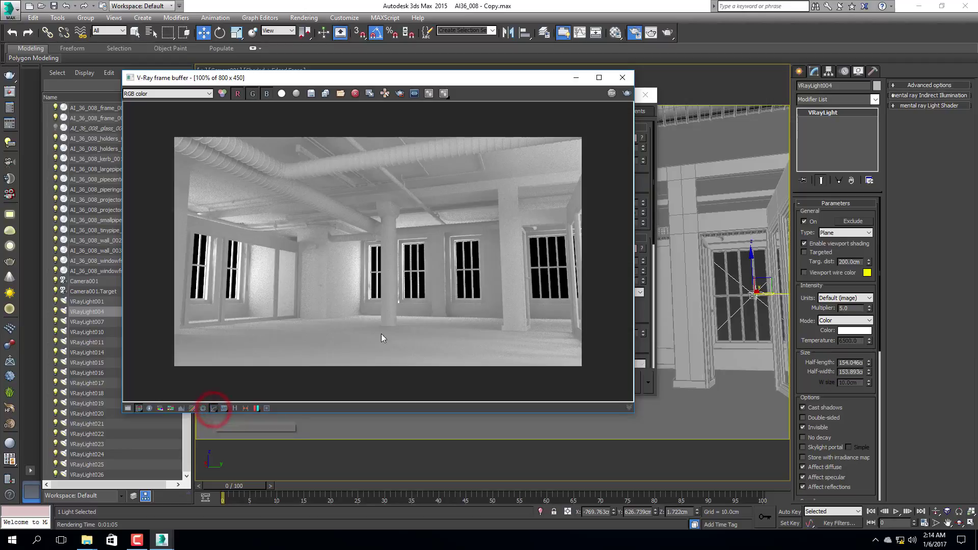
pyautogui.click(214, 409)
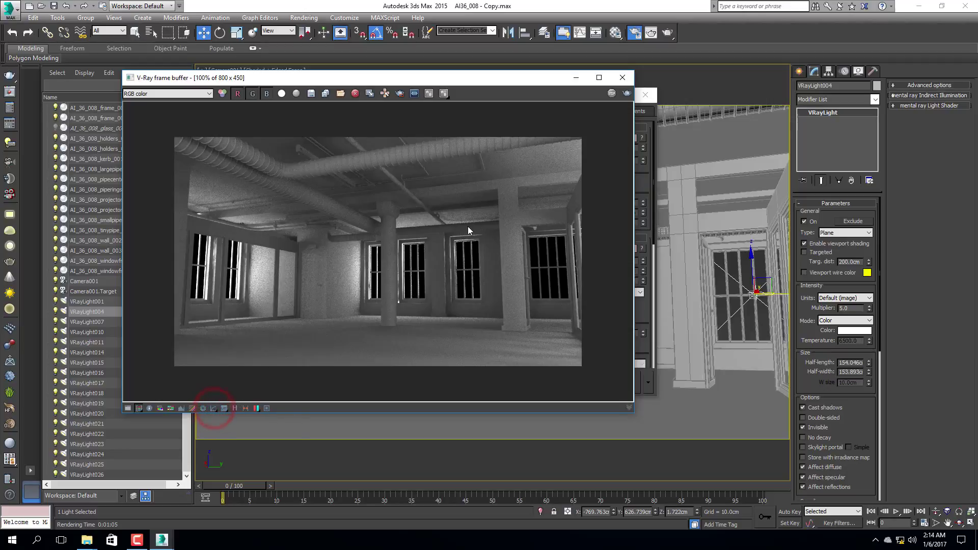
pyautogui.click(621, 79)
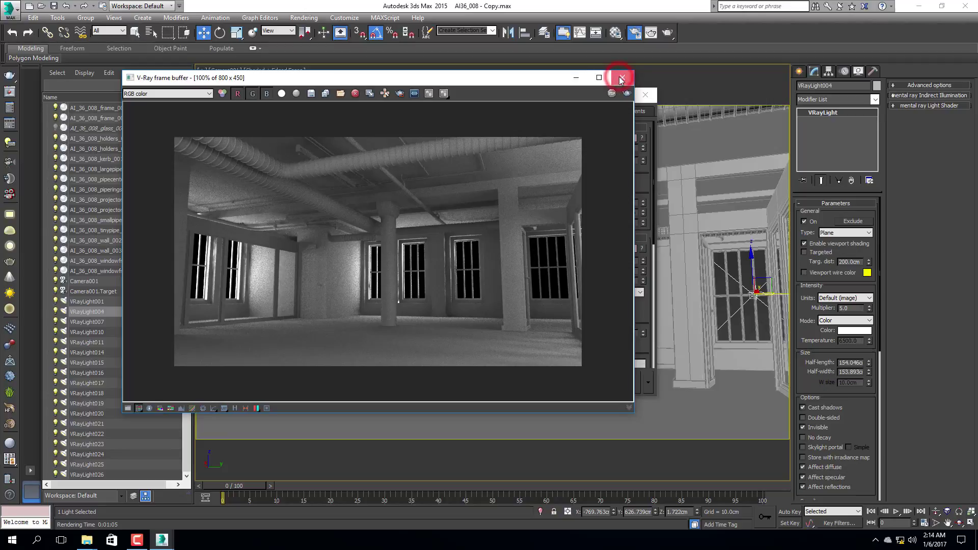
# Disable V-Ray's built-in frame buffer and render the Camera001 view in the standard rendered frame window
pyautogui.click(529, 112)
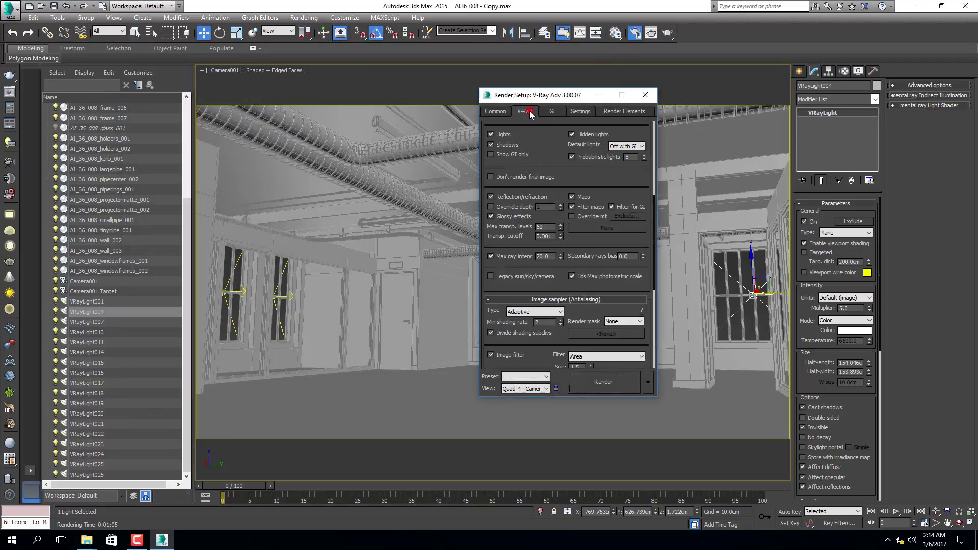
pyautogui.click(555, 113)
pyautogui.click(521, 109)
pyautogui.moveTo(543, 149); pyautogui.dragTo(550, 228)
pyautogui.moveTo(654, 213); pyautogui.dragTo(669, 121)
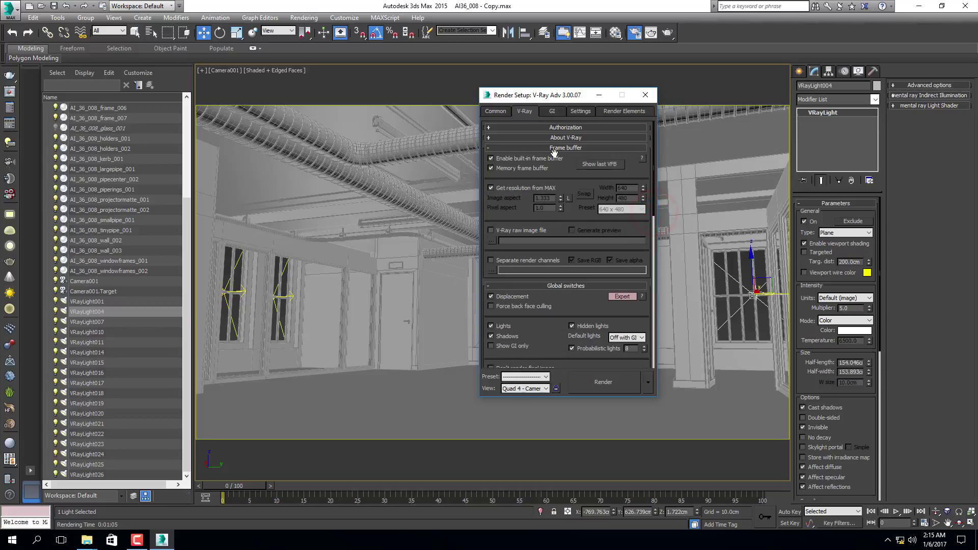
pyautogui.click(505, 158)
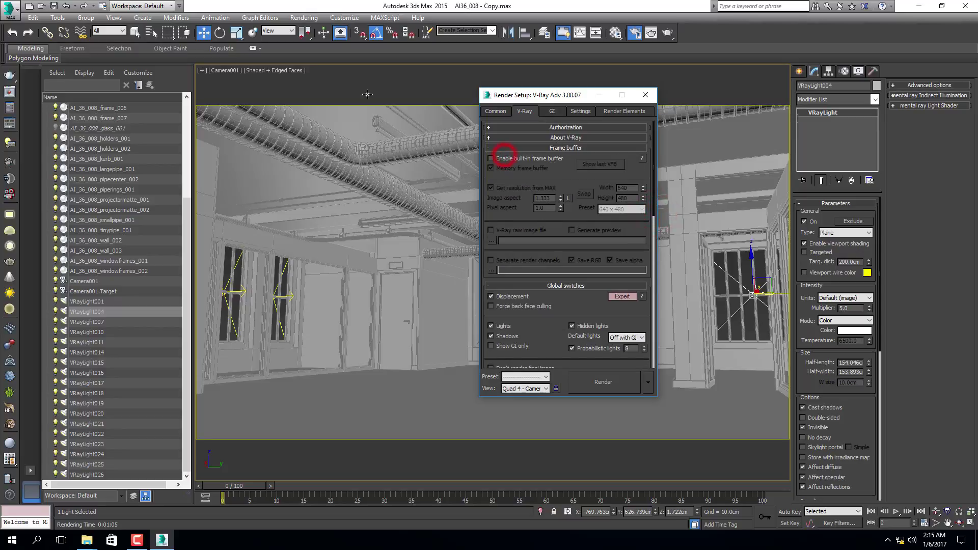
pyautogui.click(617, 388)
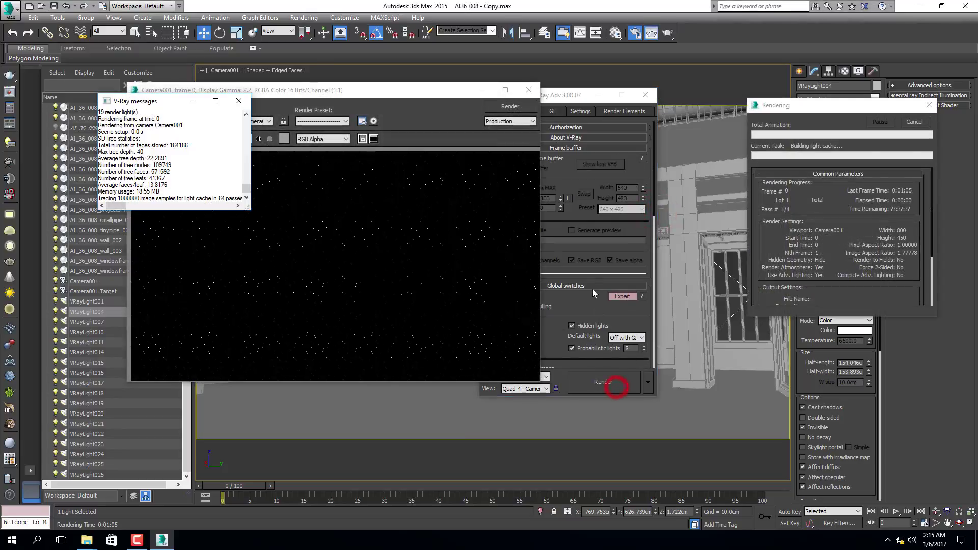
# Close the V-Ray messages window, move the rendered frame window aside and cancel the test render
pyautogui.click(239, 101)
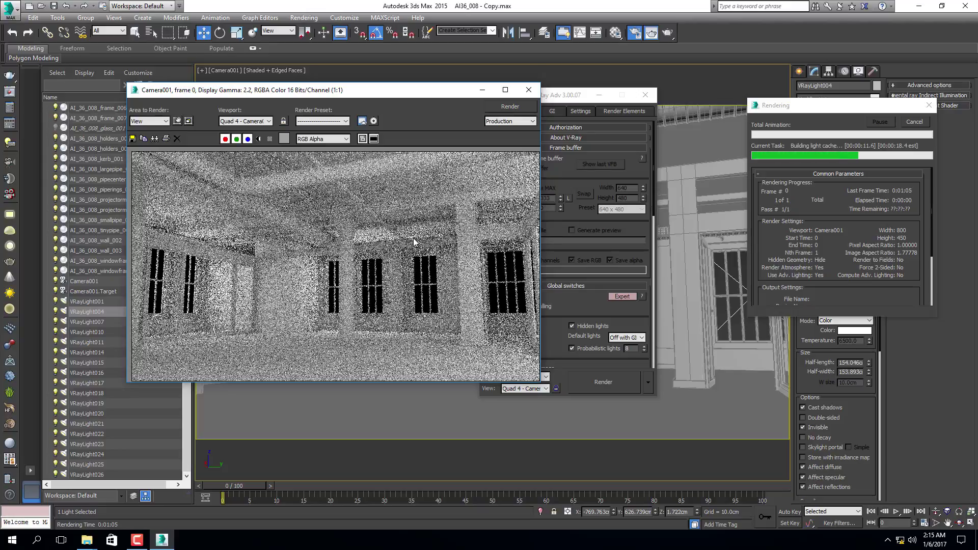
pyautogui.moveTo(438, 90); pyautogui.dragTo(371, 62)
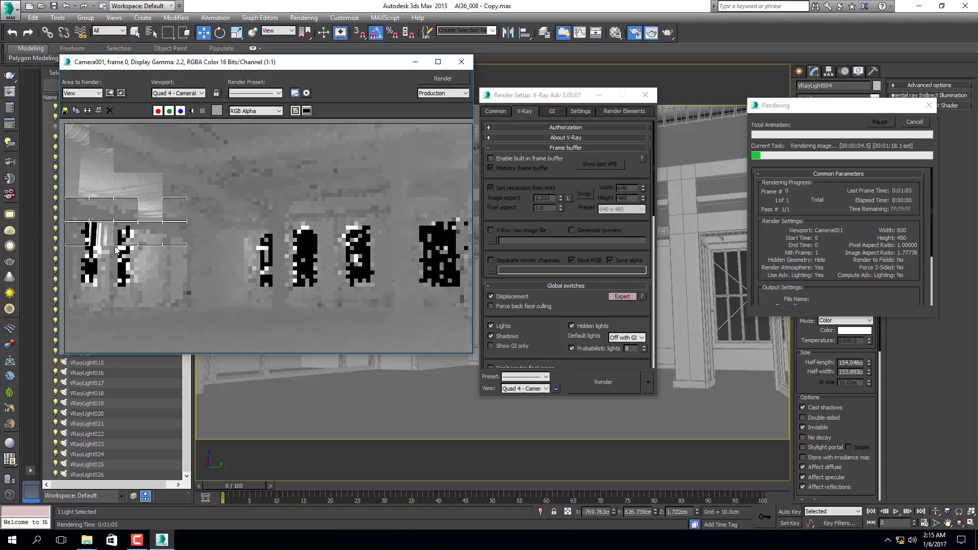
pyautogui.click(915, 121)
# Set the Reinhard color mapping gamma to 1.0, run another test render and cancel it during the image pass
pyautogui.moveTo(546, 306); pyautogui.dragTo(578, 64)
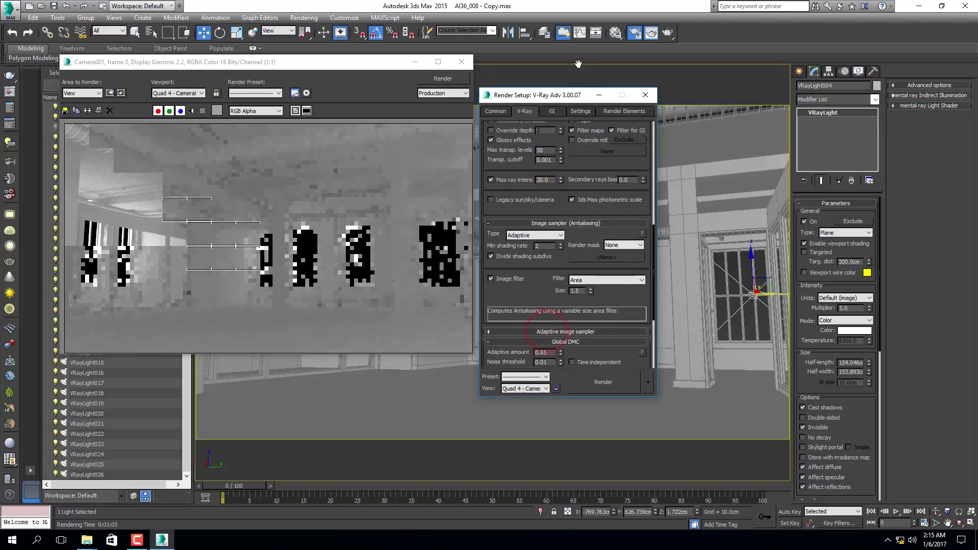
pyautogui.scroll(-3, 528, 283)
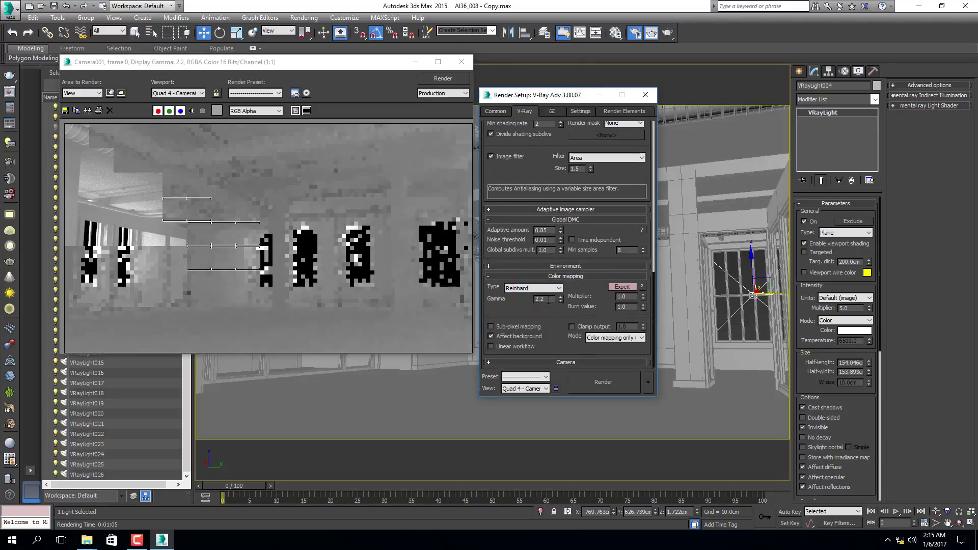
pyautogui.doubleClick(549, 300)
pyautogui.write('1')
pyautogui.click(599, 383)
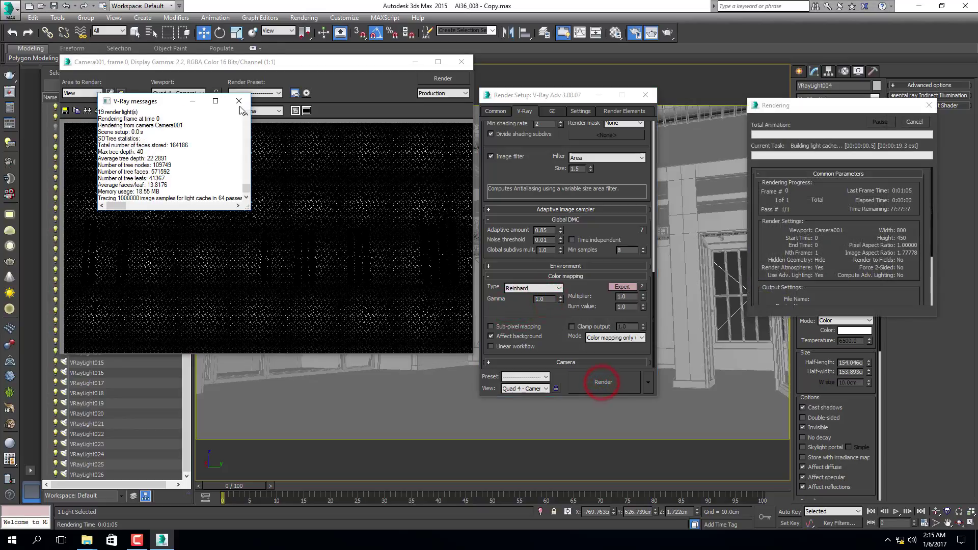
pyautogui.click(239, 103)
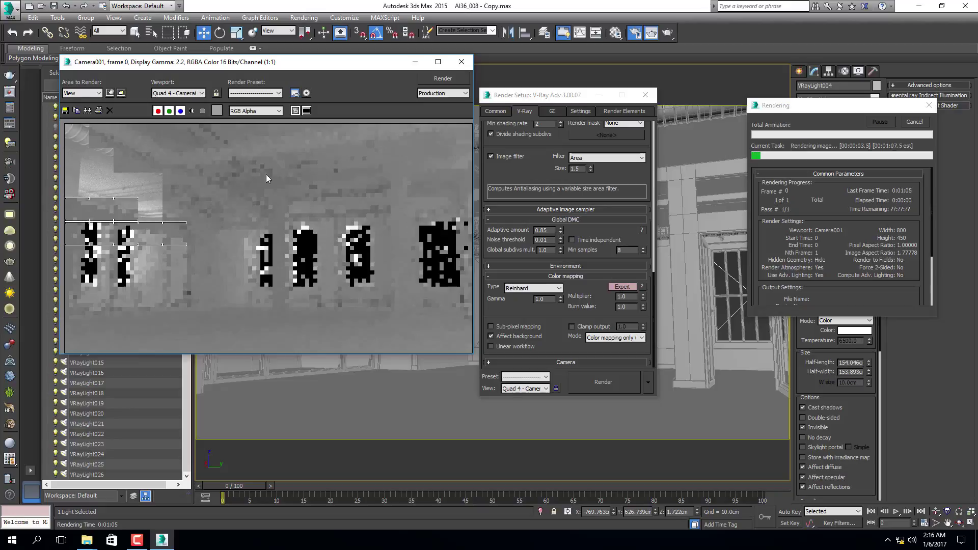
pyautogui.click(913, 122)
# Set the color mapping gamma back to 2.2 and close the rendered frame window
pyautogui.click(521, 306)
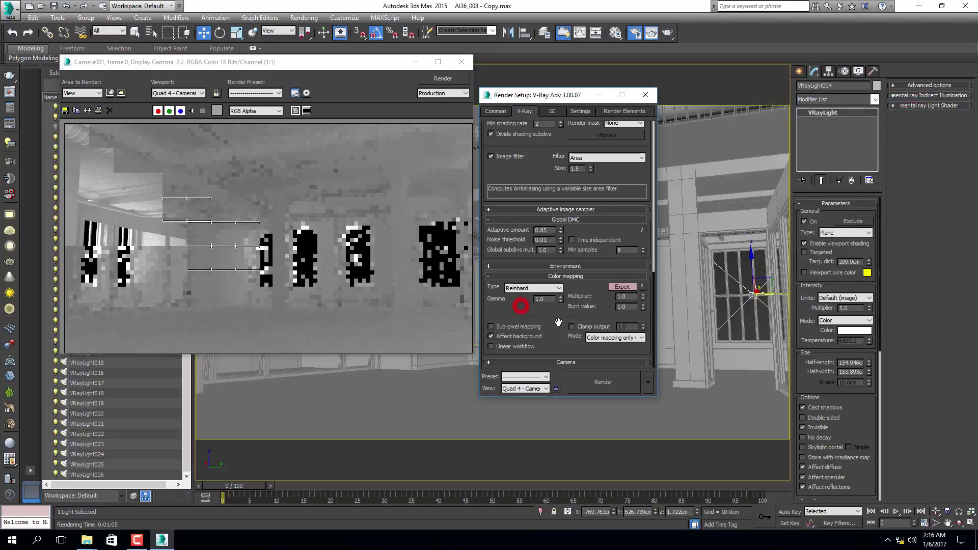
pyautogui.doubleClick(548, 300)
pyautogui.write('2.2')
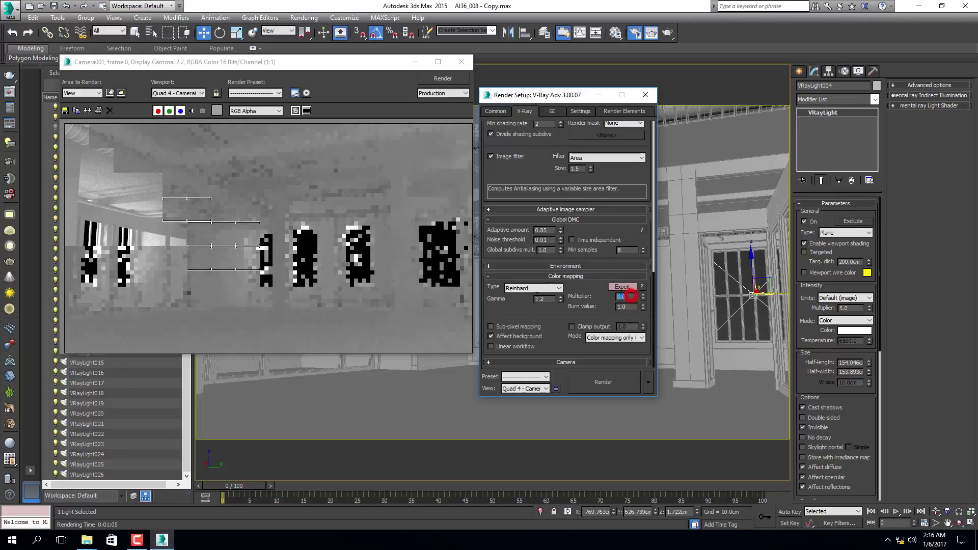
pyautogui.moveTo(520, 308); pyautogui.dragTo(519, 388)
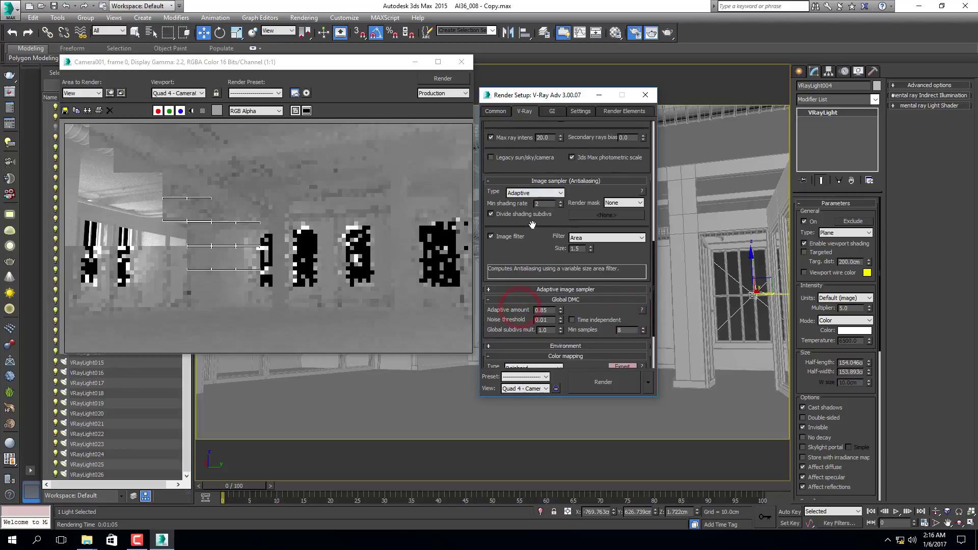
pyautogui.moveTo(532, 224); pyautogui.dragTo(535, 337)
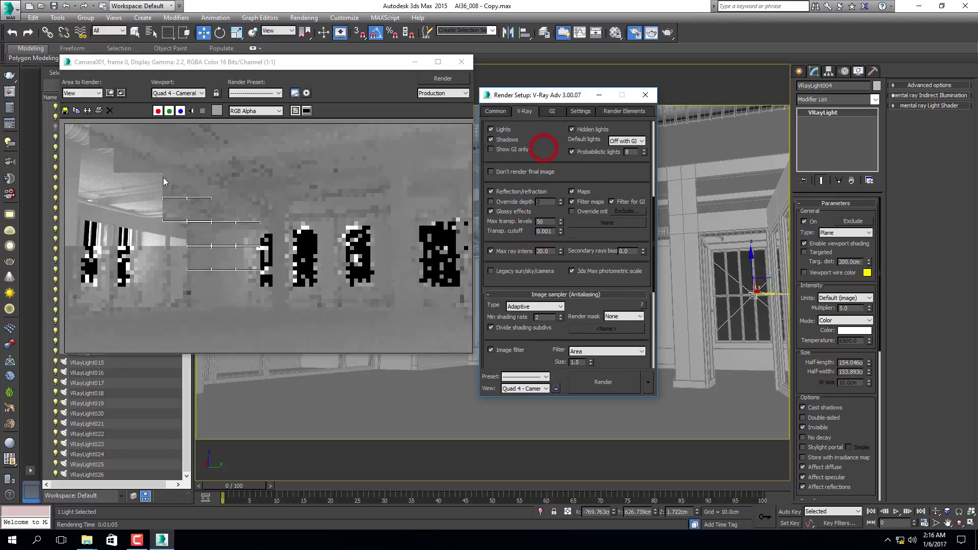
pyautogui.click(460, 62)
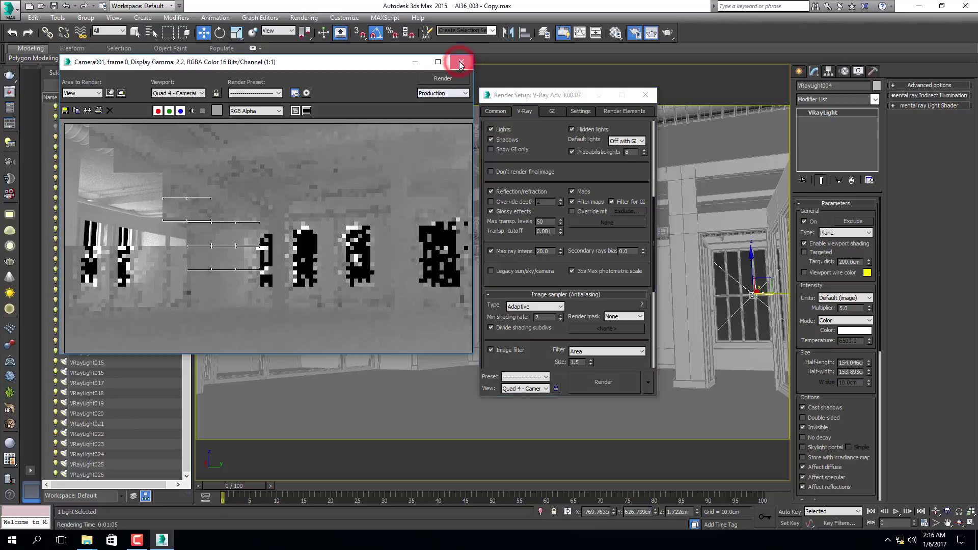
# Re-enable V-Ray's built-in frame buffer in the render settings
pyautogui.click(543, 144)
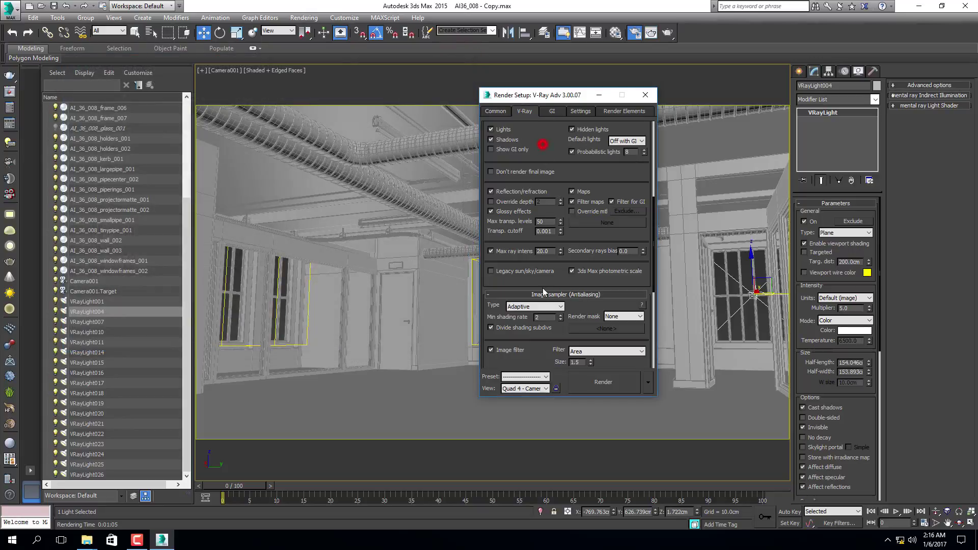
pyautogui.click(553, 111)
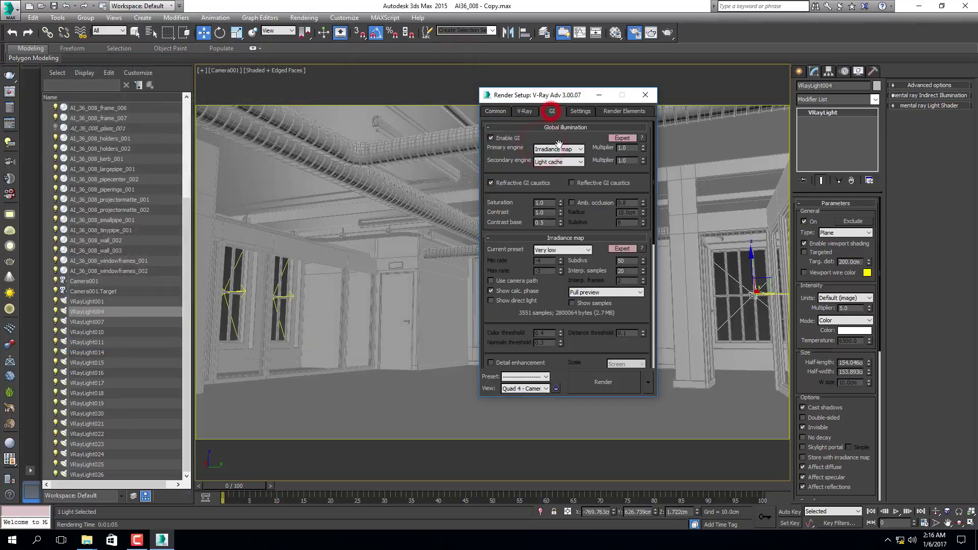
pyautogui.click(525, 111)
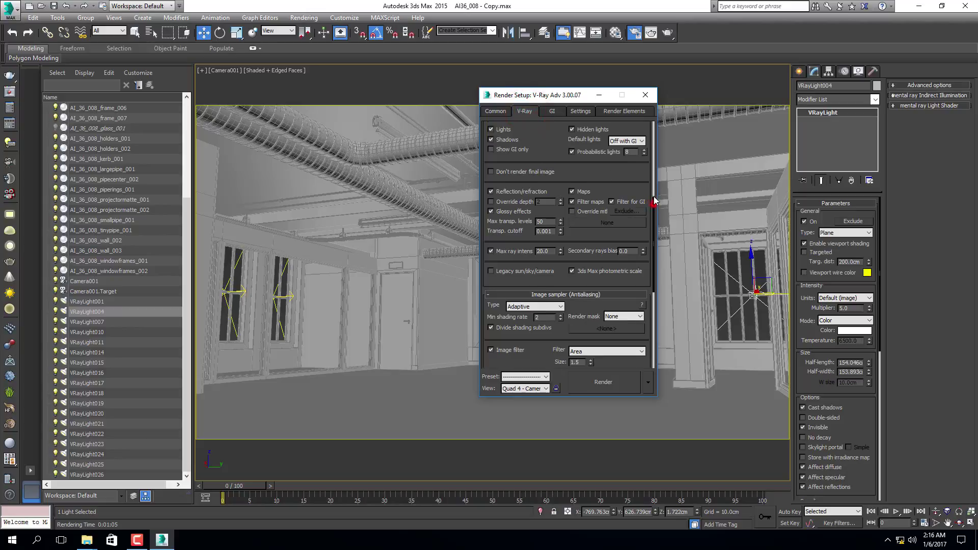
pyautogui.moveTo(653, 201); pyautogui.dragTo(653, 113)
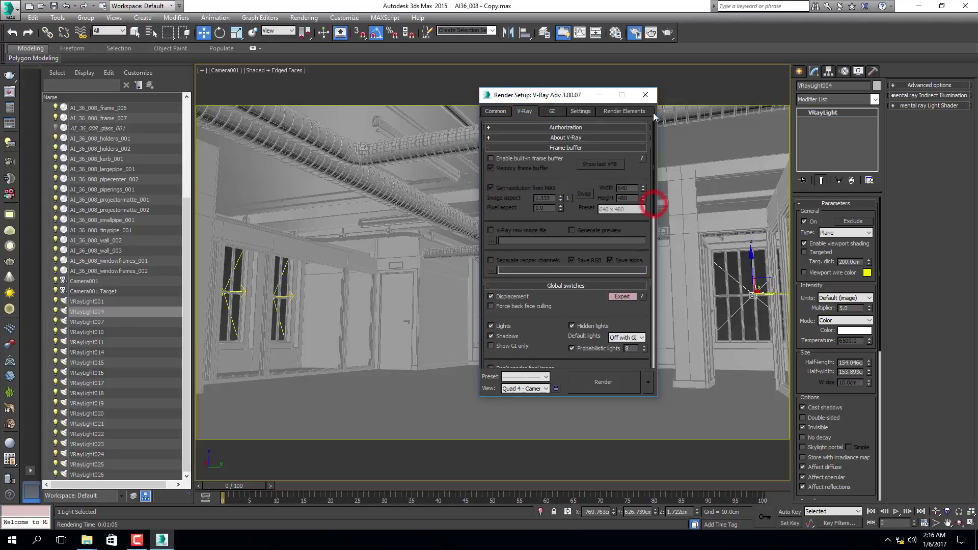
pyautogui.click(517, 158)
pyautogui.moveTo(499, 217); pyautogui.dragTo(496, 199)
# Show the last V-Ray frame buffer, turn on sRGB display and close the frame buffer
pyautogui.click(600, 152)
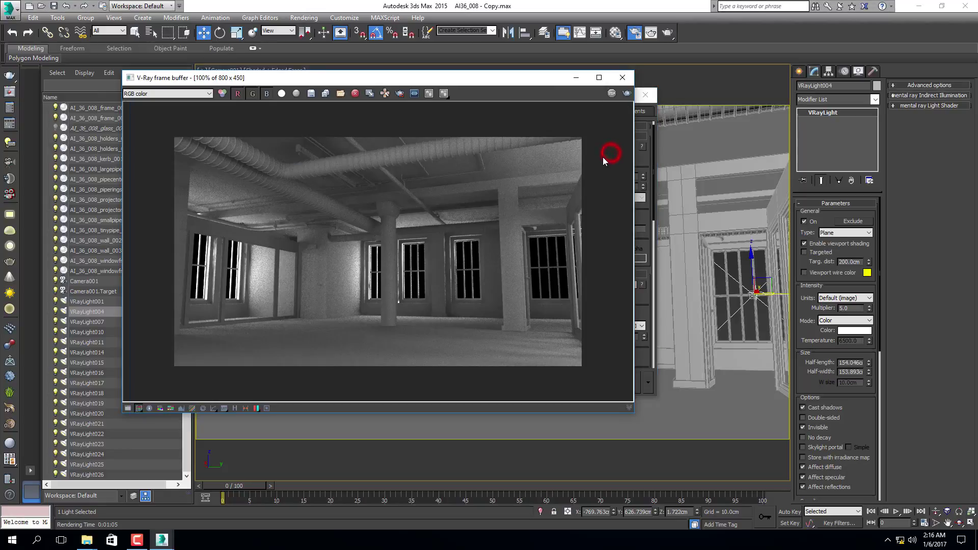
pyautogui.click(214, 409)
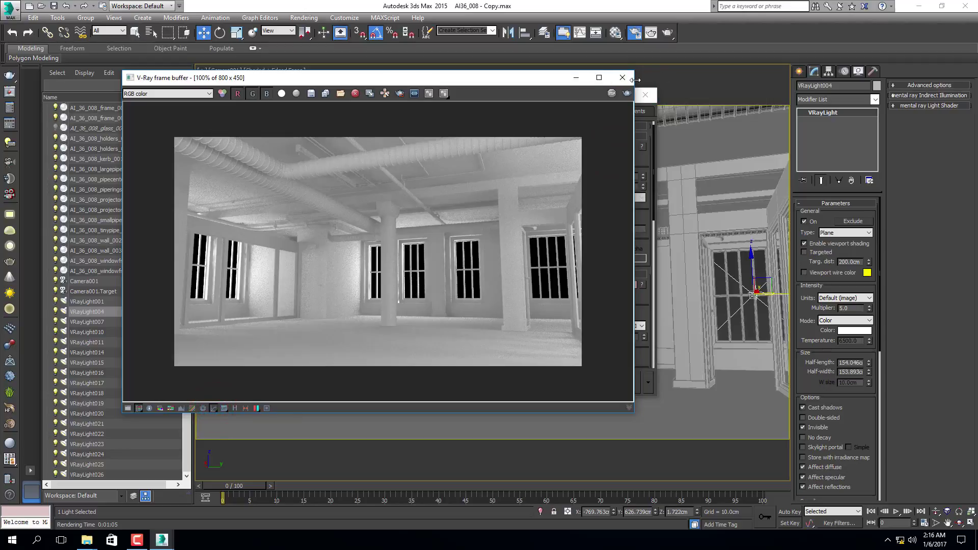
pyautogui.click(625, 79)
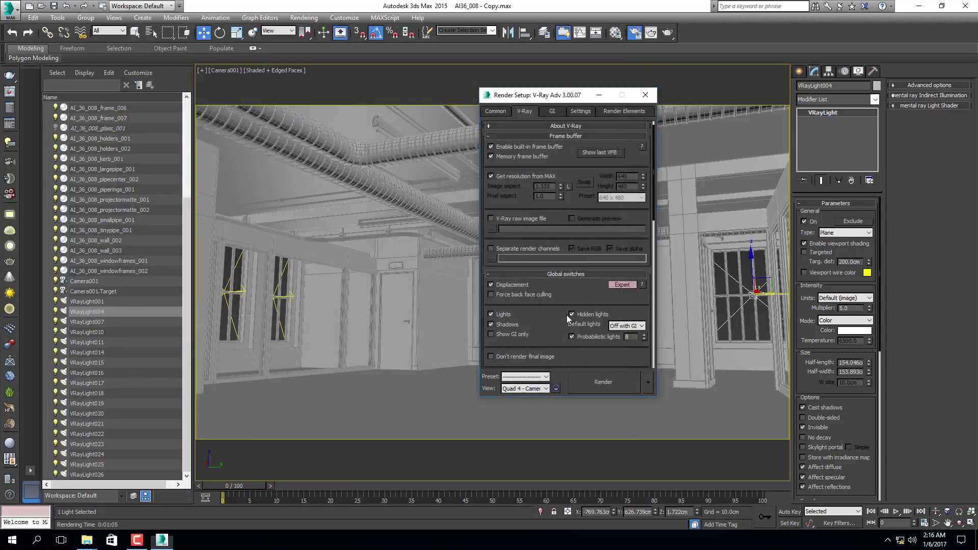
# Review the color mapping, frame buffer, global illumination and irradiance map settings, and close Render Setup
pyautogui.moveTo(551, 324); pyautogui.dragTo(551, 231)
pyautogui.scroll(-10, 580, 298)
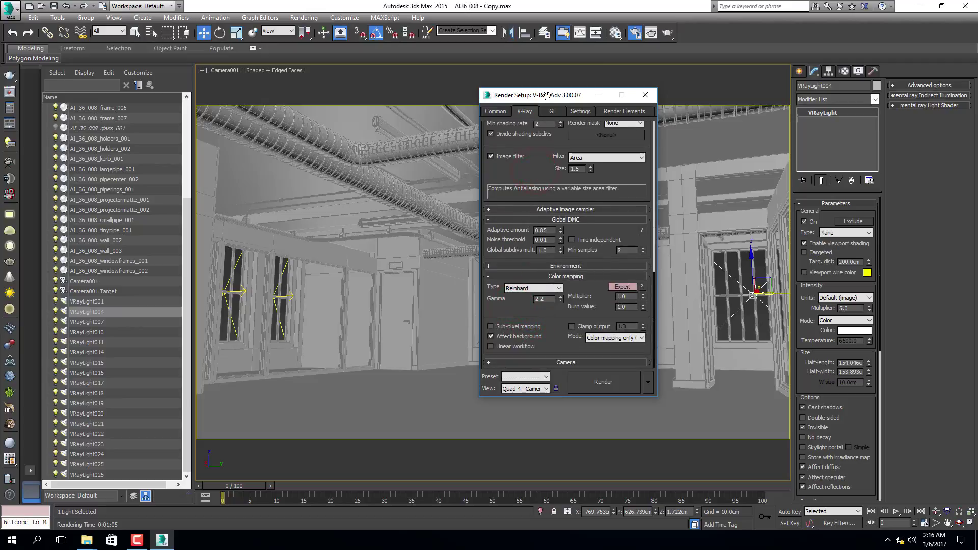
pyautogui.scroll(5, 543, 155)
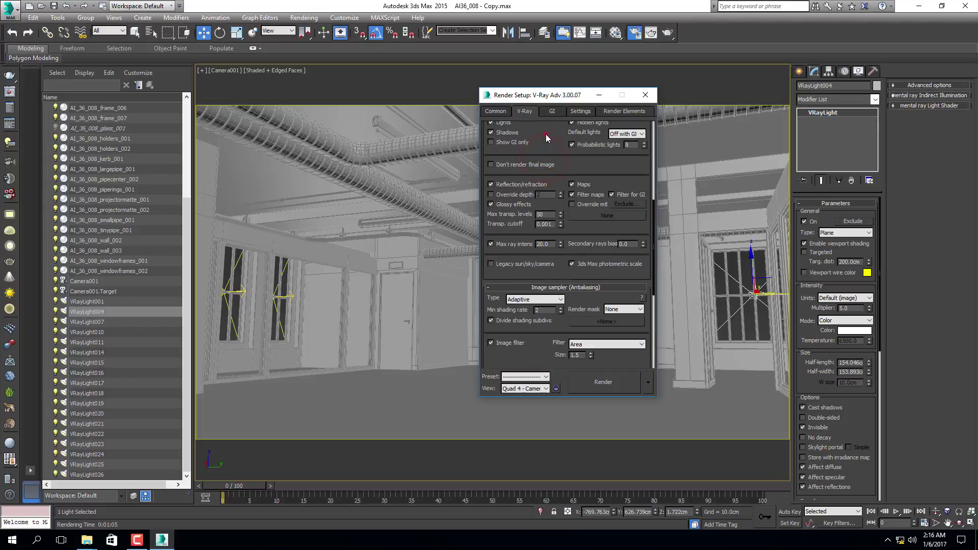
pyautogui.moveTo(620, 166); pyautogui.dragTo(616, 393)
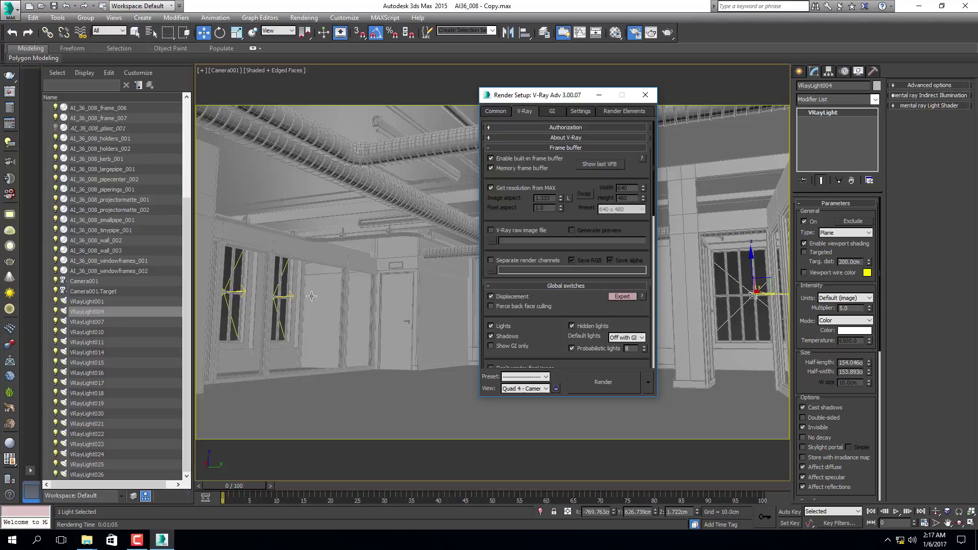
pyautogui.click(553, 112)
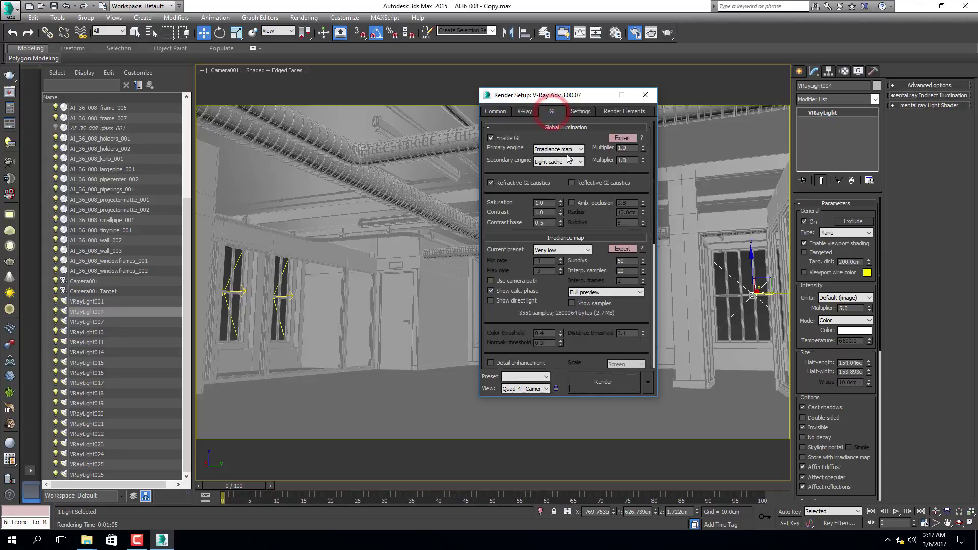
pyautogui.moveTo(517, 217); pyautogui.dragTo(517, 143)
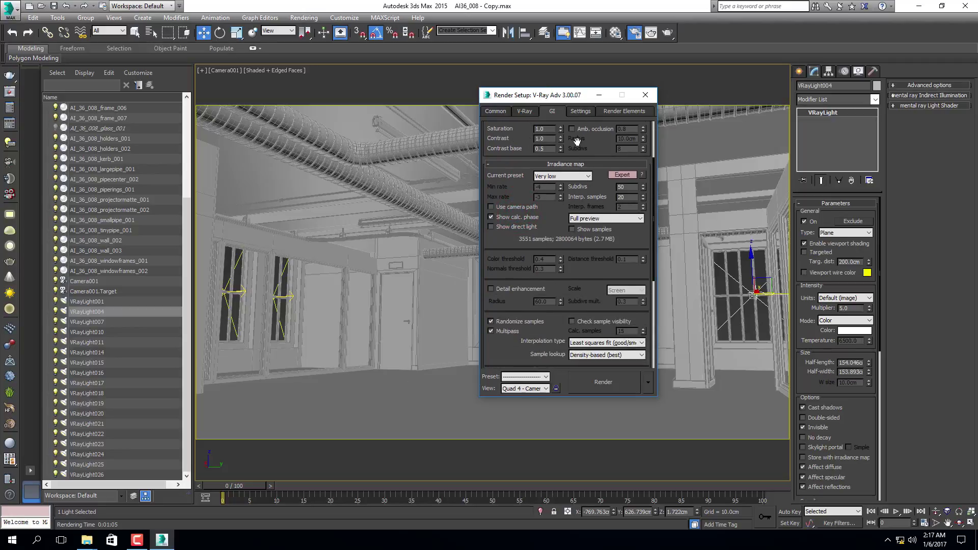
pyautogui.click(646, 95)
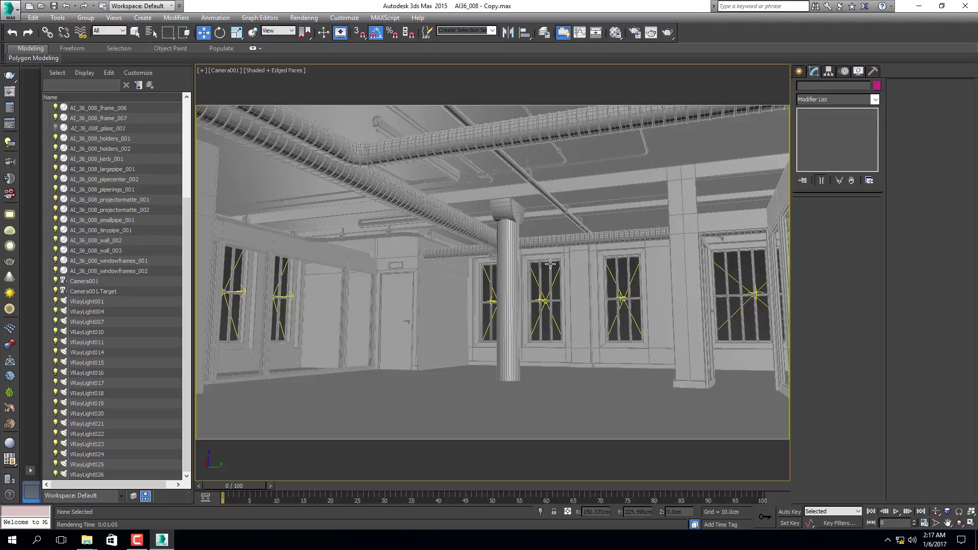
pyautogui.rightClick(517, 188)
pyautogui.click(538, 192)
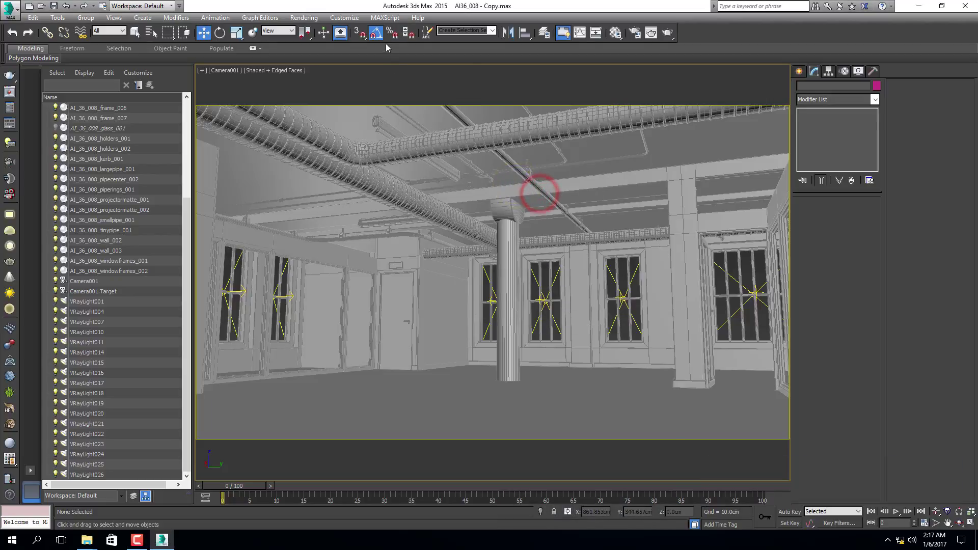
pyautogui.click(371, 29)
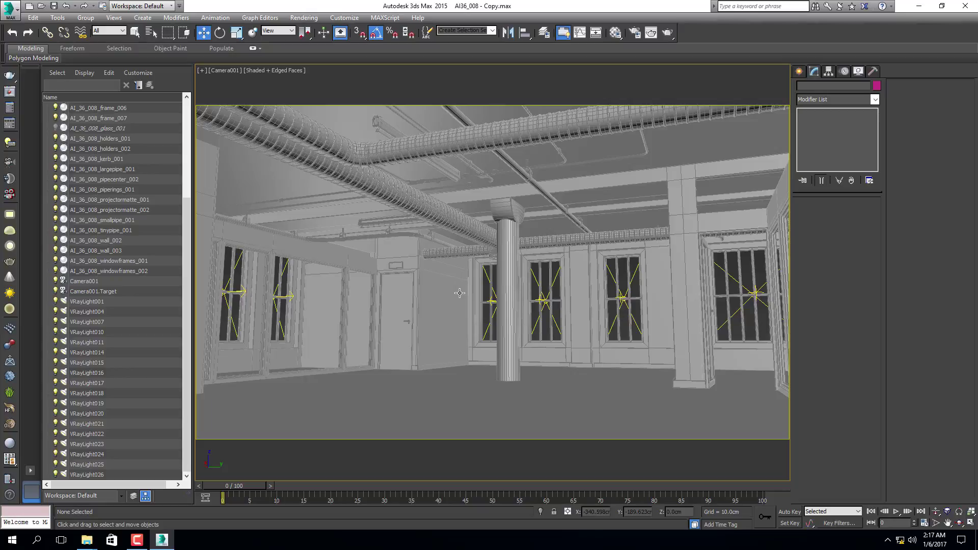
pyautogui.click(624, 280)
pyautogui.press('F10')
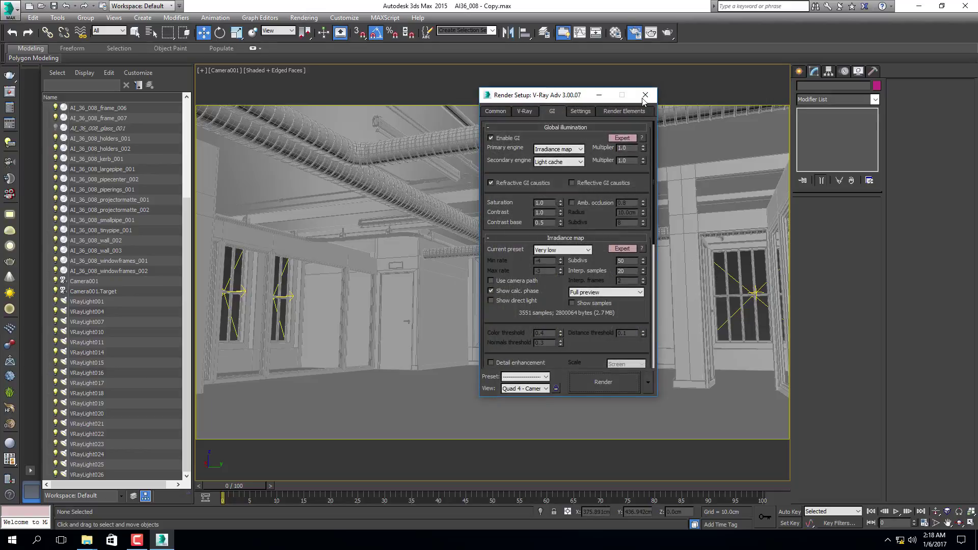
pyautogui.click(645, 95)
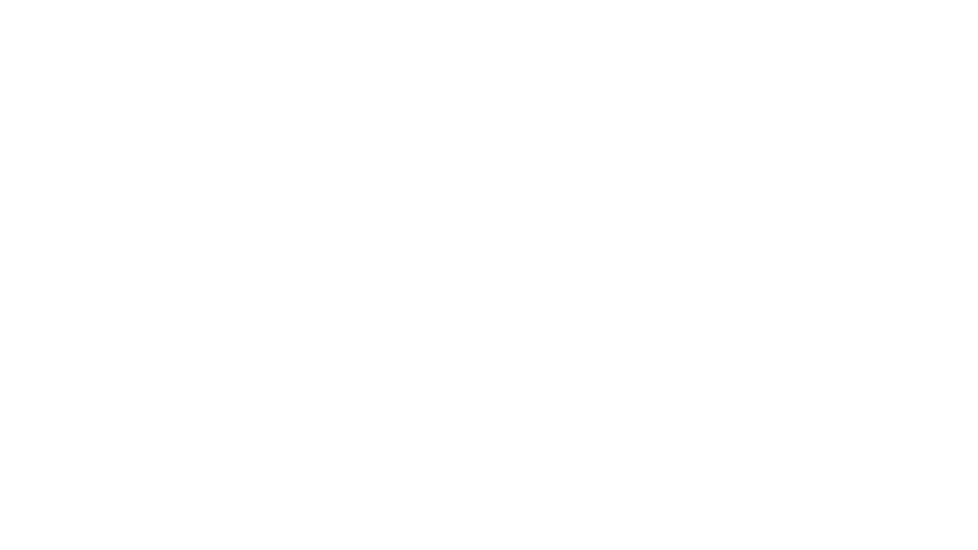